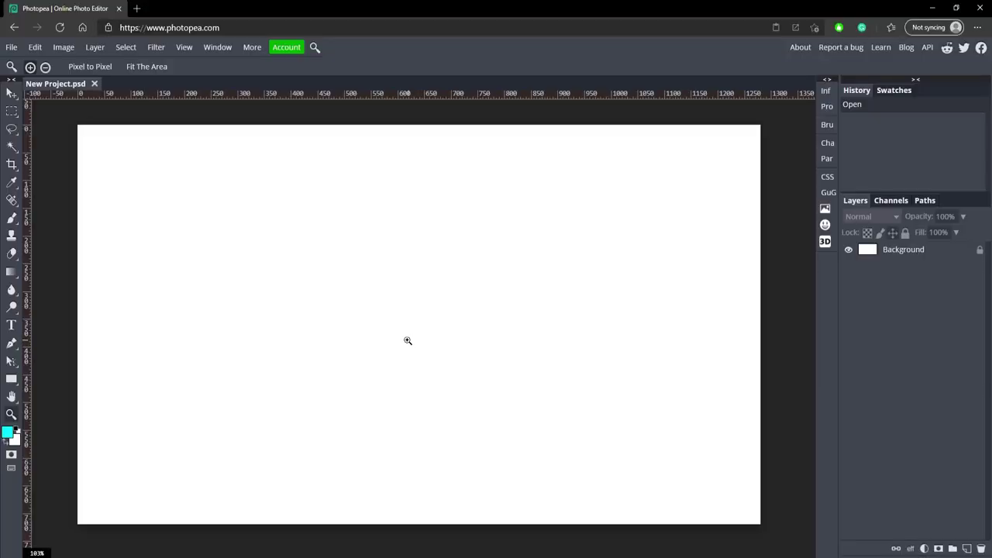
# Set up the Pen tool in Shape mode with a solid blue fill
pyautogui.moveTo(399, 346)
pyautogui.mouseDown()
pyautogui.moveTo(386, 350)
pyautogui.moveTo(394, 348)
pyautogui.mouseUp()
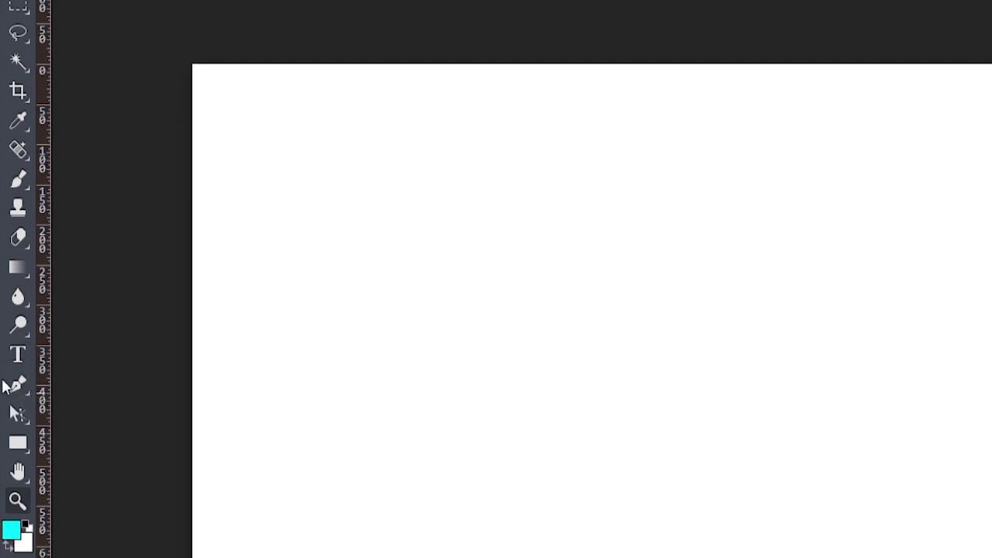
pyautogui.click(17, 383)
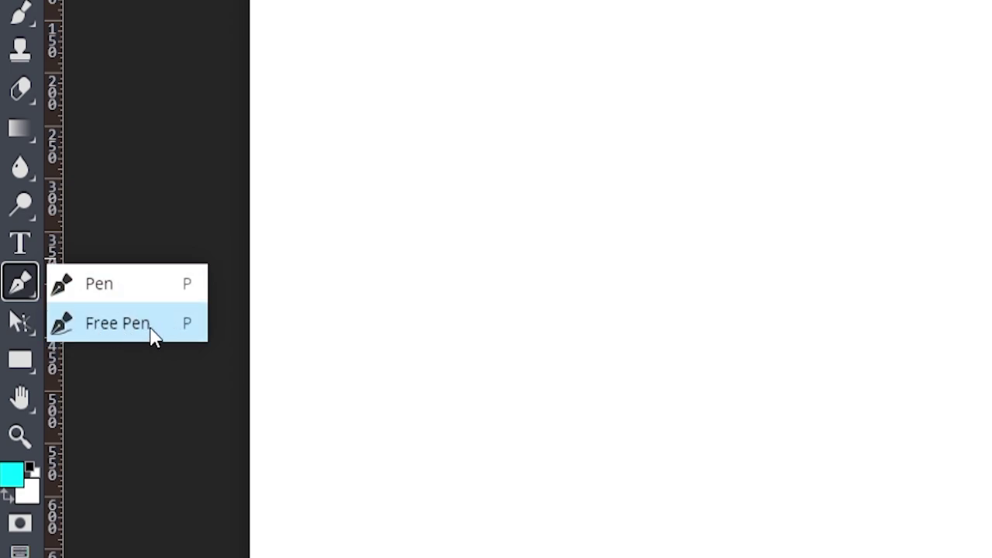
pyautogui.click(116, 284)
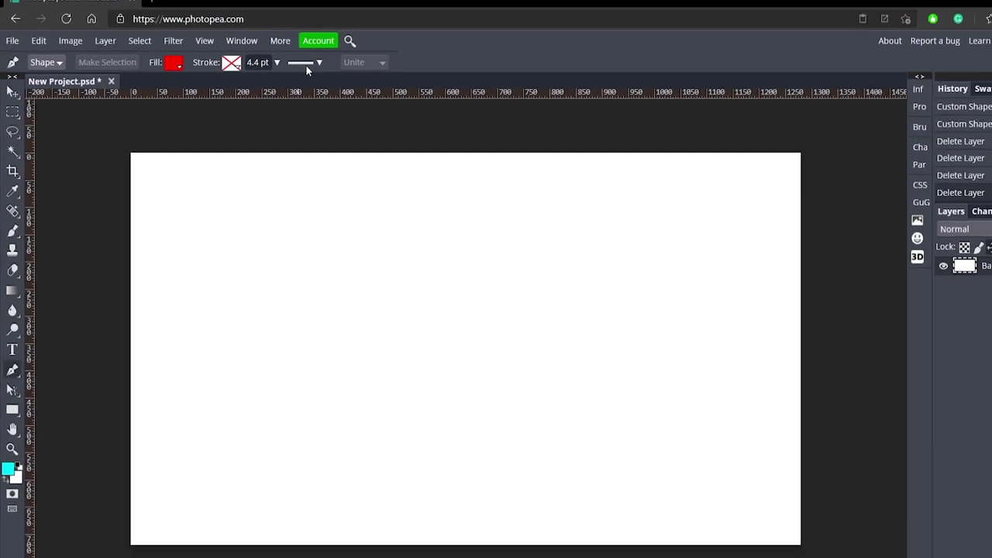
pyautogui.click(45, 67)
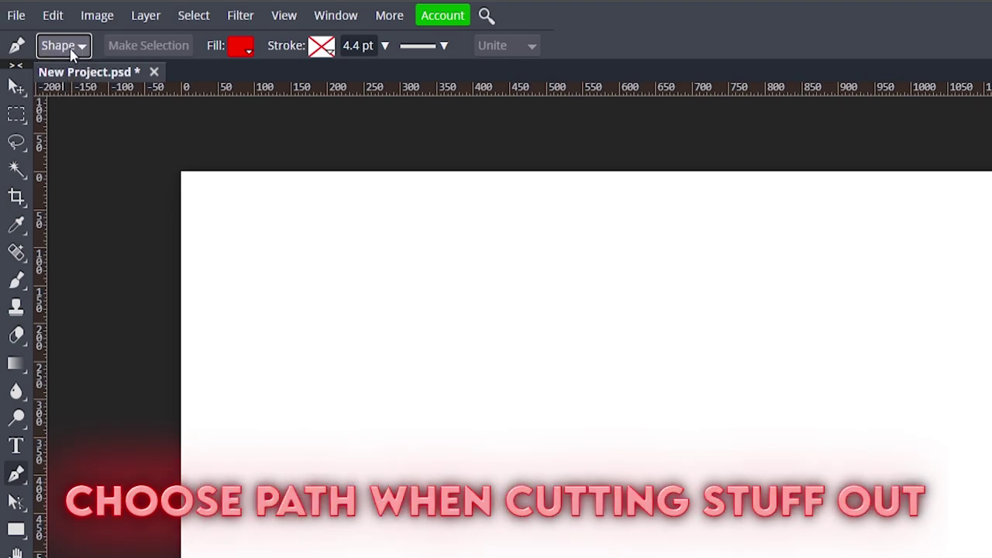
pyautogui.click(85, 46)
pyautogui.click(228, 48)
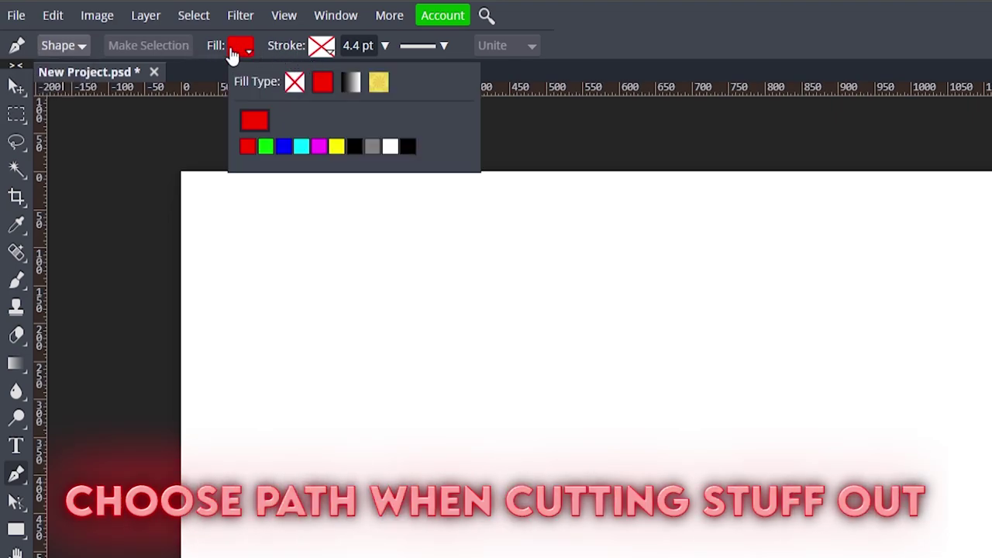
pyautogui.click(284, 147)
# Draw a blue three-point triangle on the blank canvas with the Pen tool
pyautogui.click(342, 255)
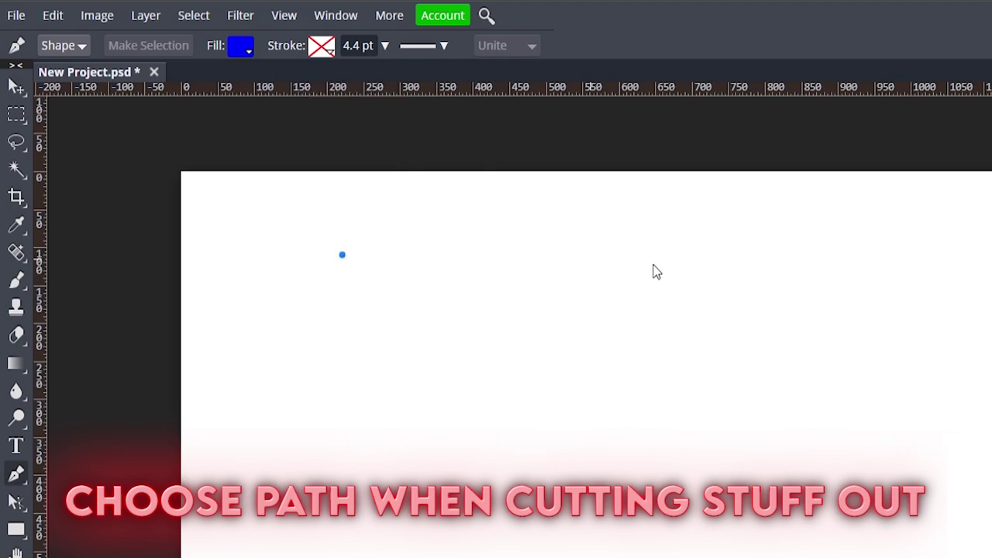
pyautogui.click(826, 282)
pyautogui.click(760, 516)
pyautogui.click(401, 557)
pyautogui.hotkey('ctrl', 'z')
pyautogui.hotkey('ctrl', 'z')
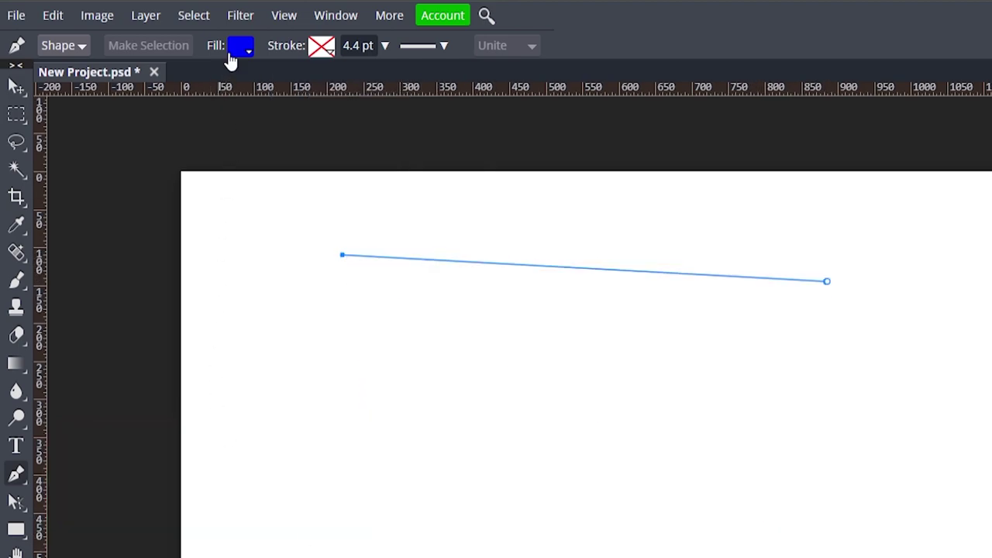
pyautogui.click(461, 553)
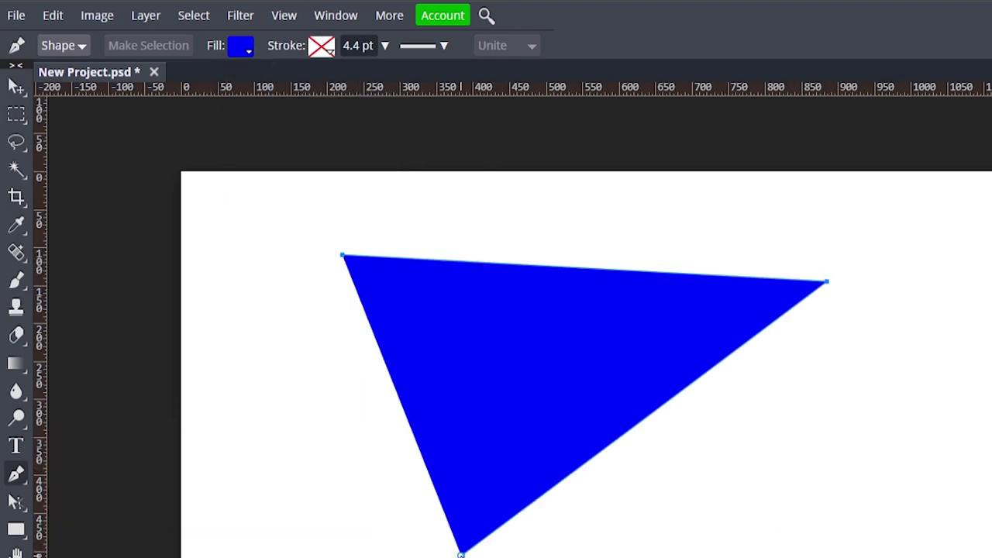
# Try green, cyan, yellow, grey, white and red as the triangle's fill, and return it to blue
pyautogui.click(242, 48)
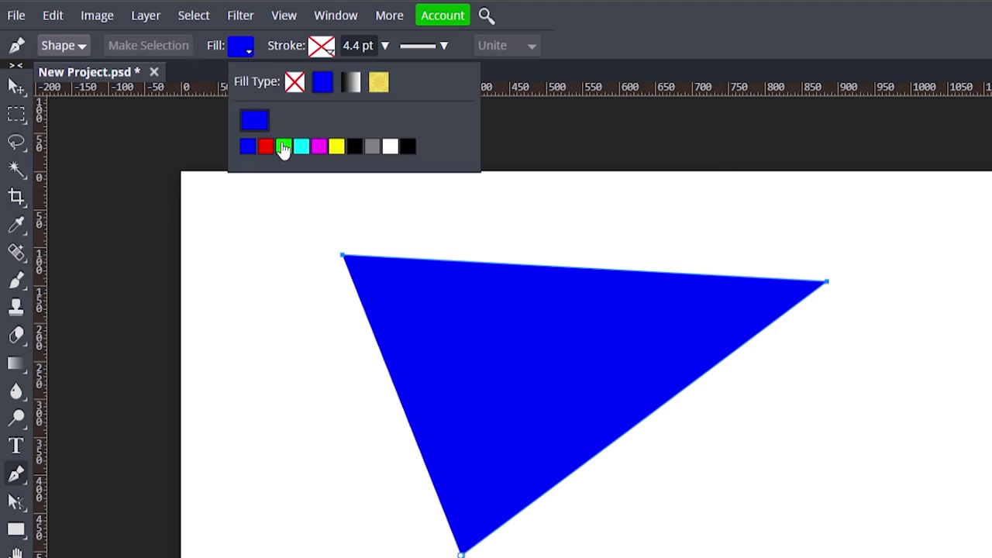
pyautogui.click(283, 147)
pyautogui.click(302, 146)
pyautogui.click(336, 146)
pyautogui.click(373, 147)
pyautogui.click(390, 146)
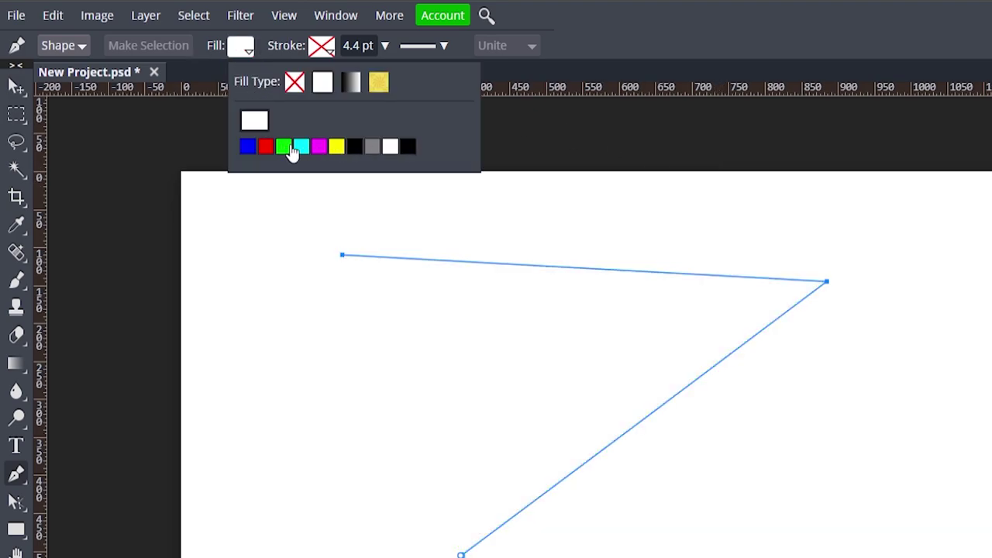
pyautogui.click(284, 147)
pyautogui.click(266, 147)
pyautogui.click(627, 19)
pyautogui.hotkey('ctrl', 'z')
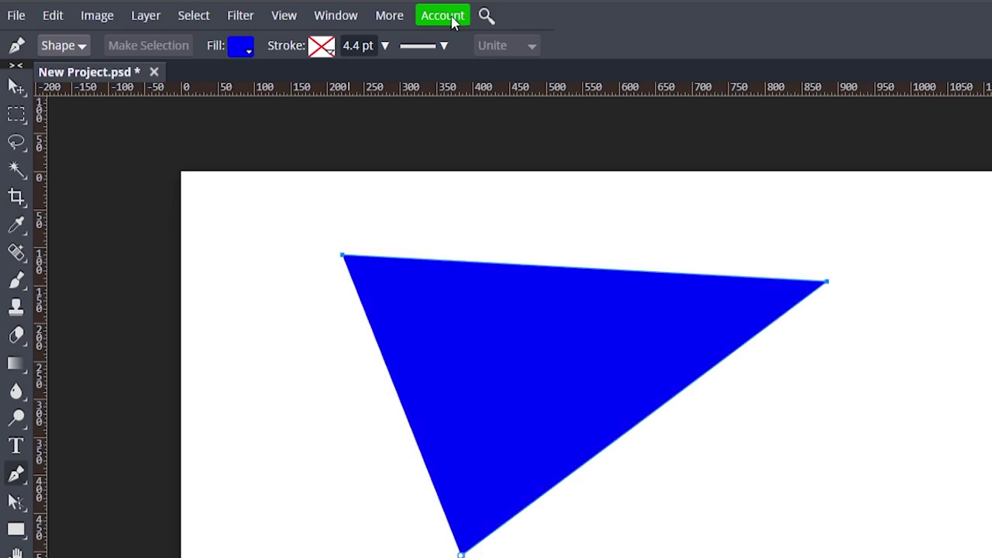
# Try the None fill type on the triangle and restore its solid blue fill
pyautogui.click(324, 51)
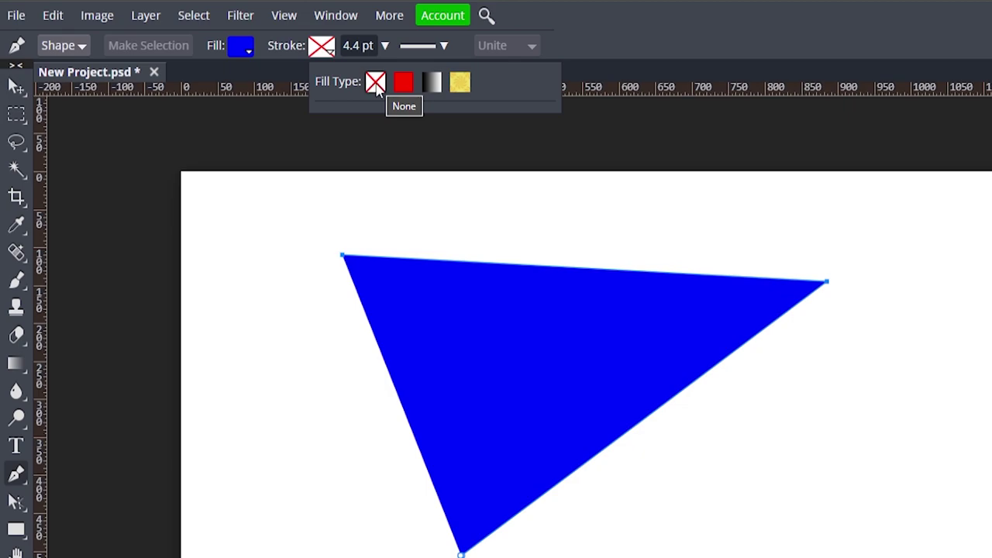
pyautogui.click(240, 48)
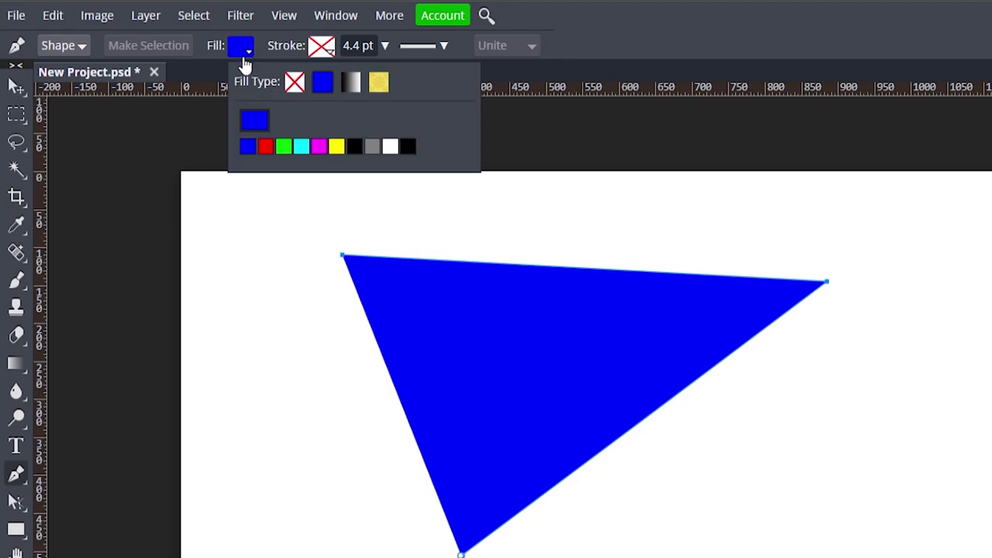
pyautogui.click(294, 92)
pyautogui.click(318, 87)
# Give the triangle a solid-colour stroke and make it bright green
pyautogui.click(324, 49)
pyautogui.click(403, 83)
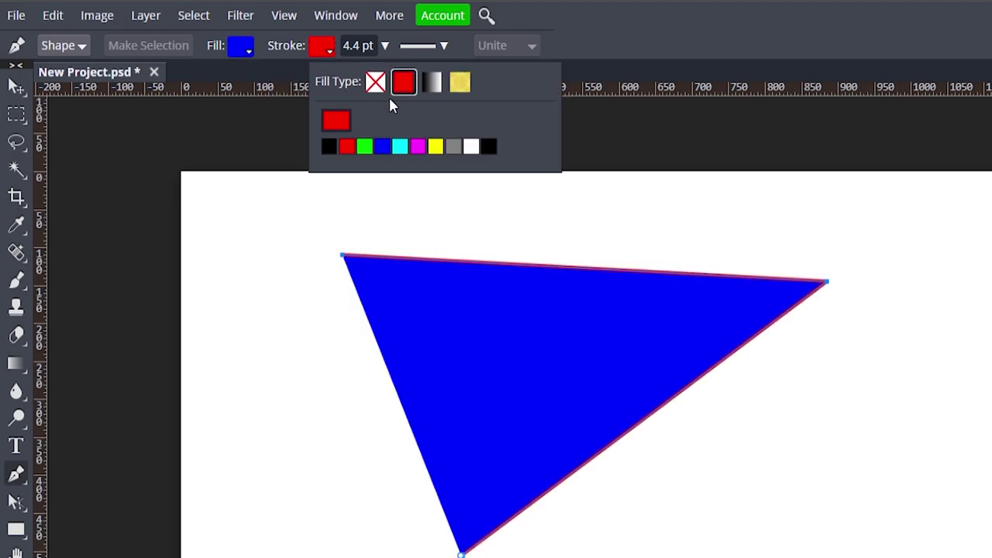
pyautogui.click(336, 120)
pyautogui.moveTo(306, 232)
pyautogui.mouseDown()
pyautogui.moveTo(353, 227)
pyautogui.moveTo(367, 308)
pyautogui.moveTo(383, 278)
pyautogui.moveTo(373, 238)
pyautogui.mouseUp()
pyautogui.click(438, 404)
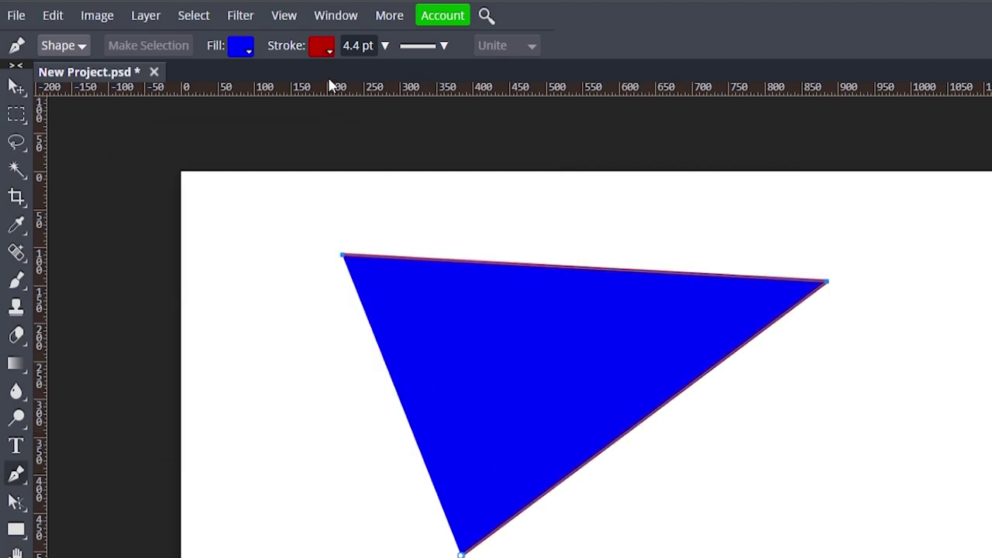
pyautogui.click(323, 49)
pyautogui.click(382, 147)
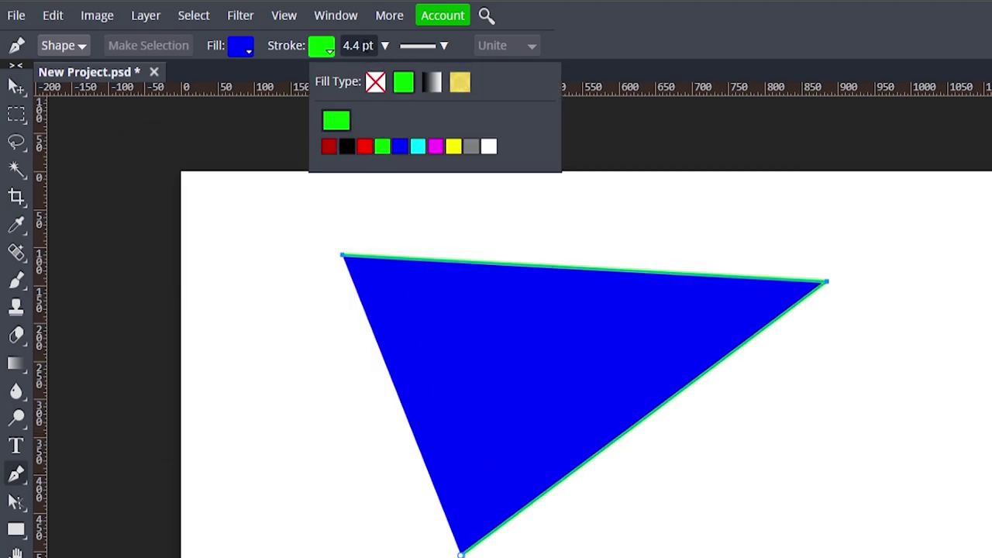
# Increase the triangle's stroke width to 26 pt
pyautogui.click(378, 48)
pyautogui.click(383, 48)
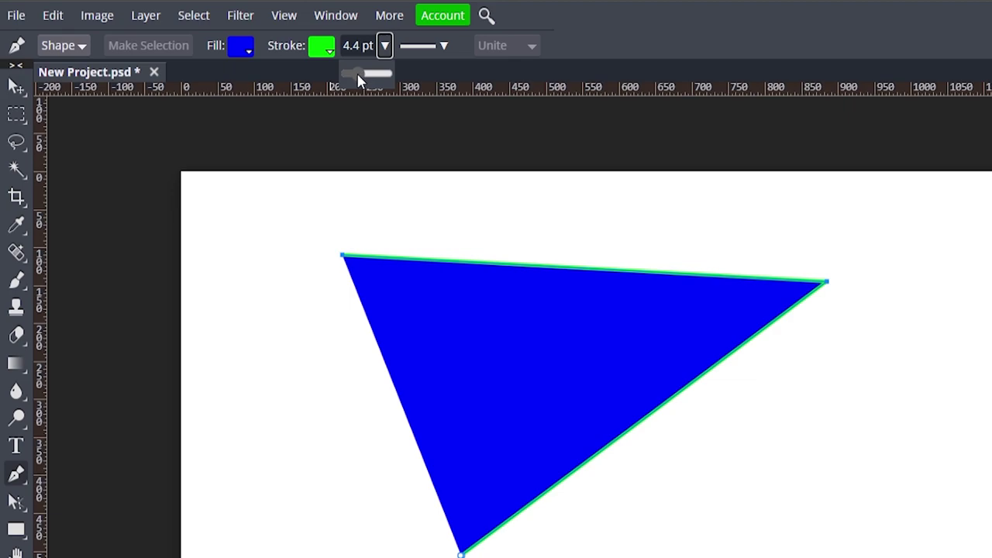
pyautogui.moveTo(357, 73); pyautogui.dragTo(367, 75)
# Apply a 4 2 dash pattern with flat caps to the triangle's stroke
pyautogui.click(438, 47)
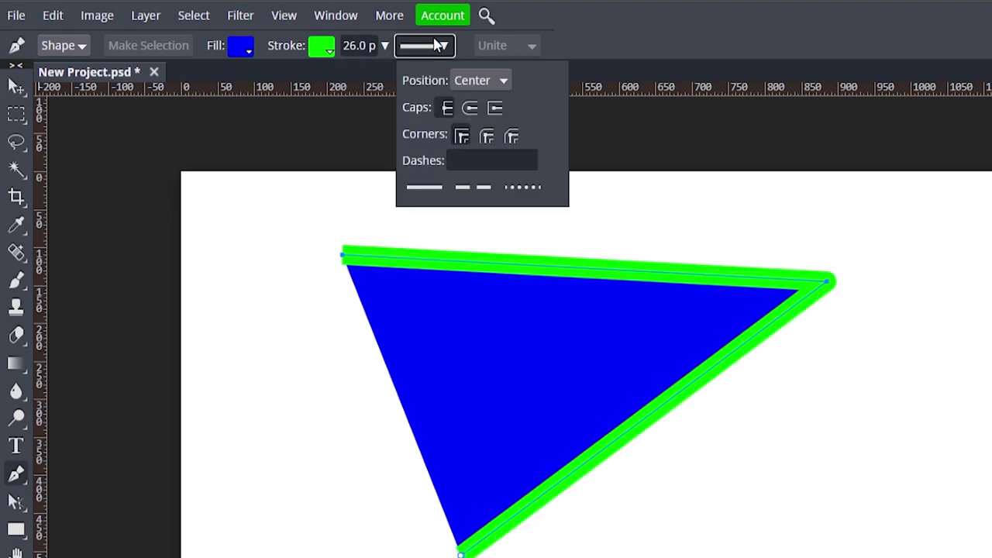
pyautogui.click(474, 190)
pyautogui.click(509, 190)
pyautogui.click(471, 190)
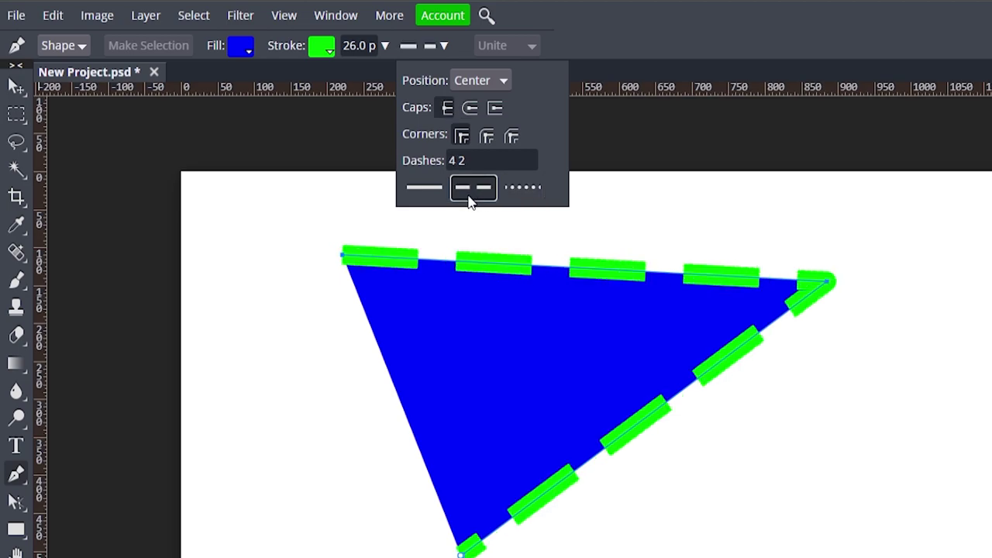
pyautogui.click(463, 135)
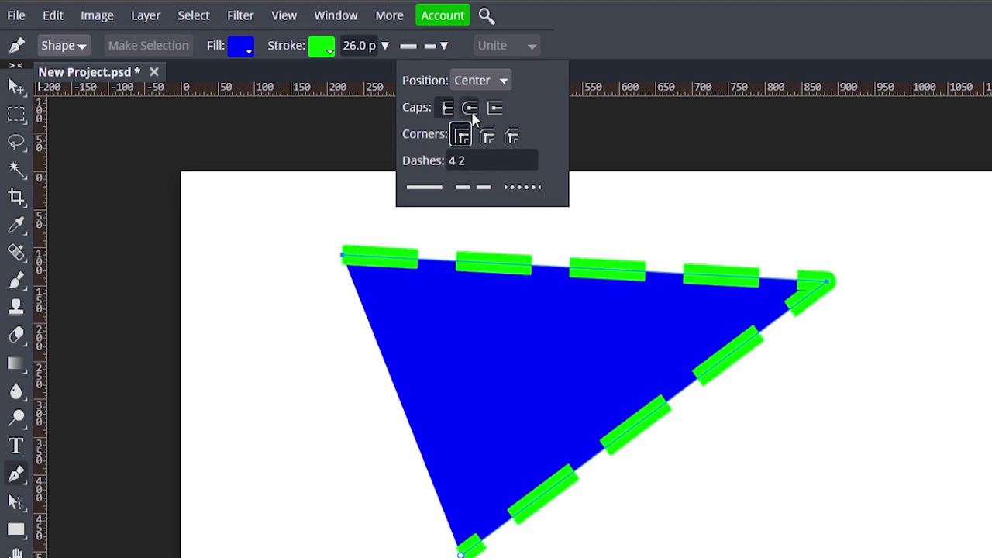
pyautogui.click(470, 108)
pyautogui.click(448, 108)
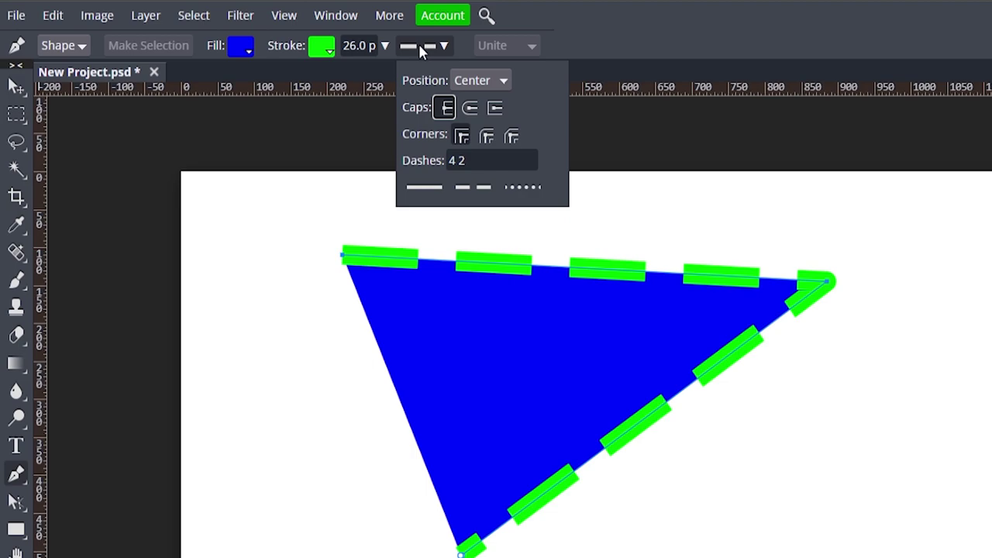
pyautogui.click(697, 43)
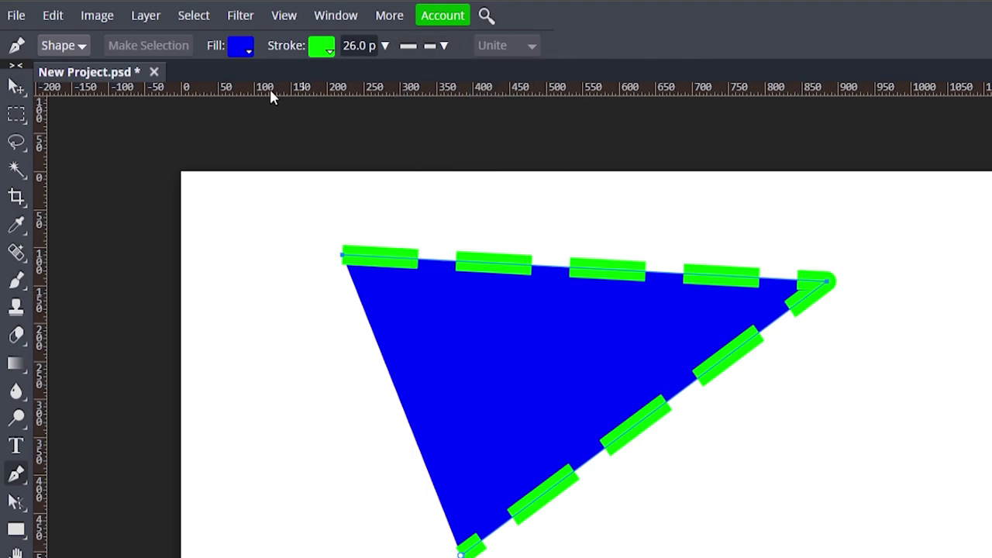
# Move the dashed triangle lower on the canvas and delete it
pyautogui.click(17, 87)
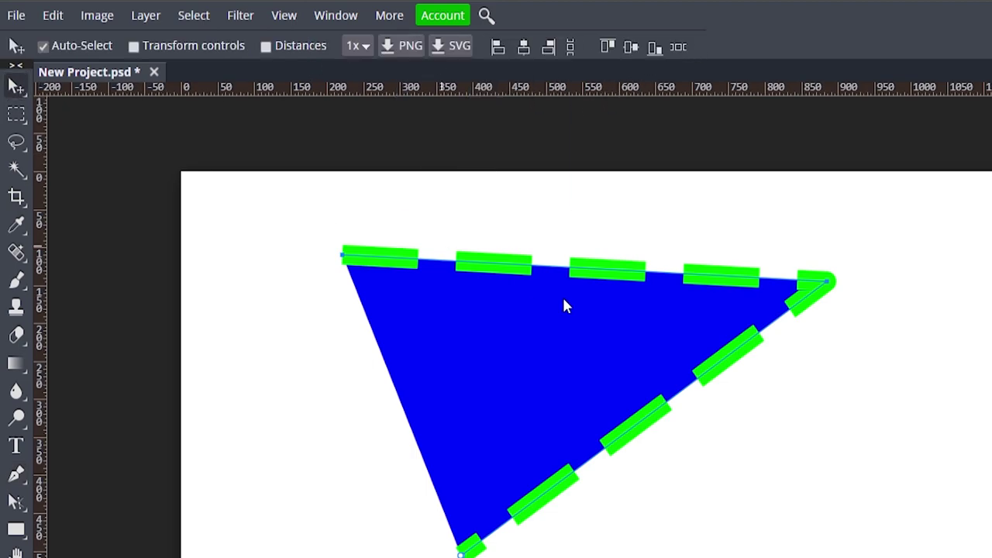
pyautogui.moveTo(565, 303); pyautogui.dragTo(605, 410)
pyautogui.press('Delete')
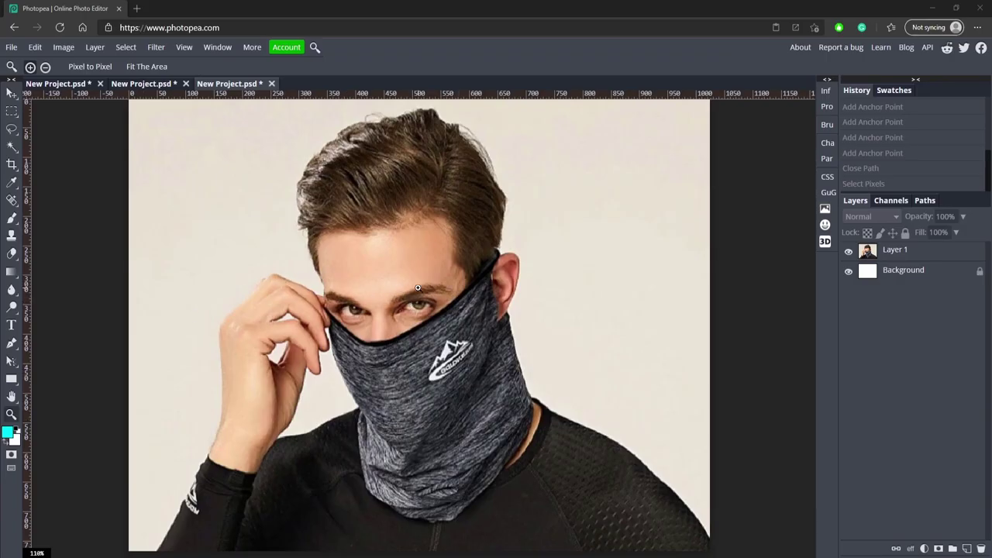
# In the masked man's photo document, set the Pen tool to Shape mode with a solid red fill
pyautogui.click(9, 417)
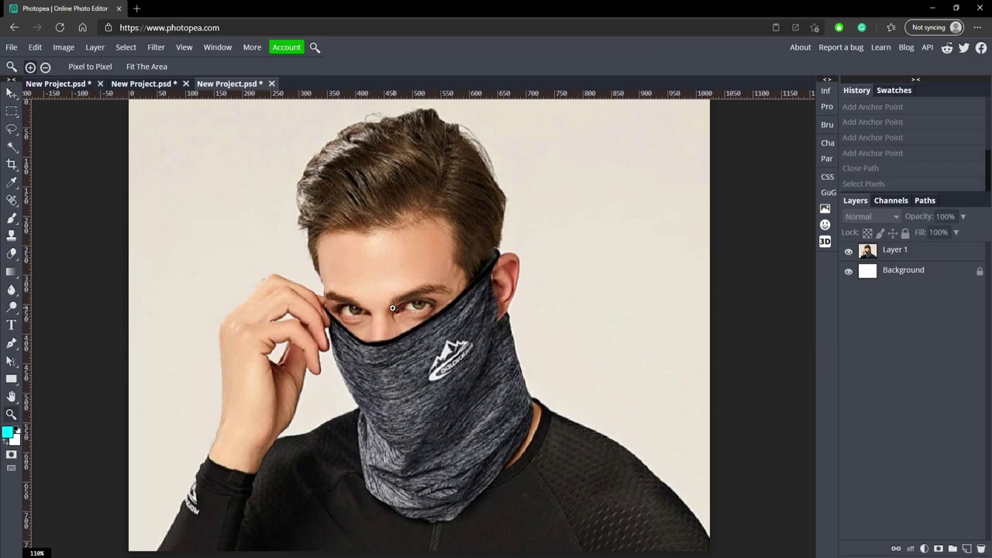
pyautogui.moveTo(389, 296); pyautogui.dragTo(418, 314)
pyautogui.scroll(-2, 364, 411)
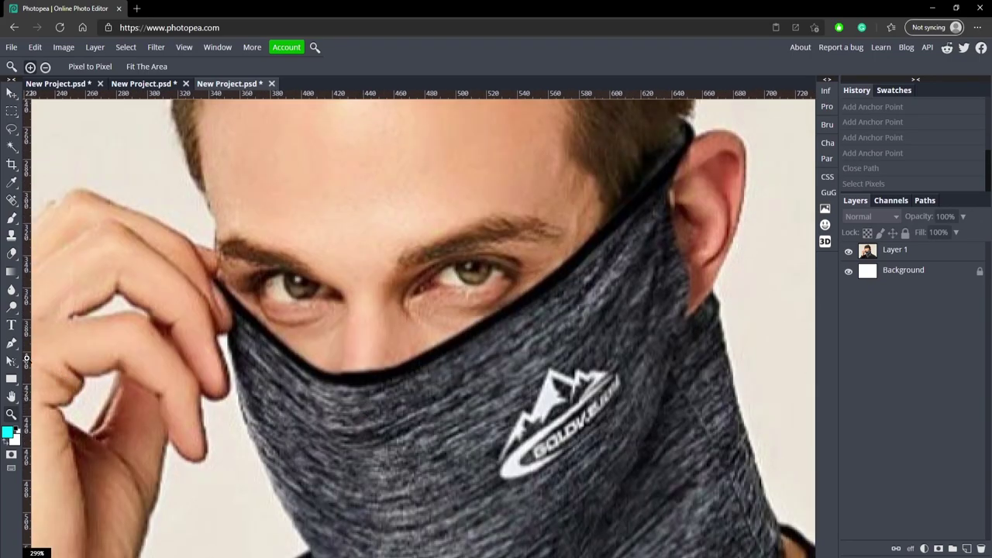
pyautogui.click(10, 345)
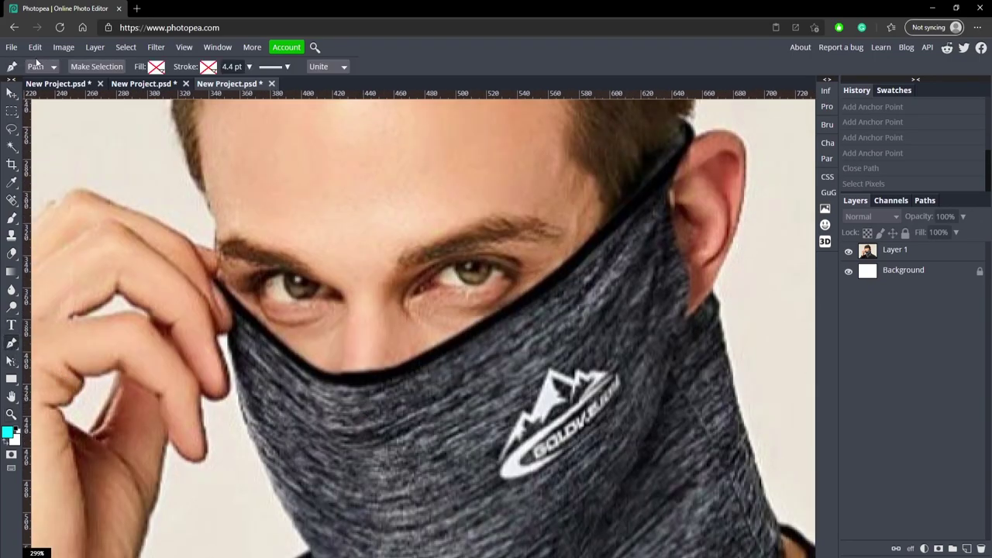
pyautogui.click(42, 66)
pyautogui.click(40, 93)
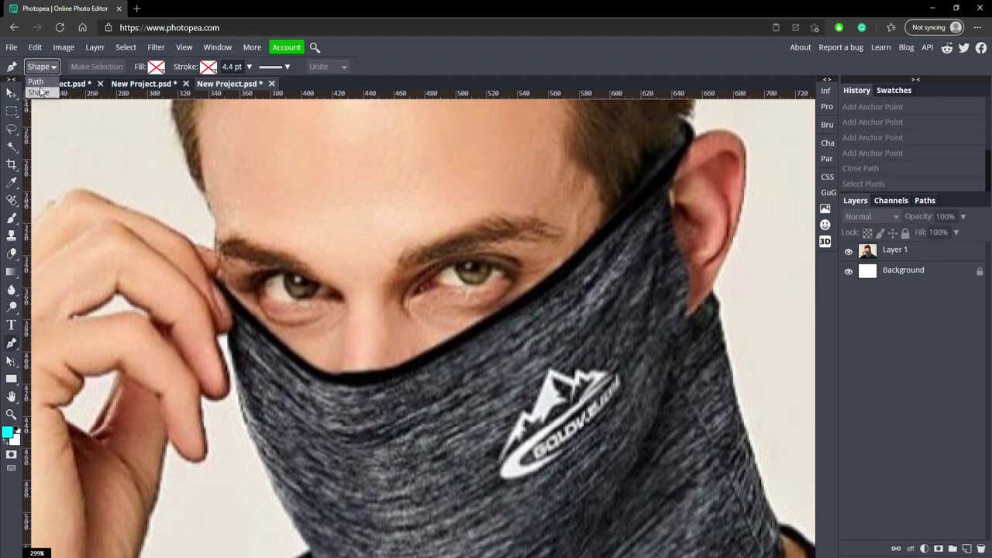
pyautogui.click(39, 93)
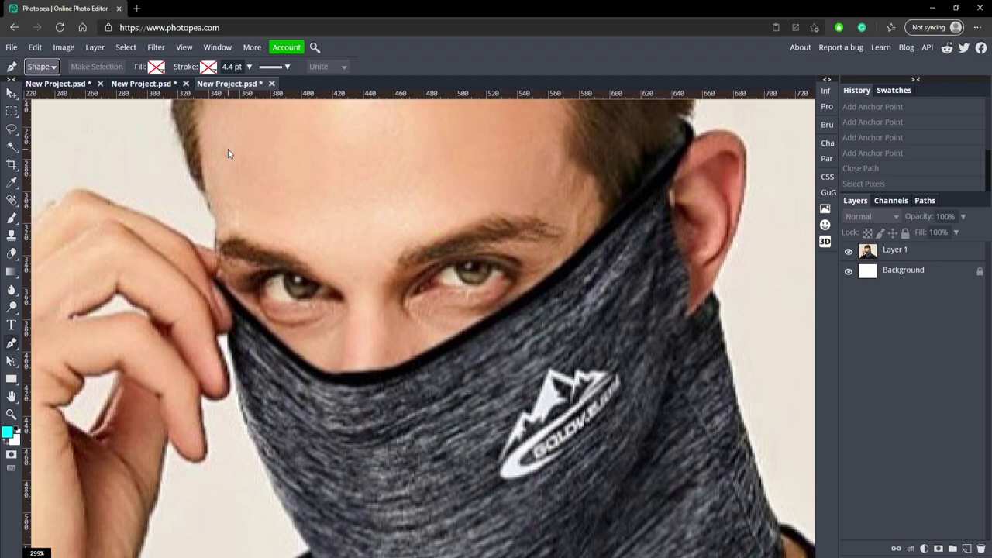
pyautogui.click(156, 69)
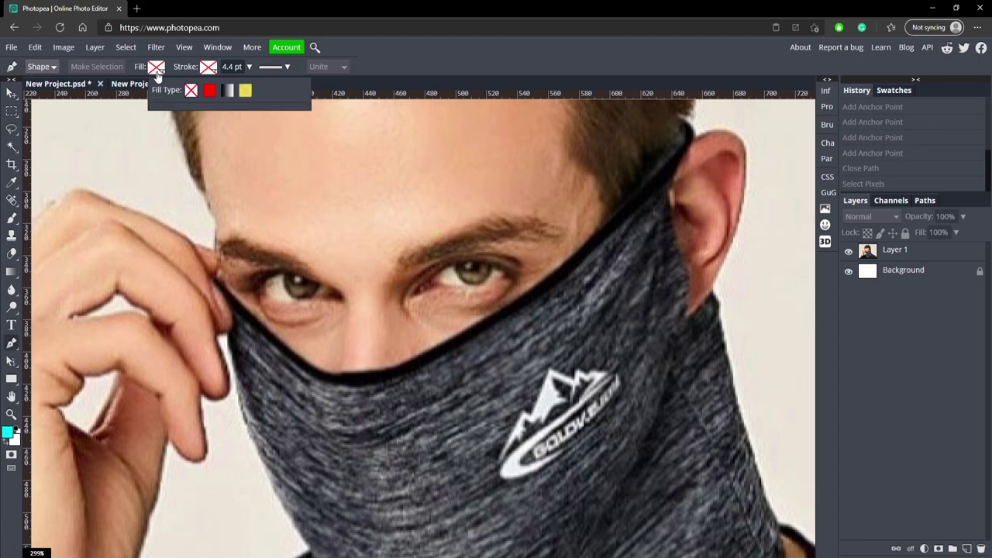
pyautogui.click(209, 91)
pyautogui.click(402, 264)
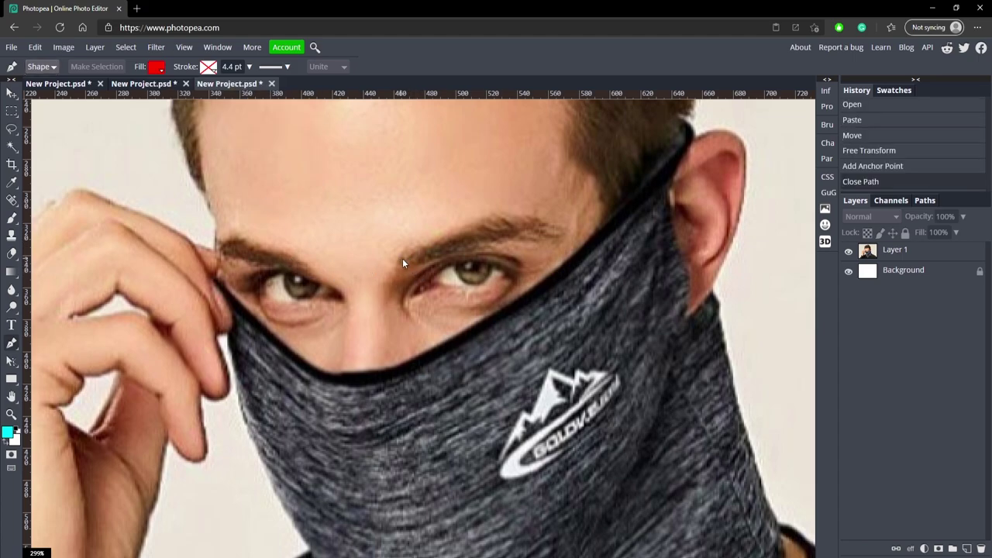
pyautogui.click(493, 214)
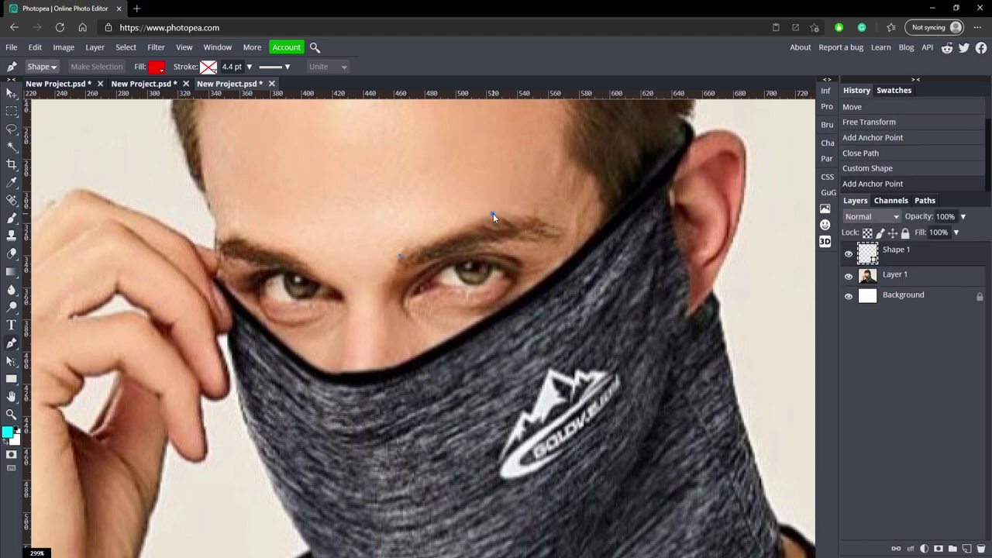
pyautogui.click(552, 227)
pyautogui.hotkey('ctrl', 'z')
pyautogui.hotkey('ctrl', 'z')
pyautogui.hotkey('ctrl', 'z')
pyautogui.hotkey('ctrl', 'z')
pyautogui.hotkey('ctrl', 'z')
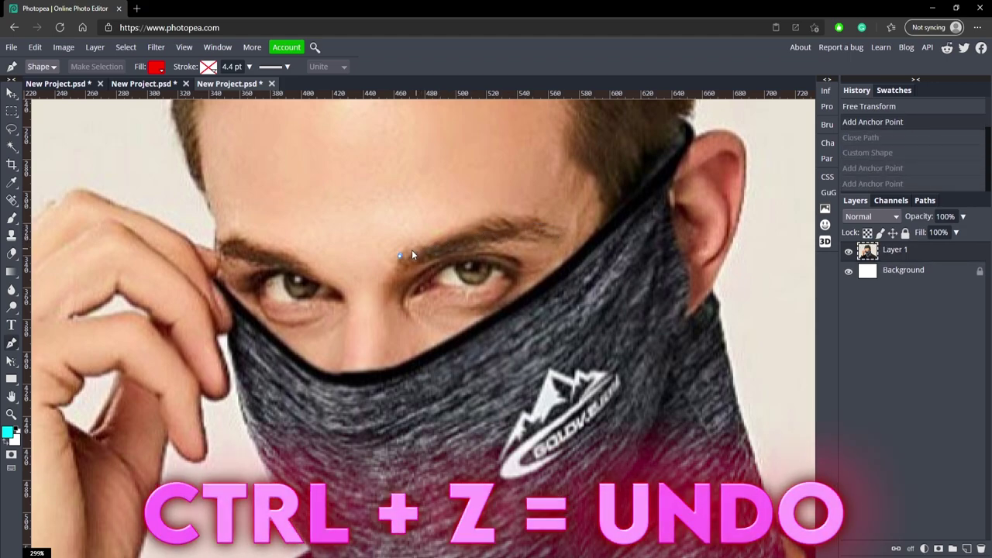
# Start a shape at the inner end of the eyebrow beside the visible ear, add straight segments, and undo the last two anchor points
pyautogui.click(399, 255)
pyautogui.click(490, 216)
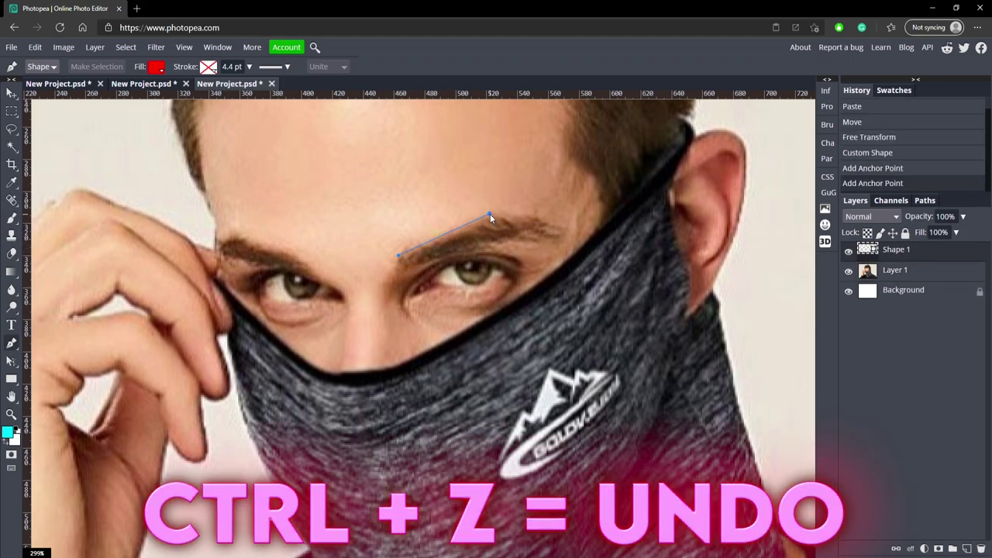
pyautogui.click(546, 225)
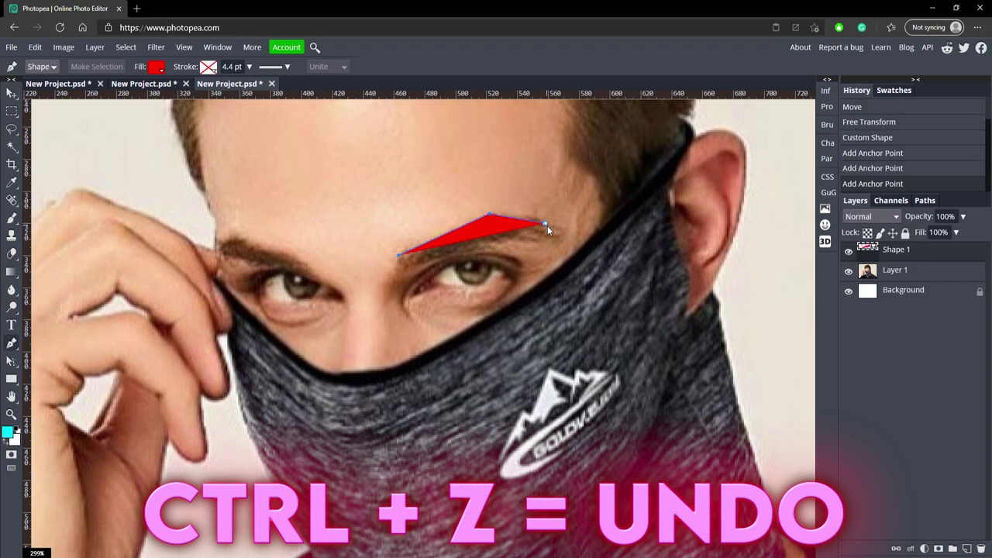
pyautogui.hotkey('ctrl', 'z')
pyautogui.hotkey('ctrl', 'z')
# Trace the rest of that eyebrow with curved anchor points and close the red shape at its starting point
pyautogui.moveTo(496, 214); pyautogui.dragTo(480, 238)
pyautogui.click(555, 227)
pyautogui.hotkey('ctrl', 'z')
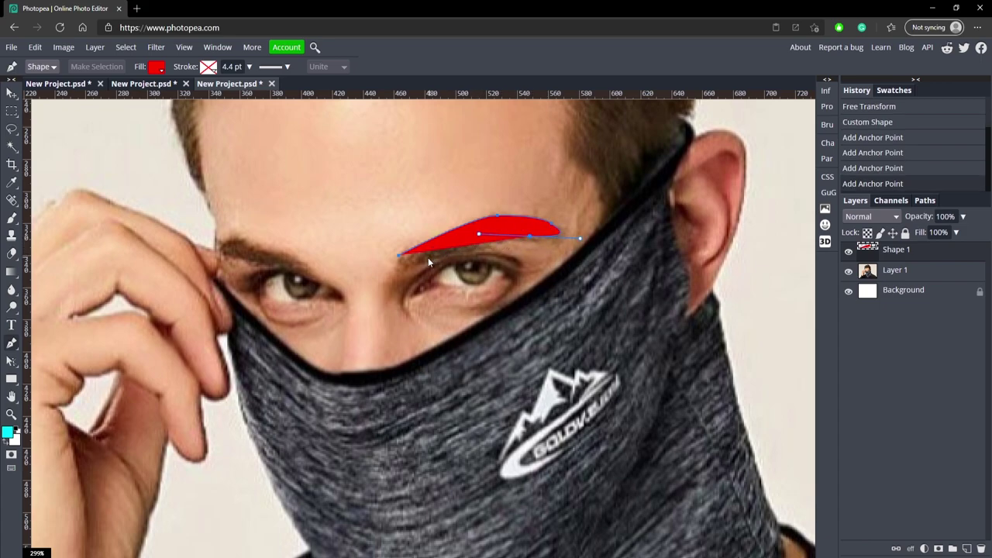
pyautogui.moveTo(423, 260); pyautogui.dragTo(409, 265)
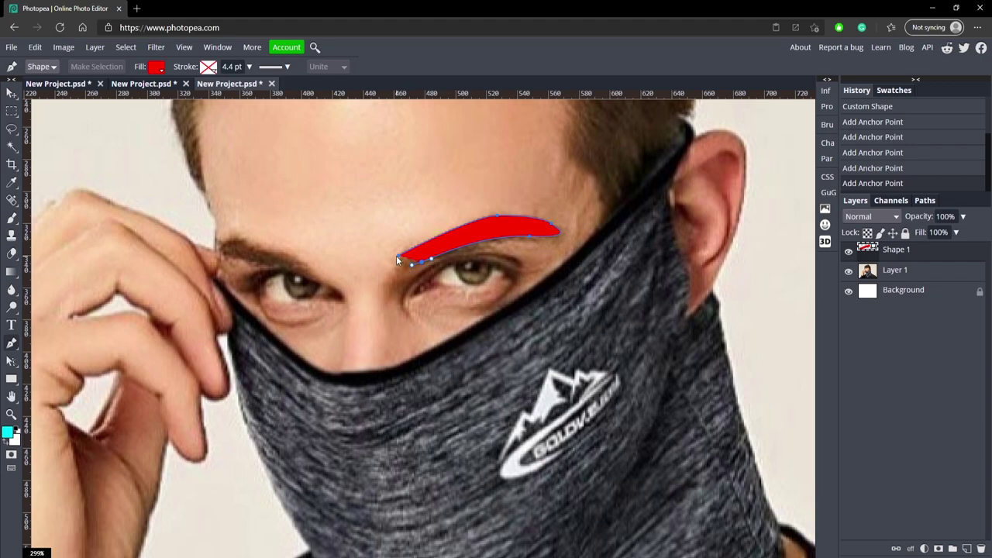
pyautogui.click(397, 259)
pyautogui.scroll(2, 443, 278)
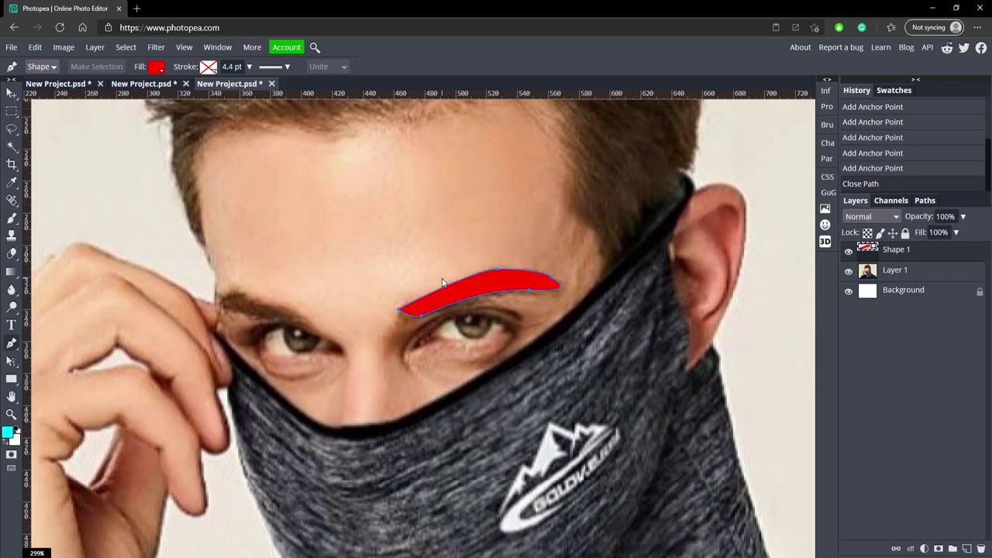
# Change the eyebrow shape's fill to dark brown 342414 sampled from the man's hair
pyautogui.click(156, 67)
pyautogui.click(165, 116)
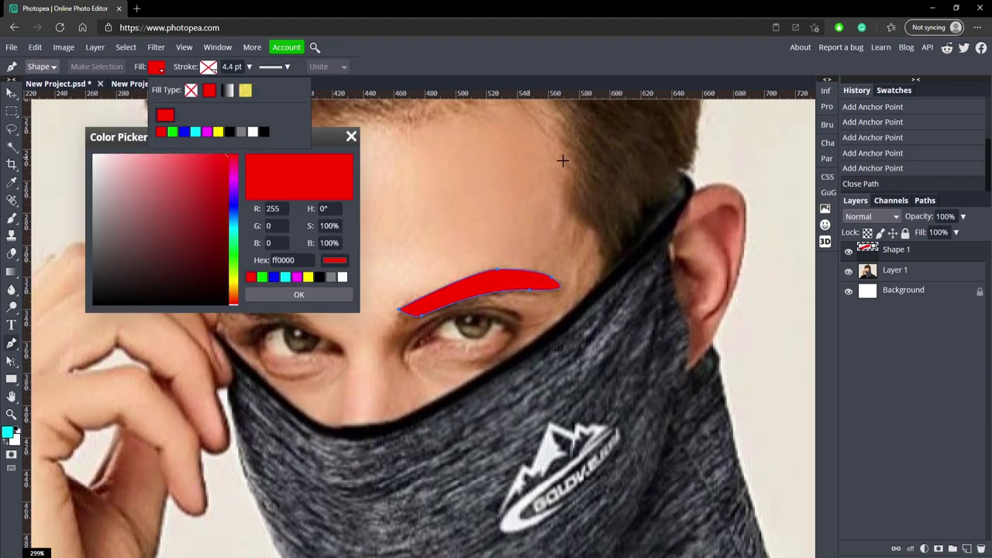
pyautogui.click(618, 145)
pyautogui.click(625, 136)
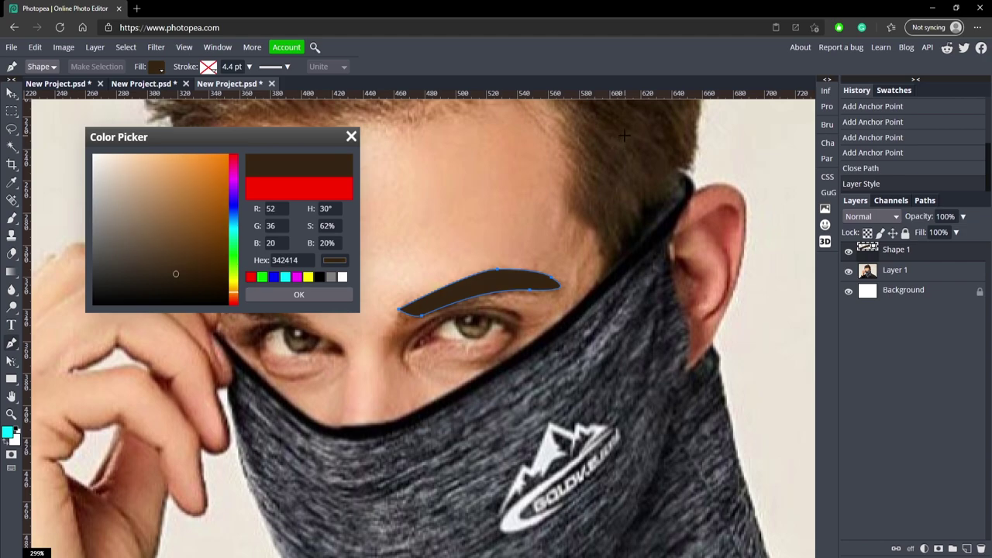
pyautogui.click(284, 294)
# Switch to the Move tool and hide Layer 1 to view the eyebrow shape alone, and show the layer again
pyautogui.press('v')
pyautogui.click(73, 127)
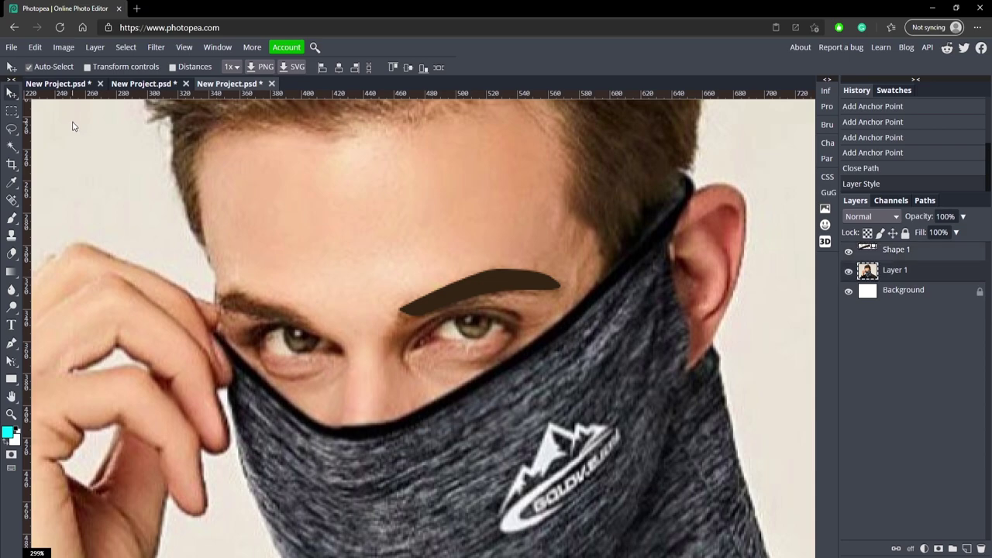
pyautogui.click(848, 271)
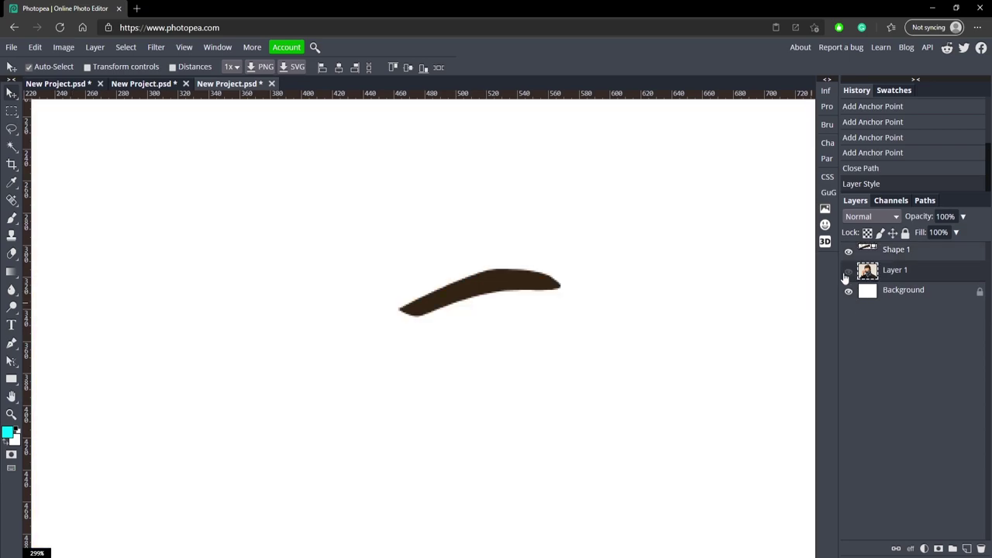
pyautogui.click(848, 271)
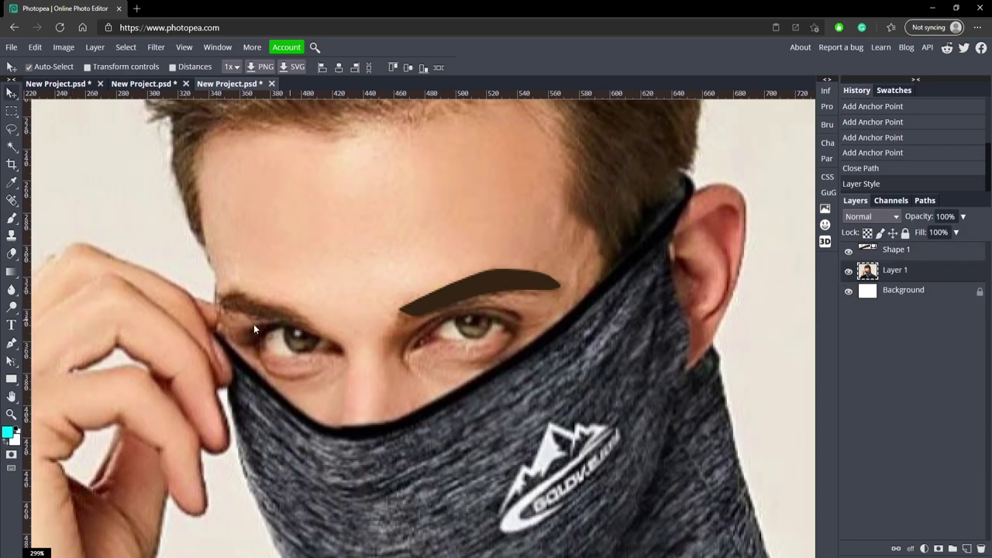
# Examine the brown eyebrow shape in the photo at different zoom levels
pyautogui.doubleClick(11, 413)
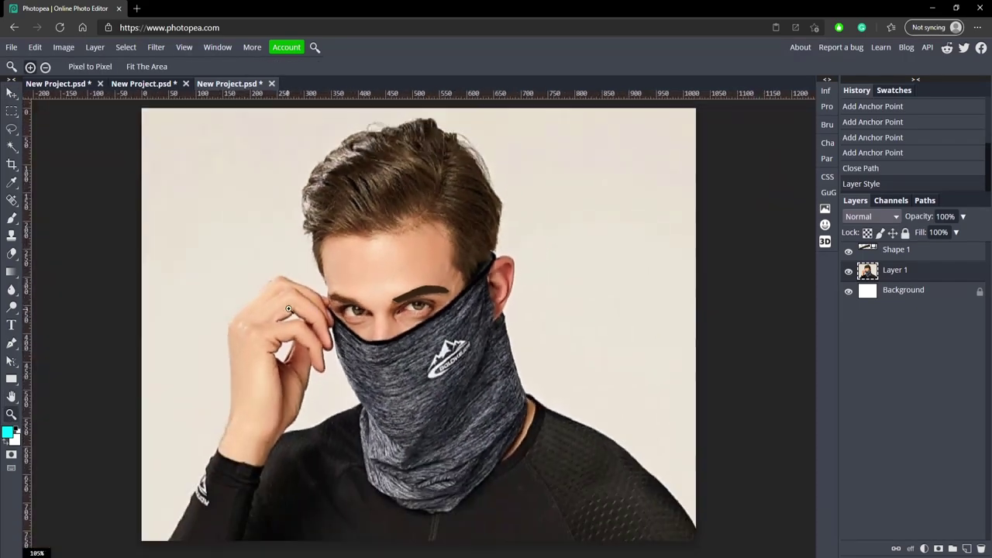
pyautogui.click(289, 309)
pyautogui.click(315, 306)
pyautogui.click(274, 318)
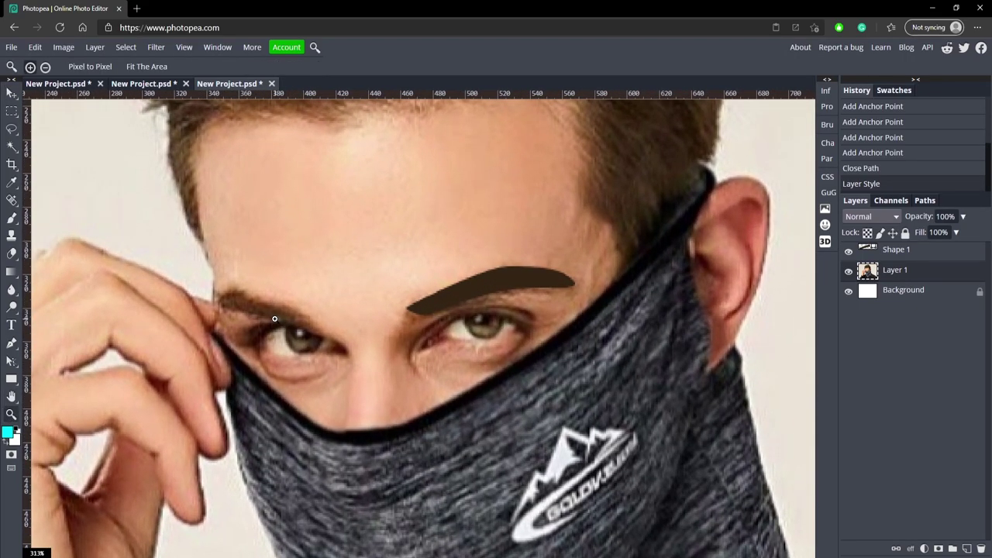
pyautogui.moveTo(200, 213)
pyautogui.mouseDown()
pyautogui.moveTo(148, 213)
pyautogui.moveTo(204, 212)
pyautogui.mouseUp()
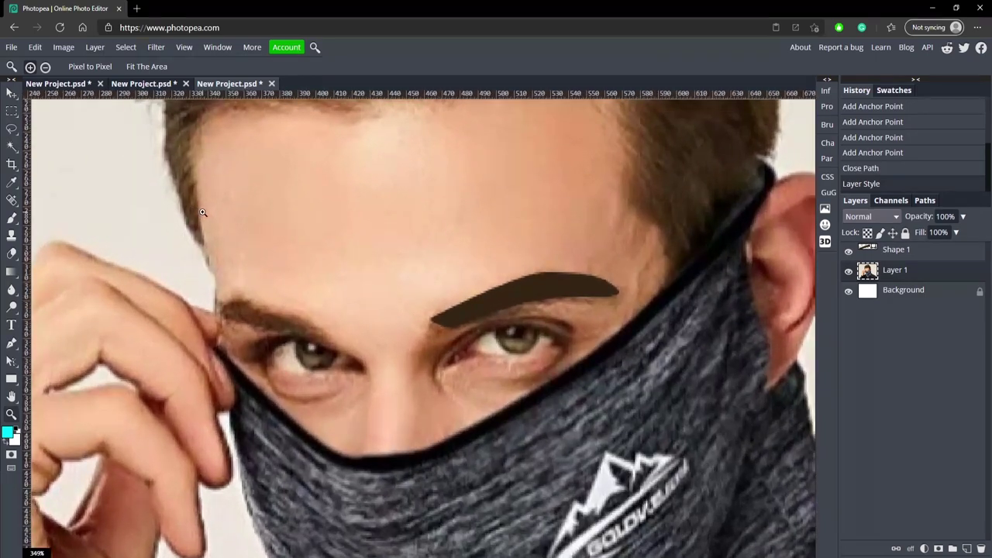
pyautogui.moveTo(130, 248); pyautogui.dragTo(104, 249)
pyautogui.scroll(-1, 104, 247)
pyautogui.click(11, 343)
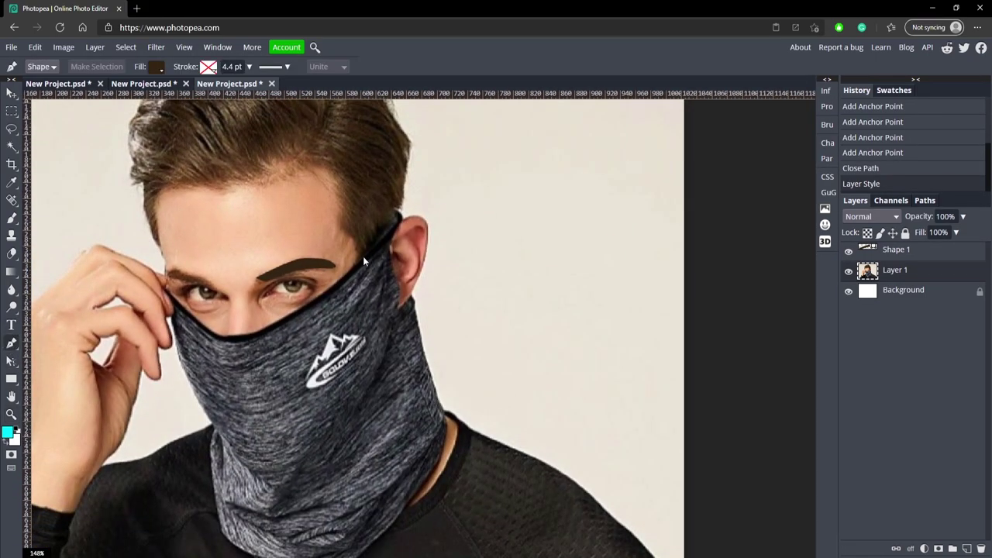
pyautogui.click(478, 291)
pyautogui.click(625, 298)
pyautogui.click(622, 390)
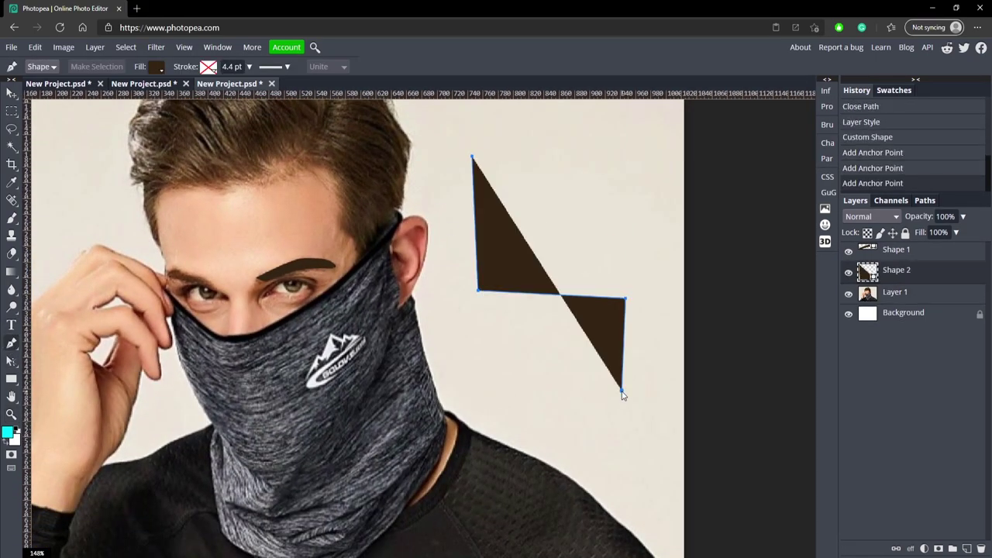
pyautogui.hotkey('ctrl', 'z')
pyautogui.hotkey('ctrl', 'z')
pyautogui.hotkey('ctrl', 'z')
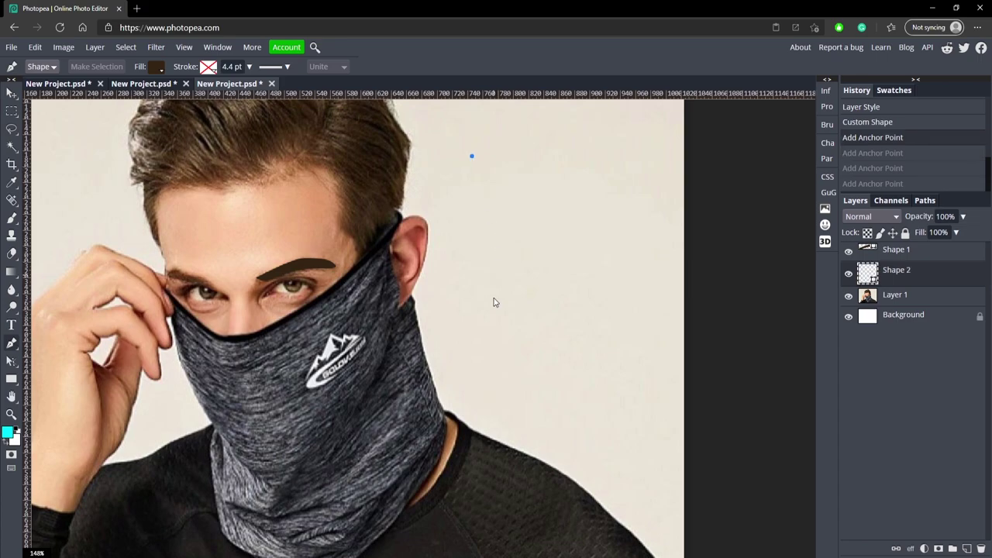
pyautogui.moveTo(503, 318); pyautogui.dragTo(633, 327)
pyautogui.hotkey('ctrl', 'z')
pyautogui.hotkey('ctrl', 'z')
pyautogui.hotkey('ctrl', 'z')
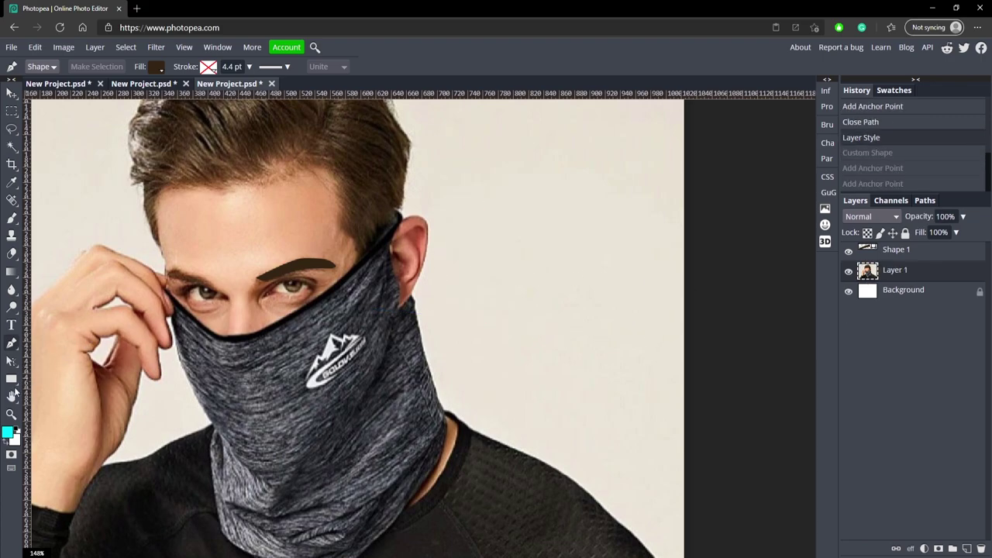
# Apply the dog photo's free transform at 176.24% width and height so that it covers the canvas width
pyautogui.click(11, 414)
pyautogui.scroll(-3, 148, 326)
pyautogui.scroll(3, 163, 326)
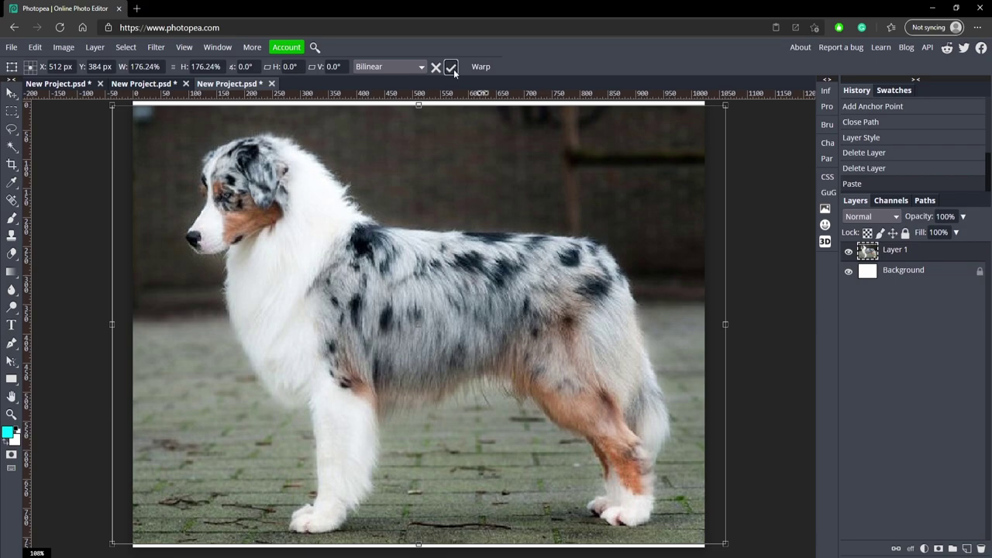
pyautogui.click(454, 69)
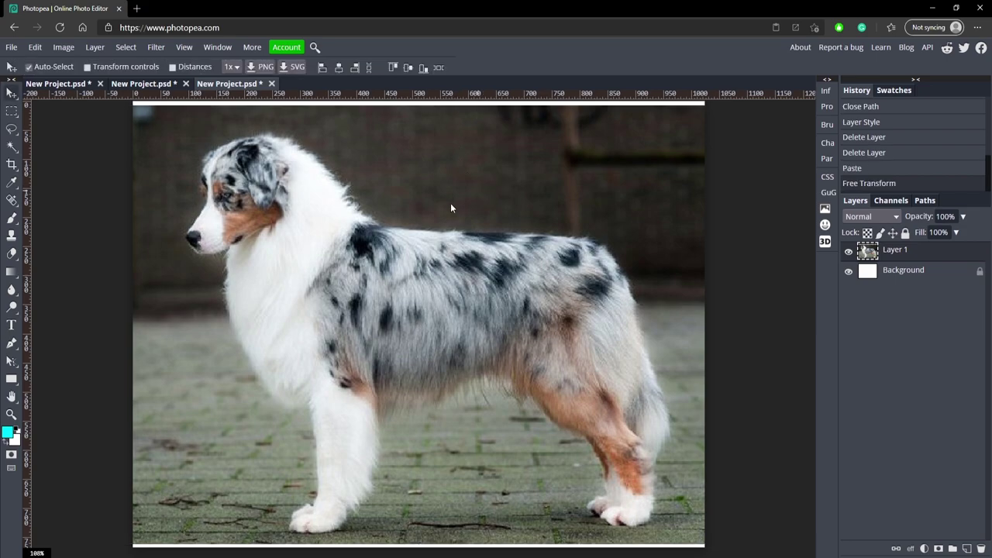
# Set the Pen tool to Path mode with no fill
pyautogui.click(12, 342)
pyautogui.click(41, 67)
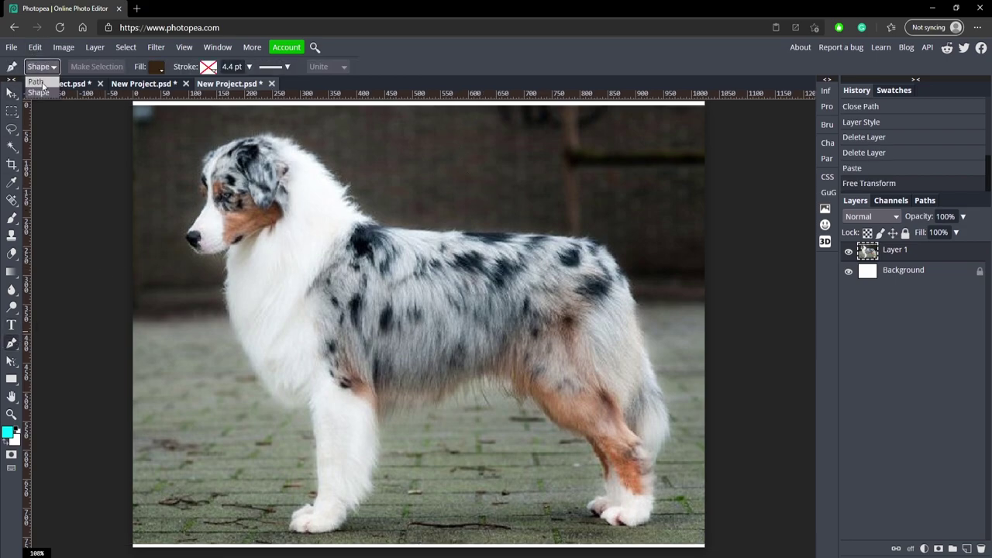
pyautogui.click(37, 82)
pyautogui.click(53, 66)
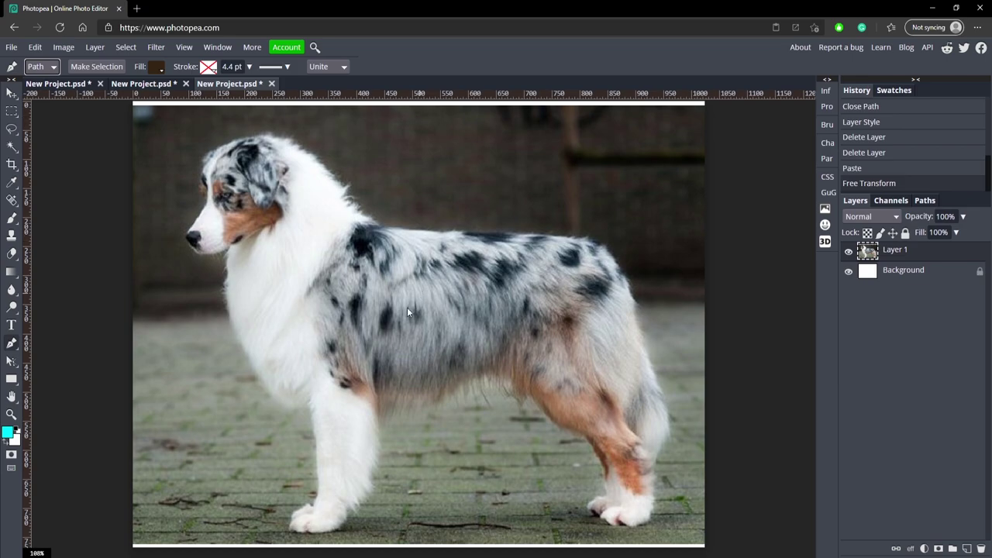
pyautogui.click(156, 67)
pyautogui.click(192, 91)
# Start a path under the dog's chin and place closely spaced anchor points along the upper chest fur
pyautogui.press('z')
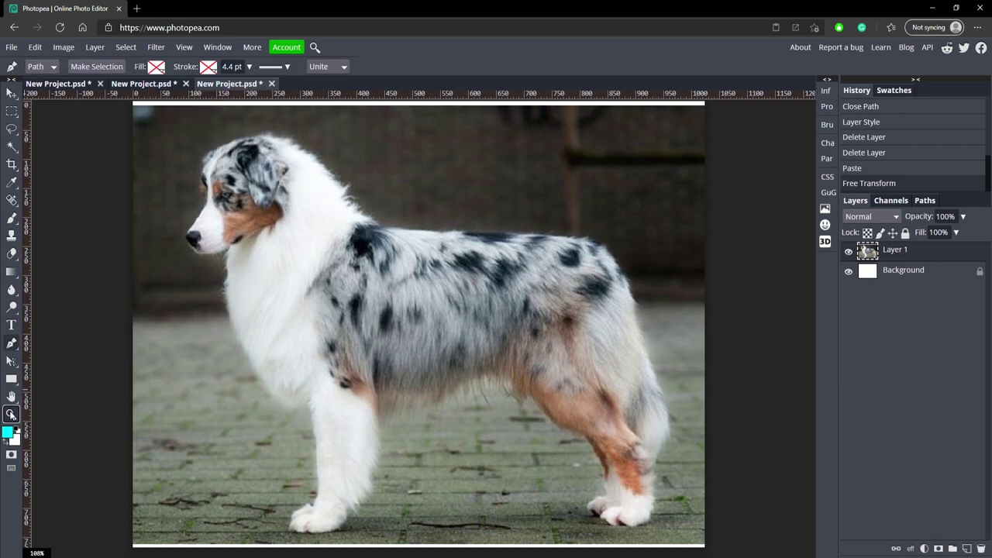
pyautogui.moveTo(188, 247); pyautogui.dragTo(225, 251)
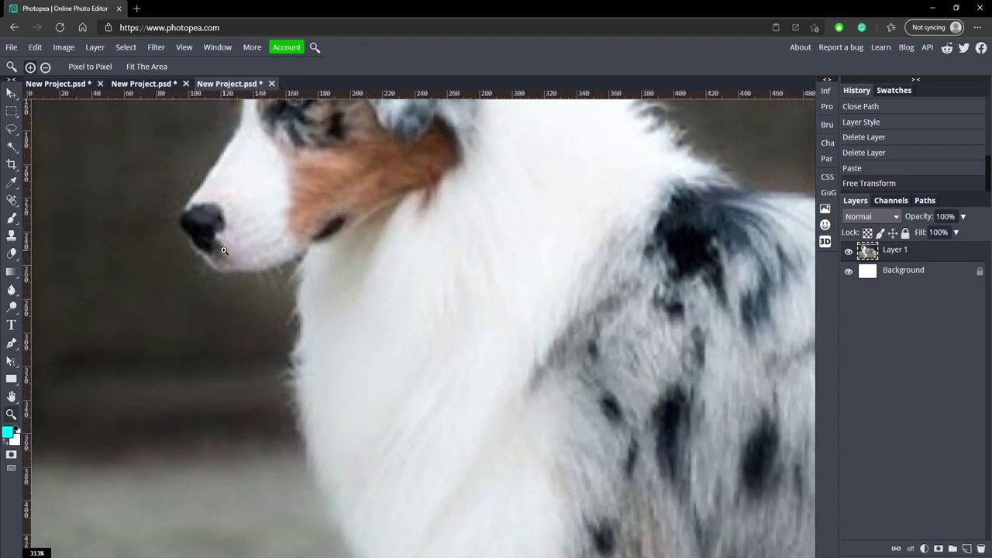
pyautogui.click(11, 345)
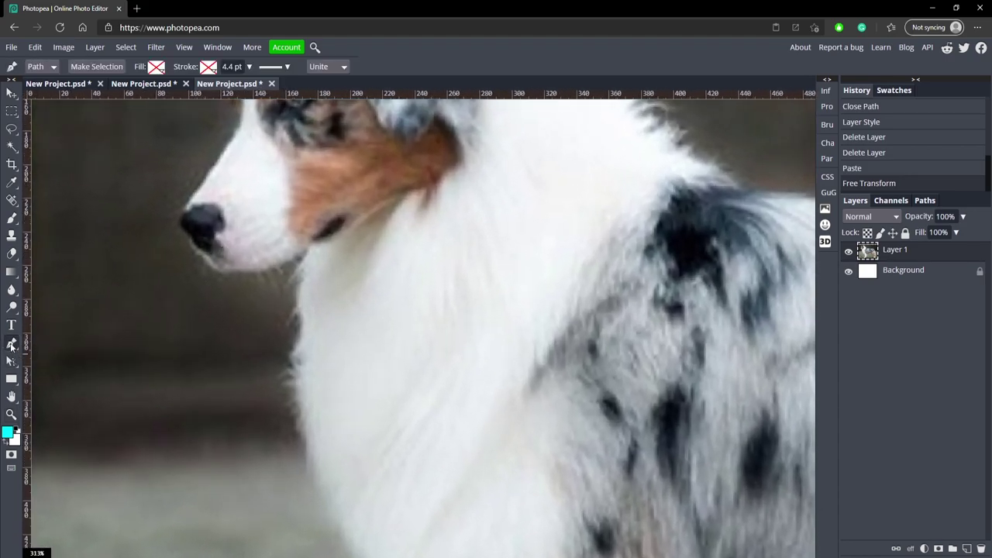
pyautogui.click(307, 253)
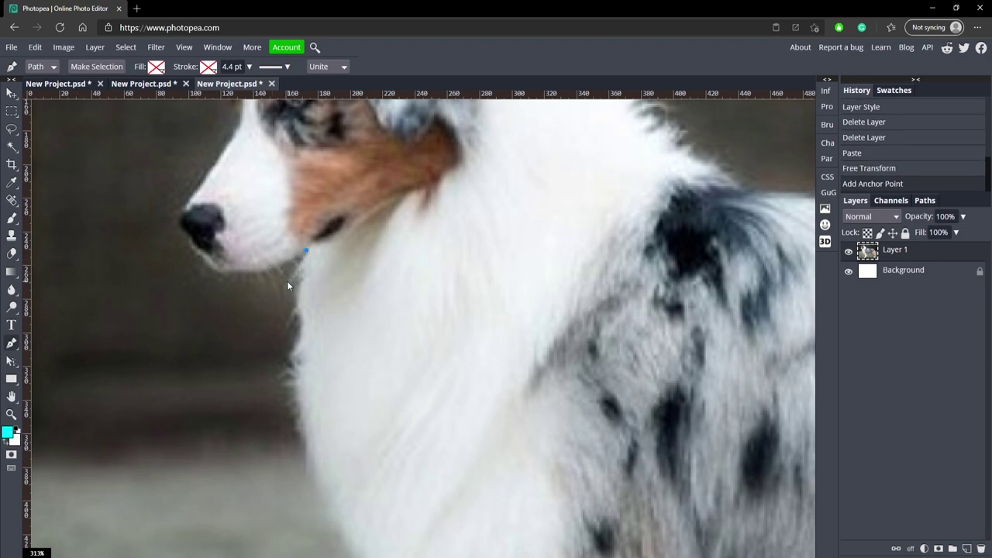
pyautogui.click(287, 282)
pyautogui.click(302, 271)
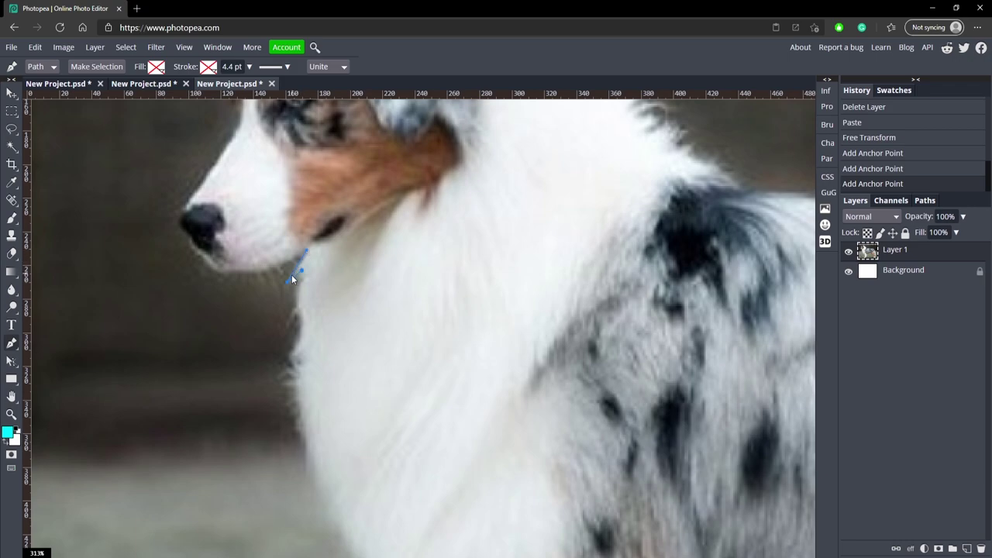
pyautogui.click(297, 297)
pyautogui.click(294, 317)
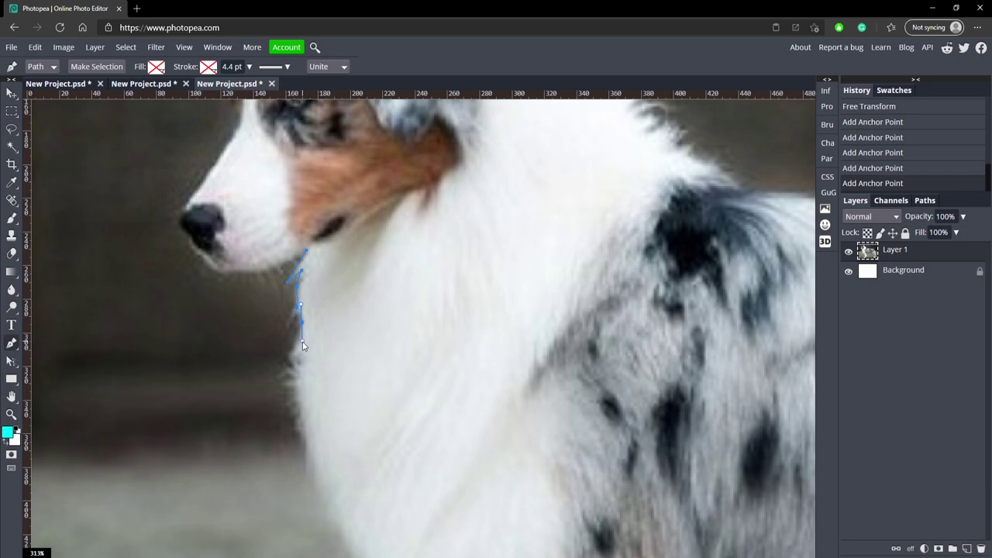
pyautogui.click(303, 342)
pyautogui.click(288, 360)
pyautogui.click(297, 387)
pyautogui.scroll(-3, 301, 410)
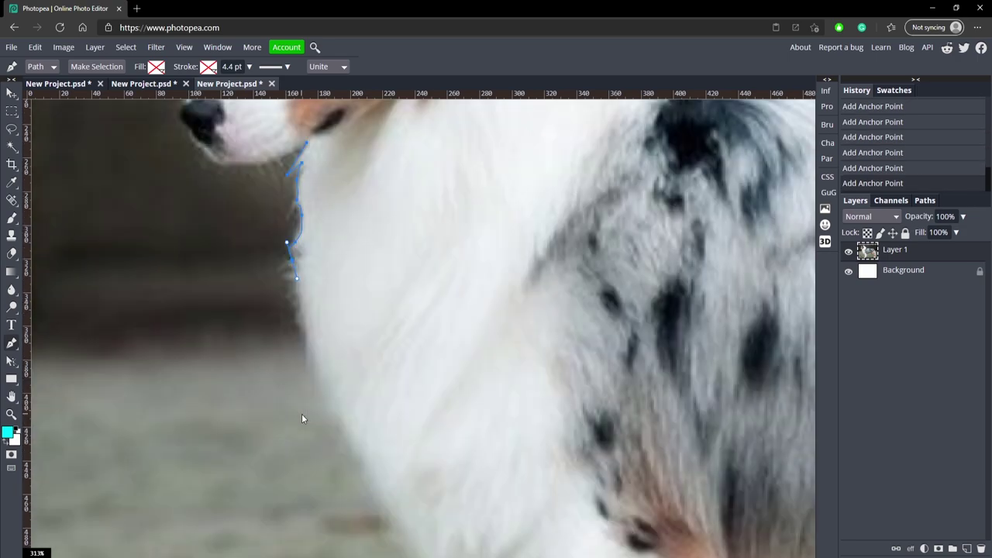
pyautogui.click(296, 319)
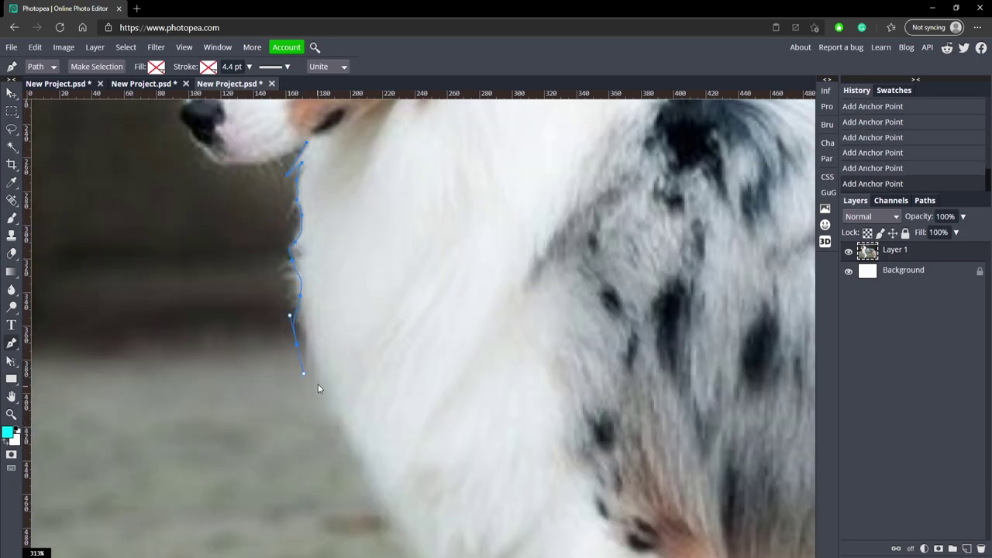
pyautogui.hotkey('ctrl', 'z')
pyautogui.hotkey('ctrl', 'z')
pyautogui.hotkey('ctrl', 'z')
pyautogui.hotkey('ctrl', 'z')
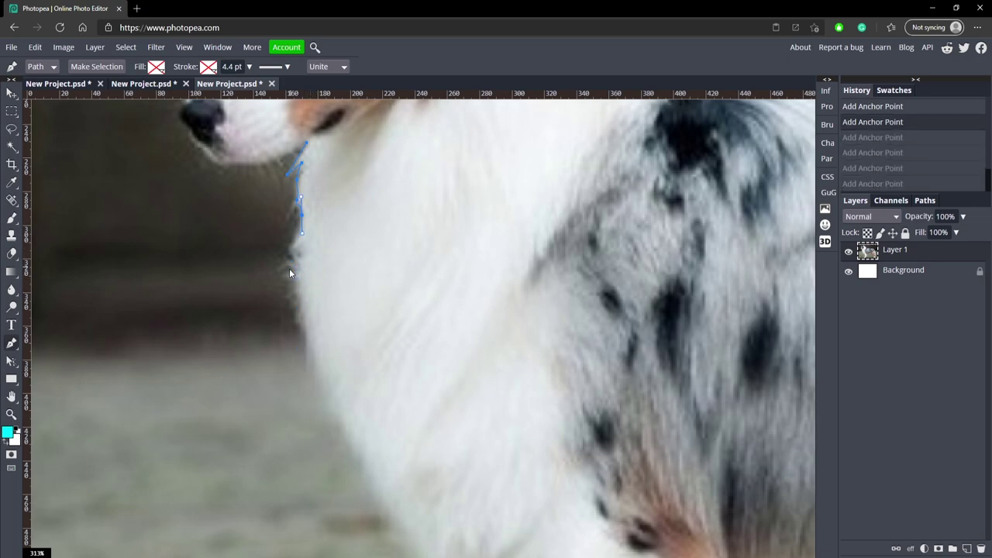
# Continue the path with curved anchor points down the dog's chest and under it to the top of the foreleg
pyautogui.click(309, 349)
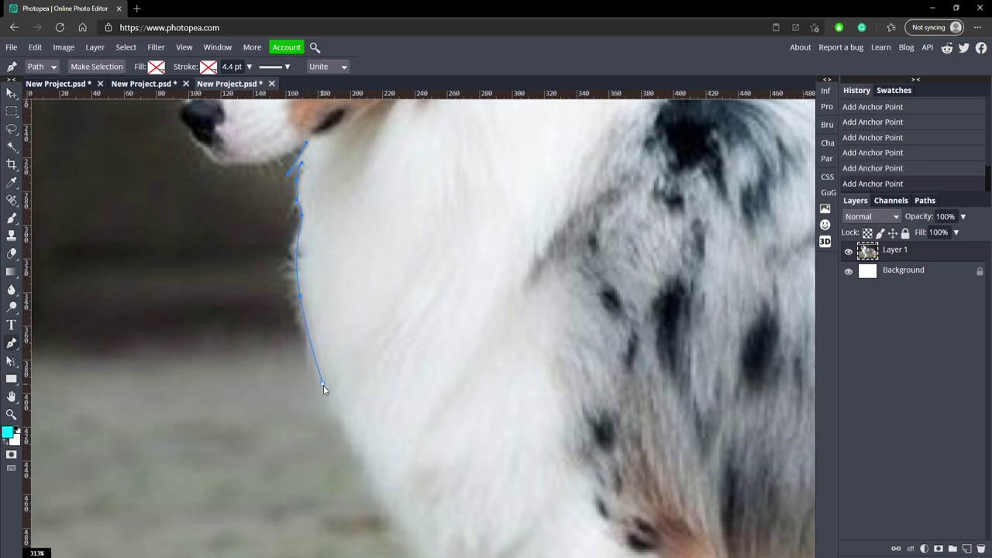
pyautogui.click(339, 411)
pyautogui.scroll(-3, 369, 428)
pyautogui.moveTo(401, 355); pyautogui.dragTo(542, 429)
pyautogui.hotkey('ctrl', 'z')
pyautogui.hotkey('ctrl', 'z')
pyautogui.moveTo(461, 409); pyautogui.dragTo(557, 450)
pyautogui.click(535, 419)
# Extend the path down the front edge of the dog's foreleg to just above the paw
pyautogui.scroll(-2, 552, 474)
pyautogui.hotkey('ctrl', 'z')
pyautogui.scroll(-3, 555, 437)
pyautogui.moveTo(559, 405); pyautogui.dragTo(561, 421)
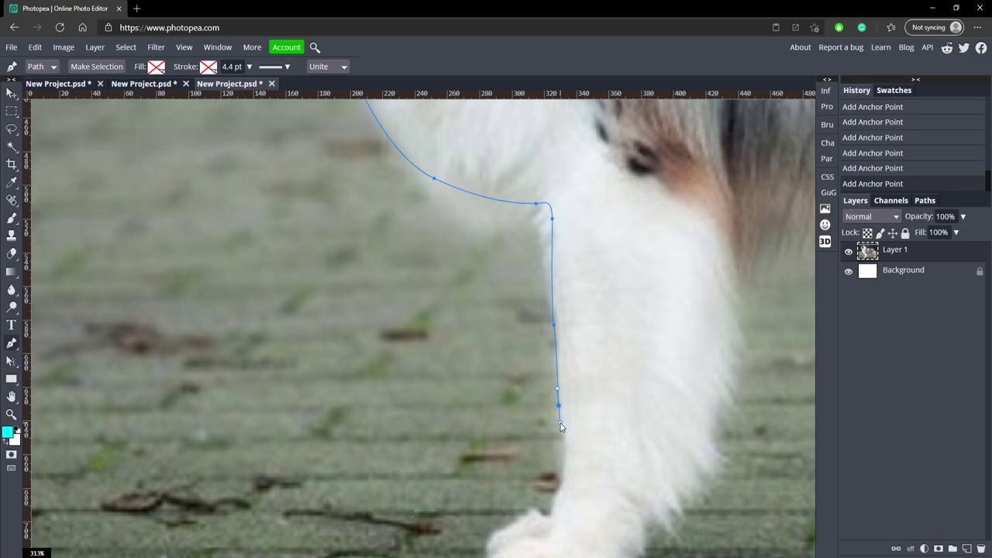
pyautogui.scroll(-3, 531, 392)
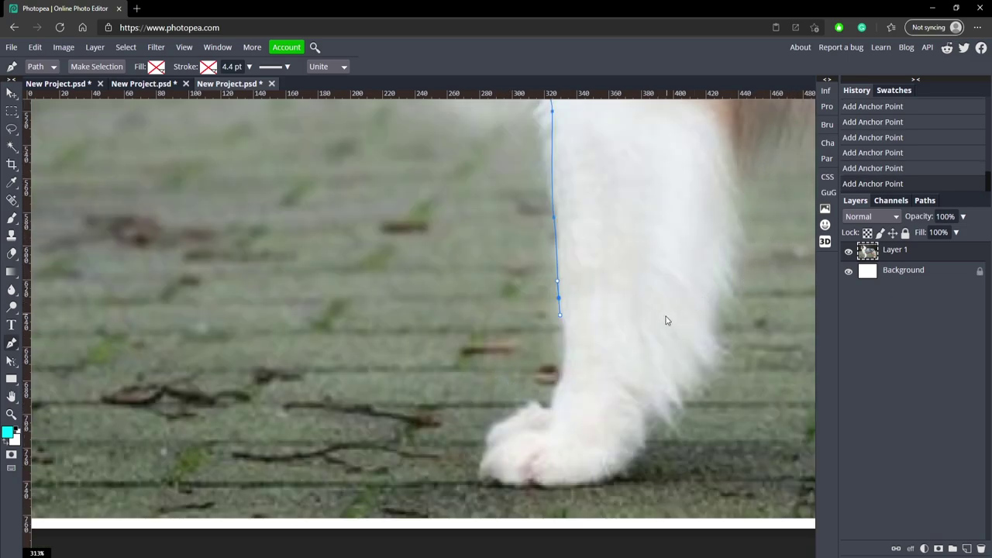
pyautogui.scroll(20, 666, 320)
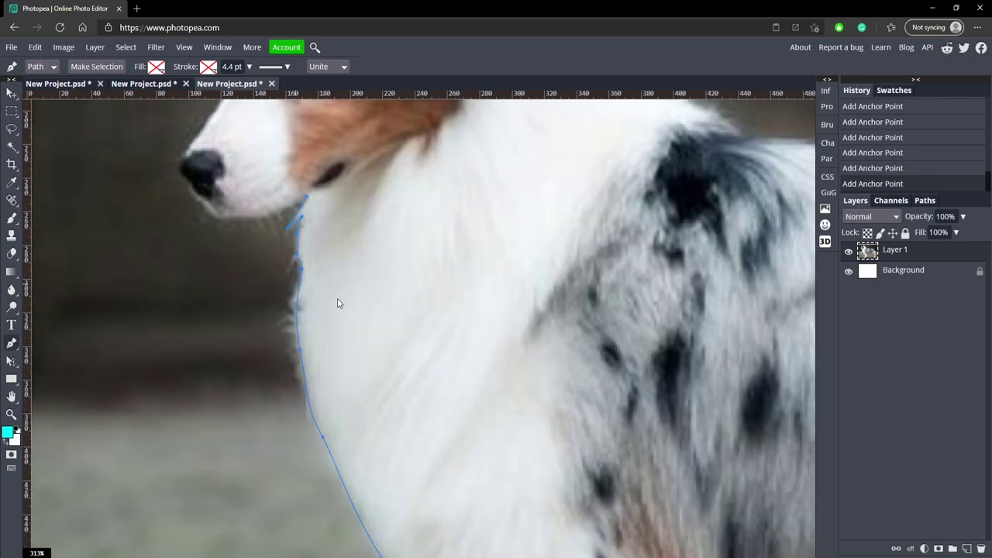
pyautogui.scroll(-20, 603, 421)
pyautogui.click(562, 374)
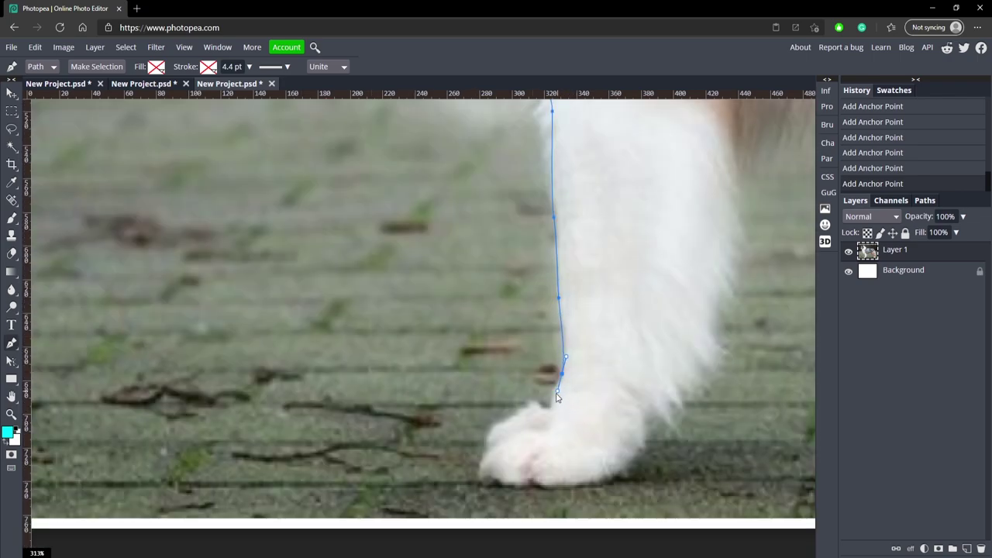
# Continue the path around the dog's front paw and into the fur tufts at the back of the ankle
pyautogui.moveTo(552, 416); pyautogui.dragTo(608, 479)
pyautogui.hotkey('ctrl', 'z')
pyautogui.hotkey('ctrl', 'z')
pyautogui.click(644, 443)
pyautogui.moveTo(643, 419); pyautogui.dragTo(686, 416)
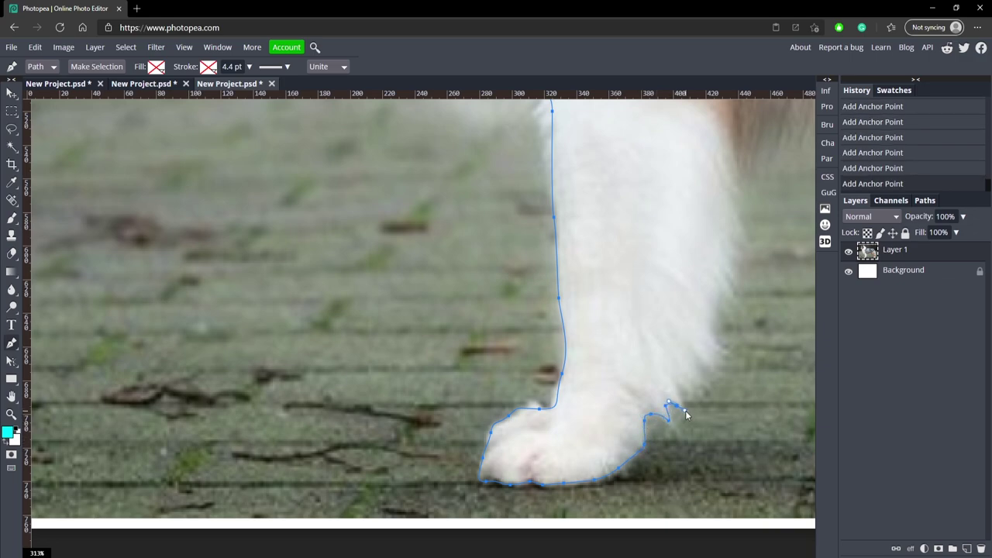
# Extend the path up the rear edge of the foreleg to where it meets the belly
pyautogui.click(678, 393)
pyautogui.click(681, 366)
pyautogui.click(710, 318)
pyautogui.click(723, 273)
pyautogui.moveTo(734, 229); pyautogui.dragTo(729, 170)
pyautogui.hotkey('ctrl', 'alt', 'z')
pyautogui.hotkey('ctrl', 'alt', 'z')
pyautogui.hotkey('ctrl', 'alt', 'z')
pyautogui.scroll(3, 772, 240)
pyautogui.moveTo(738, 295); pyautogui.dragTo(749, 282)
# Trace the underside of the belly with curved anchor points as far as the front of the thigh
pyautogui.click(11, 414)
pyautogui.moveTo(484, 308); pyautogui.dragTo(481, 343)
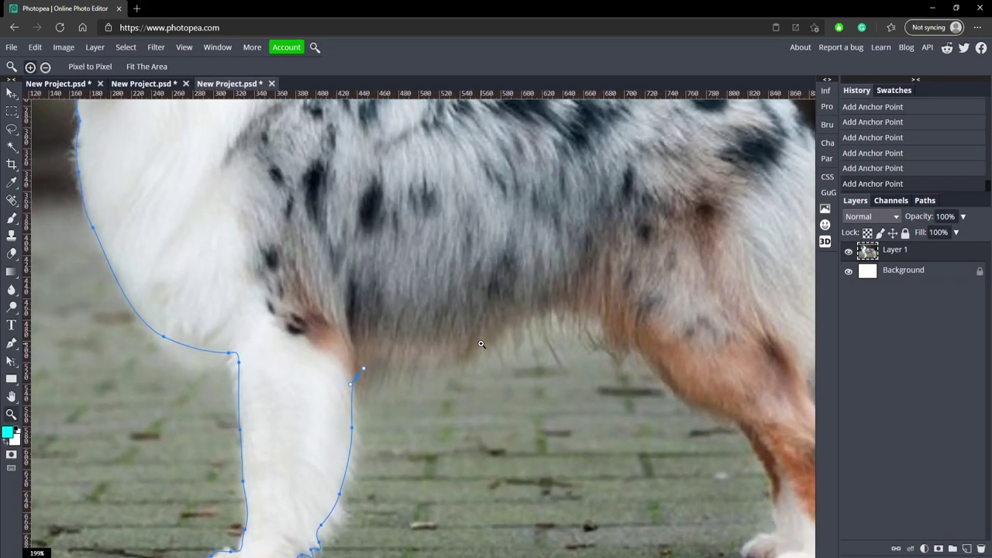
pyautogui.scroll(1, 465, 355)
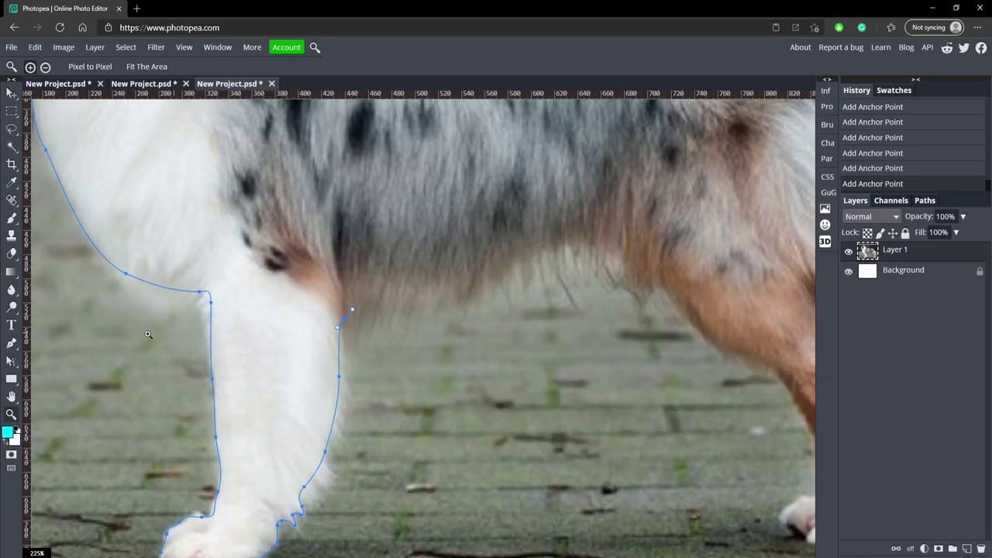
pyautogui.click(12, 344)
pyautogui.moveTo(425, 295); pyautogui.dragTo(495, 281)
pyautogui.hotkey('ctrl', 'z')
pyautogui.hotkey('ctrl', 'z')
pyautogui.moveTo(541, 245); pyautogui.dragTo(676, 287)
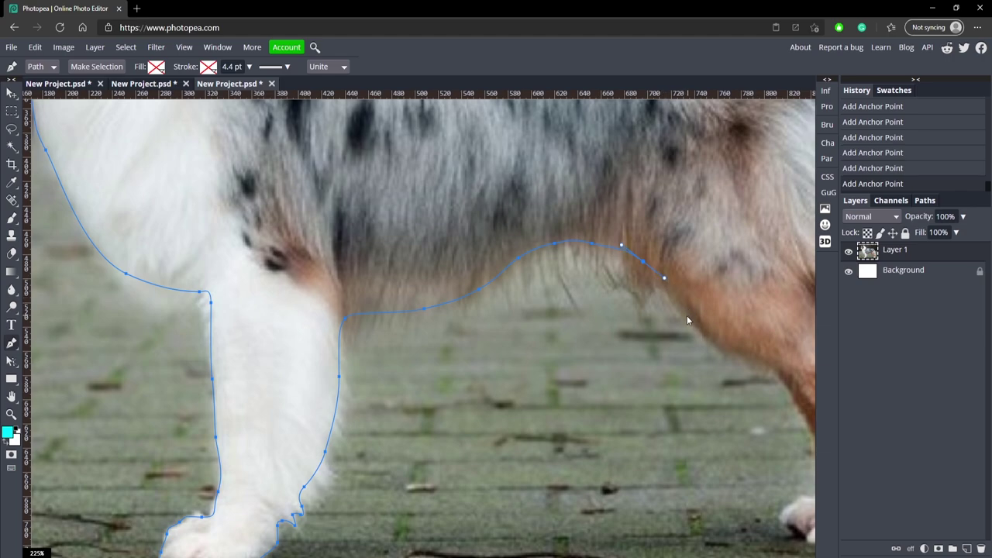
# Extend the path down the front edge of the thigh and hind leg to the top of the paw
pyautogui.moveTo(723, 351); pyautogui.dragTo(776, 381)
pyautogui.click(795, 398)
pyautogui.scroll(-3, 768, 373)
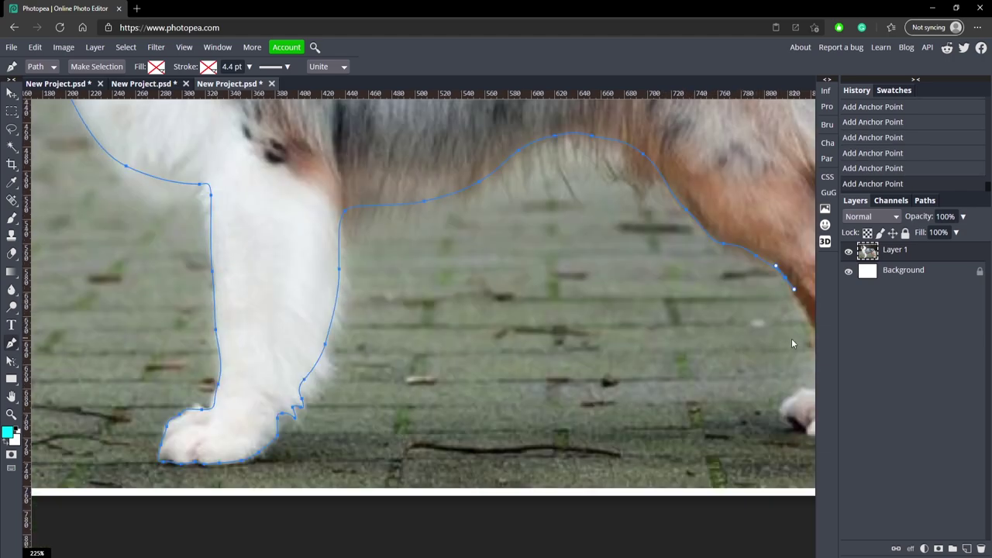
pyautogui.click(11, 414)
pyautogui.moveTo(631, 301); pyautogui.dragTo(590, 386)
pyautogui.scroll(1, 590, 386)
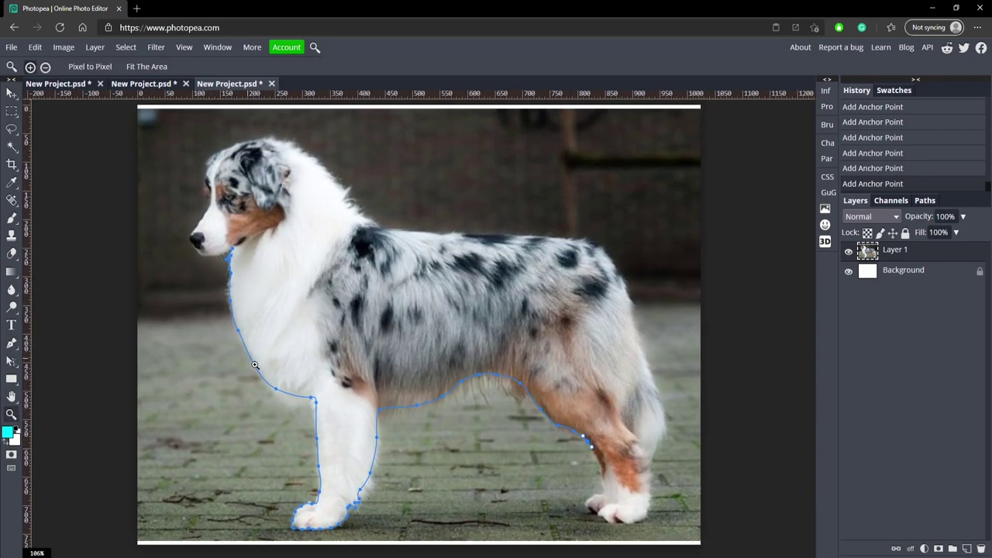
pyautogui.scroll(4, 635, 496)
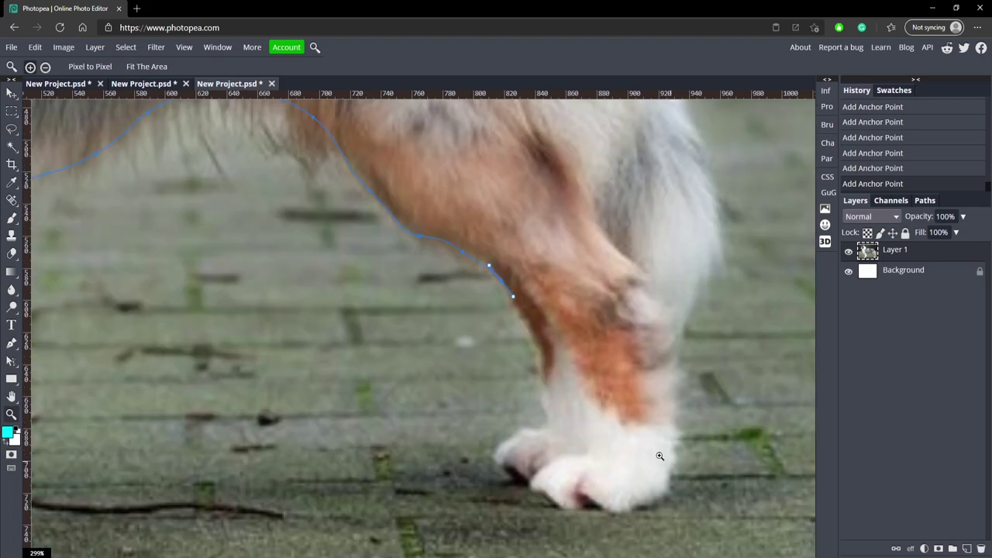
pyautogui.click(12, 343)
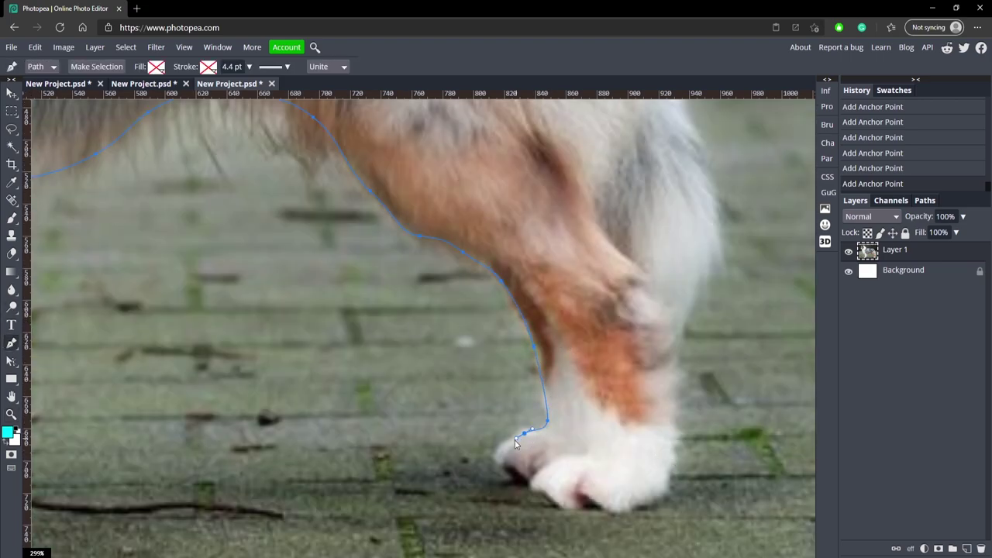
# Outline the hind paws with closely spaced anchor points, from the toes along the sole to the heel
pyautogui.click(499, 456)
pyautogui.moveTo(522, 483); pyautogui.dragTo(597, 508)
pyautogui.hotkey('ctrl', 'z')
pyautogui.click(612, 511)
pyautogui.click(635, 509)
pyautogui.click(660, 501)
pyautogui.click(658, 310)
pyautogui.click(642, 282)
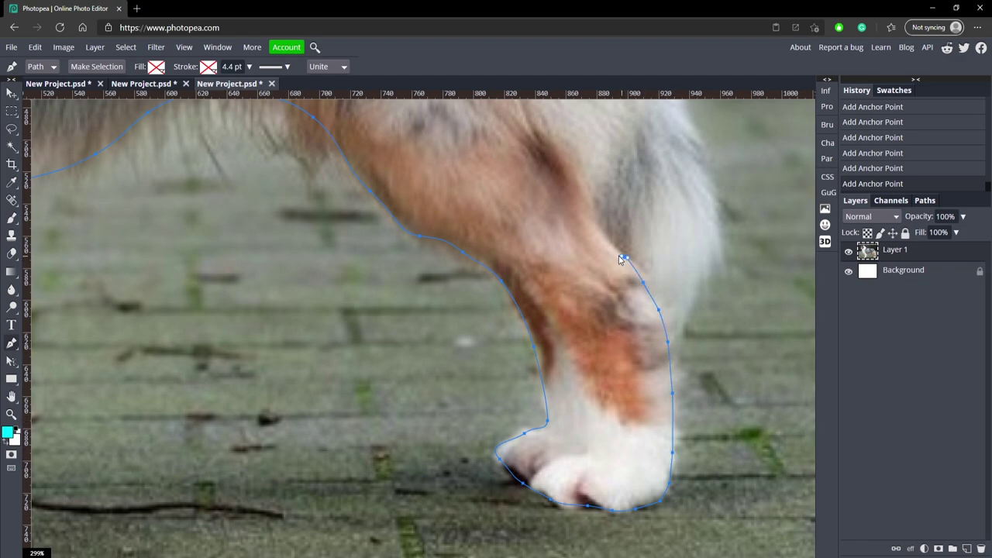
pyautogui.click(625, 257)
pyautogui.scroll(3, 589, 213)
pyautogui.hotkey('ctrl', 'z')
pyautogui.hotkey('ctrl', 'z')
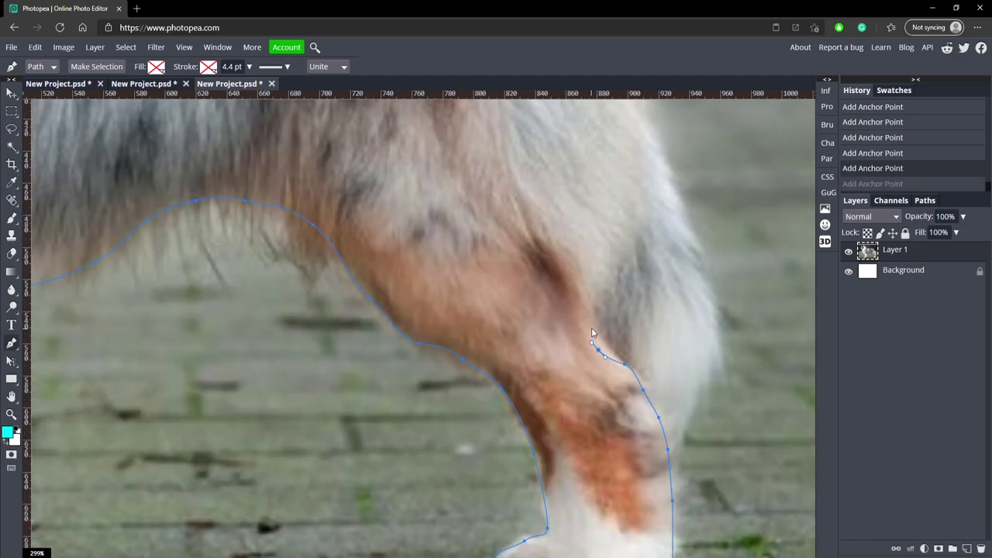
pyautogui.click(581, 315)
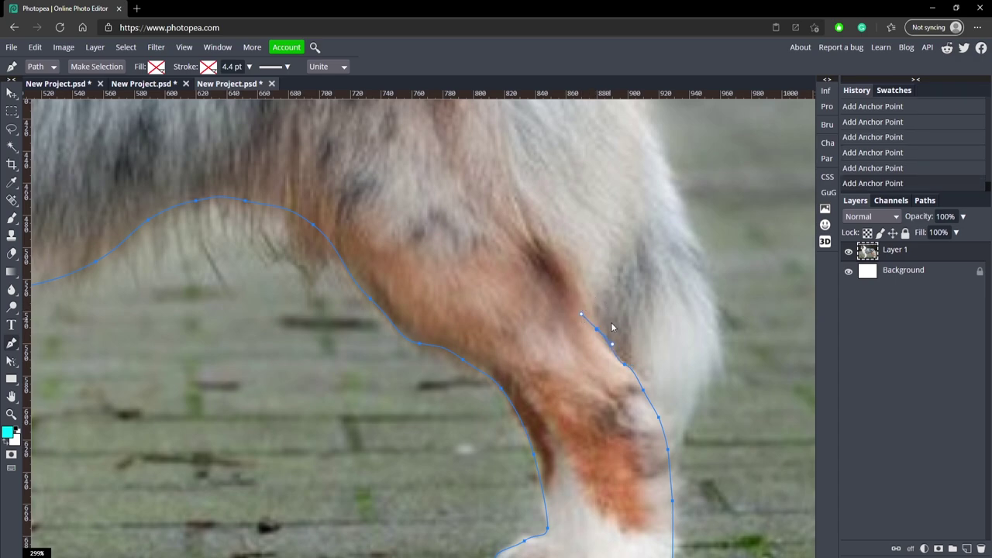
# Continue the path from the back of the hind leg up the outer edge of the tail
pyautogui.click(569, 340)
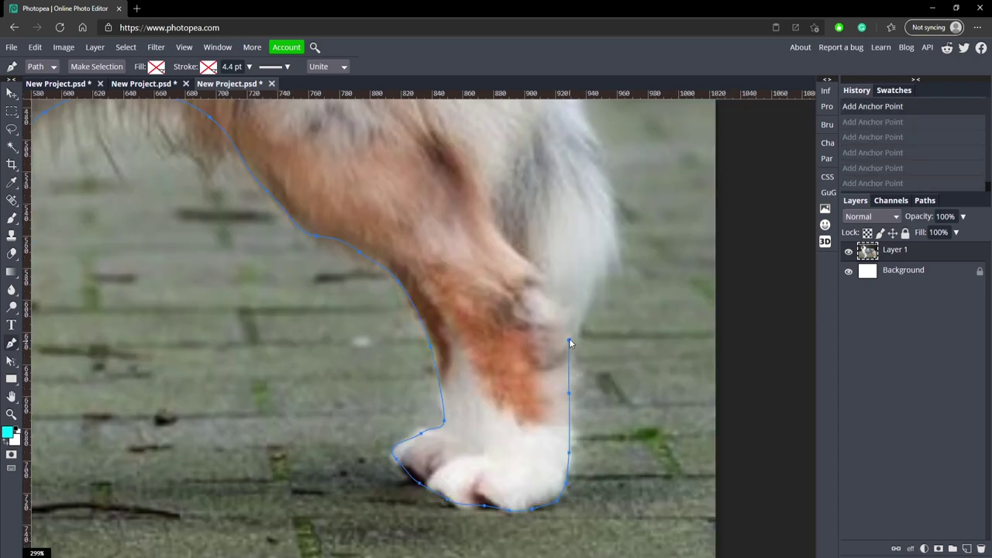
pyautogui.moveTo(577, 328); pyautogui.dragTo(581, 313)
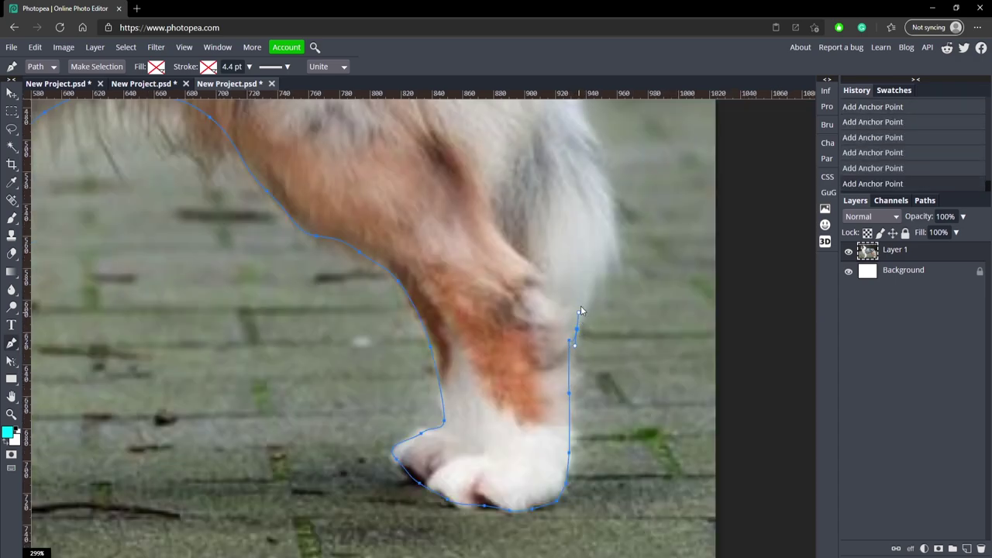
pyautogui.moveTo(590, 278); pyautogui.dragTo(595, 271)
pyautogui.click(604, 220)
pyautogui.scroll(5, 585, 207)
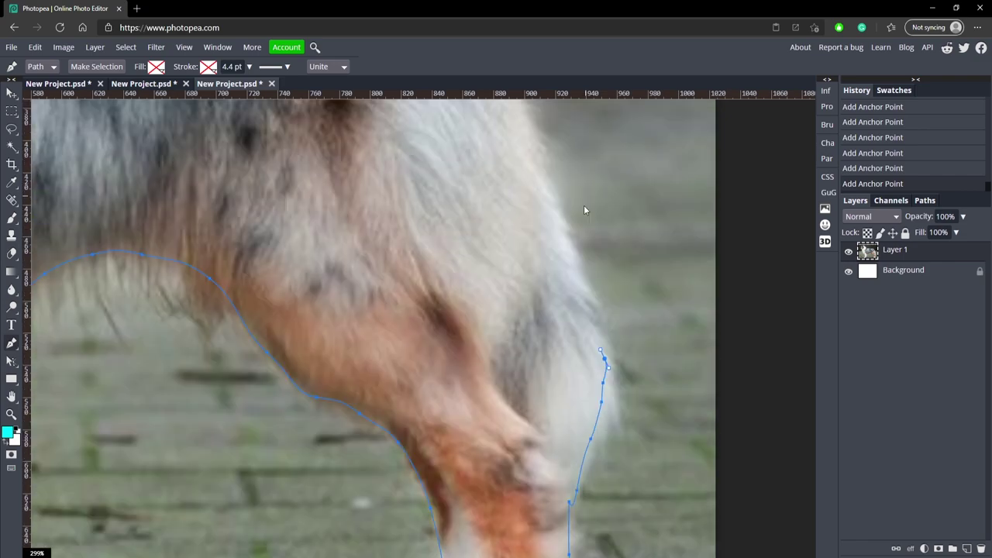
# Extend the path up the dog's hindquarters, over the rump and onto the rear of the back
pyautogui.moveTo(550, 296); pyautogui.dragTo(537, 287)
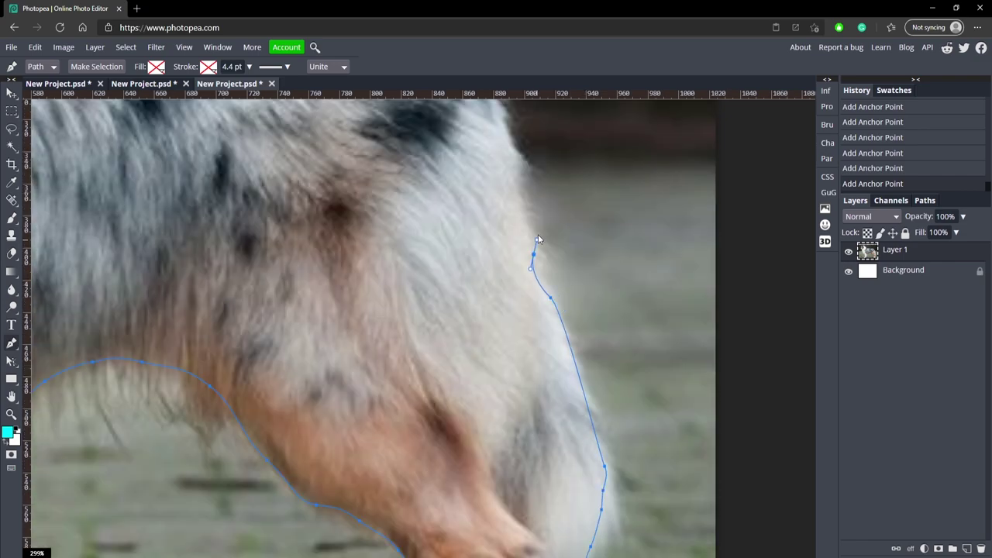
pyautogui.hotkey('ctrl', 'z')
pyautogui.moveTo(515, 203); pyautogui.dragTo(514, 175)
pyautogui.hotkey('ctrl', 'z')
pyautogui.scroll(3, 513, 180)
pyautogui.moveTo(498, 214); pyautogui.dragTo(489, 195)
pyautogui.scroll(3, 481, 190)
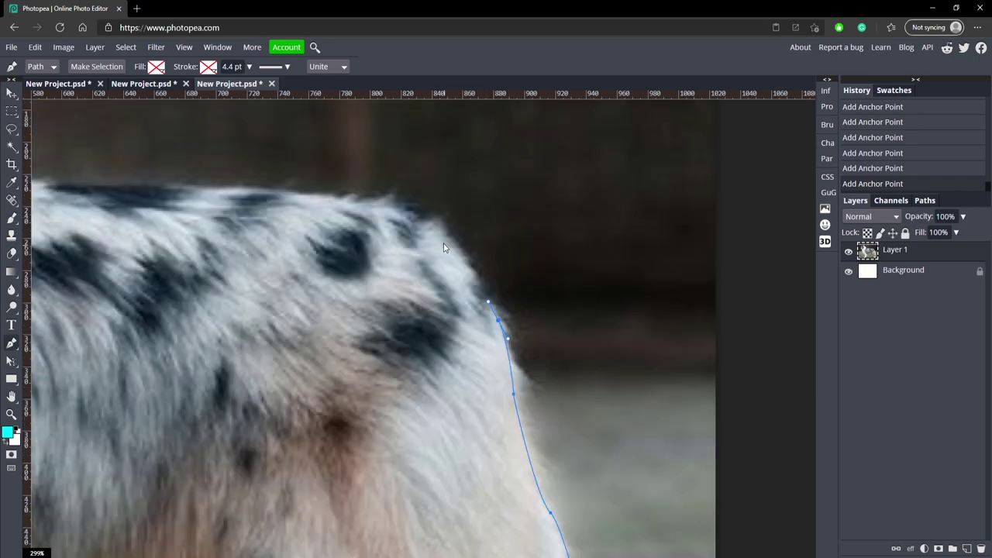
pyautogui.moveTo(436, 233); pyautogui.dragTo(416, 224)
pyautogui.moveTo(283, 191); pyautogui.dragTo(245, 190)
# Trace the top line of the dog's back with curved anchor points up to the base of the neck
pyautogui.click(11, 414)
pyautogui.moveTo(70, 355); pyautogui.dragTo(36, 355)
pyautogui.scroll(5, 272, 232)
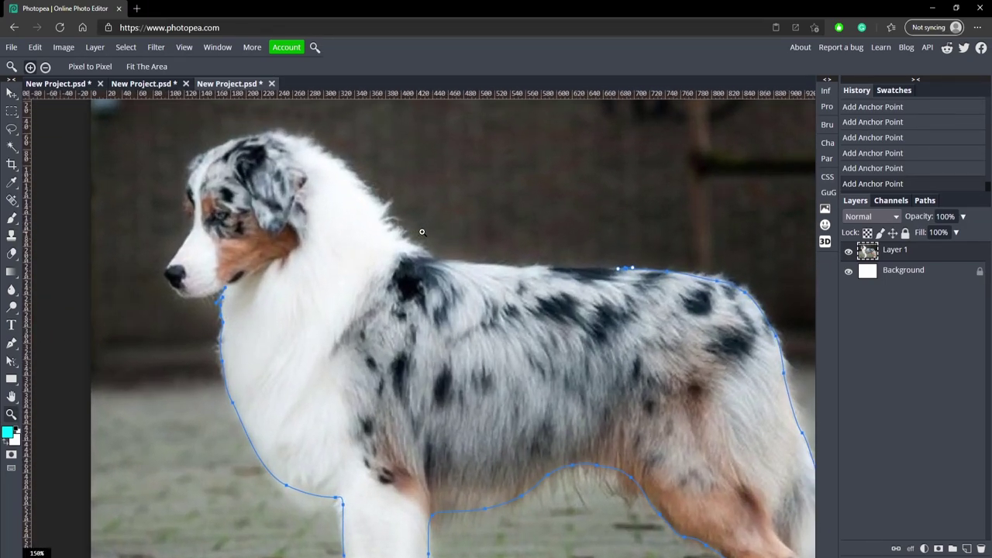
pyautogui.scroll(-3, 434, 232)
pyautogui.scroll(2, 430, 231)
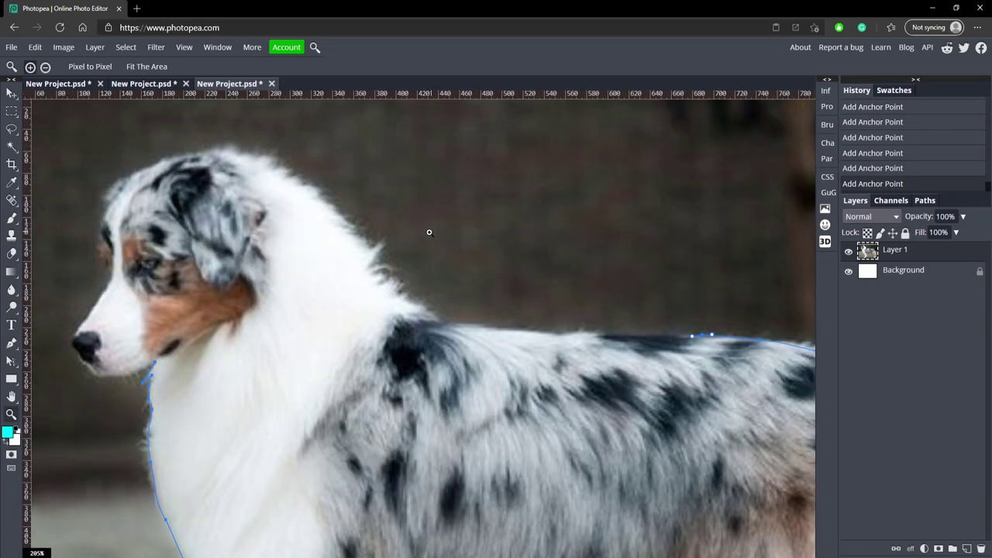
pyautogui.click(11, 343)
pyautogui.moveTo(524, 333); pyautogui.dragTo(414, 308)
pyautogui.moveTo(391, 289); pyautogui.dragTo(381, 282)
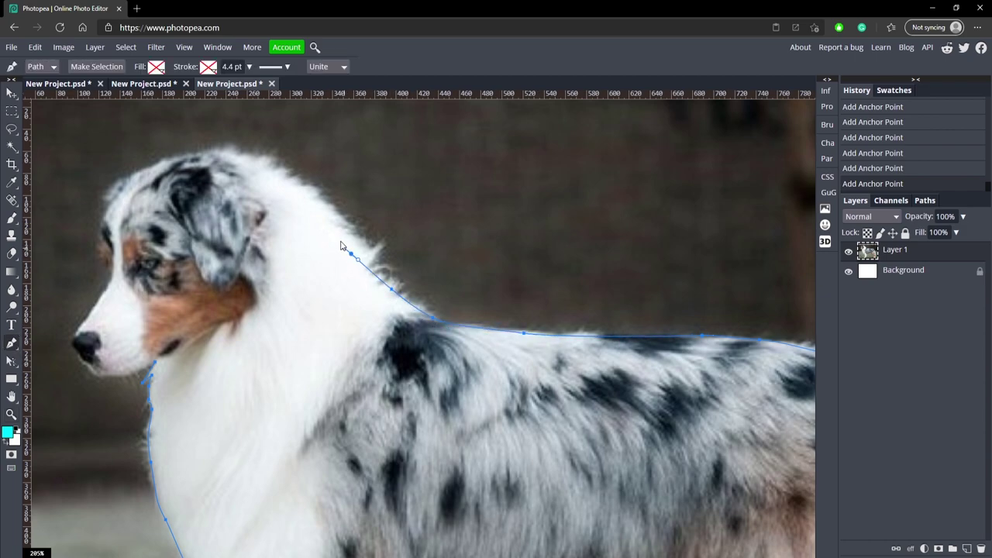
# Continue the path along the back of the neck, over the top of the head and down the forehead
pyautogui.hotkey('ctrl', 'z')
pyautogui.moveTo(330, 208); pyautogui.dragTo(249, 158)
pyautogui.moveTo(217, 151); pyautogui.dragTo(207, 151)
pyautogui.moveTo(118, 178); pyautogui.dragTo(101, 255)
pyautogui.hotkey('ctrl', 'z')
pyautogui.hotkey('ctrl', 'z')
pyautogui.hotkey('ctrl', 'z')
pyautogui.click(108, 258)
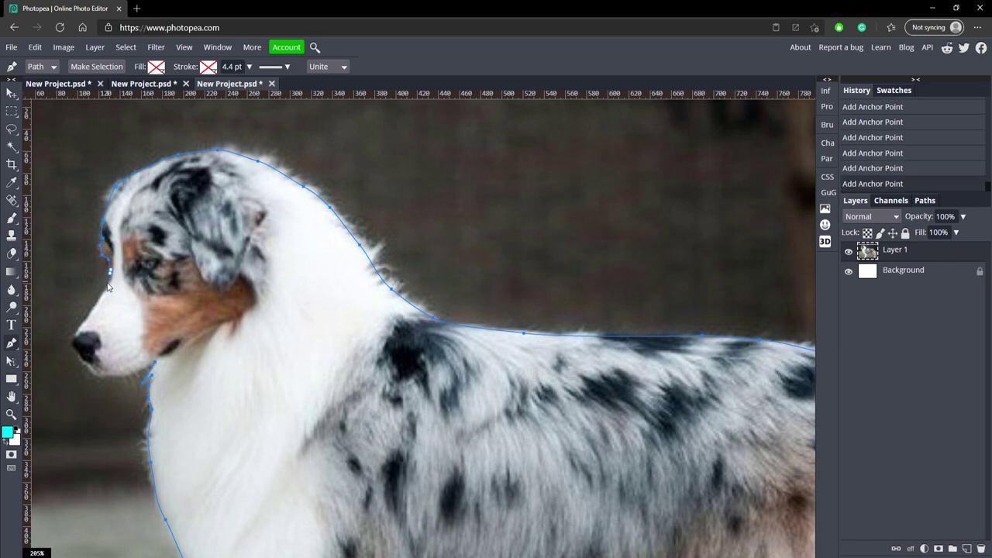
# Trace the muzzle, nose and lower jaw, and close the path at its starting point under the chin
pyautogui.click(102, 297)
pyautogui.click(93, 311)
pyautogui.click(82, 329)
pyautogui.hotkey('ctrl', 'z')
pyautogui.click(75, 334)
pyautogui.moveTo(80, 353); pyautogui.dragTo(84, 365)
pyautogui.click(155, 367)
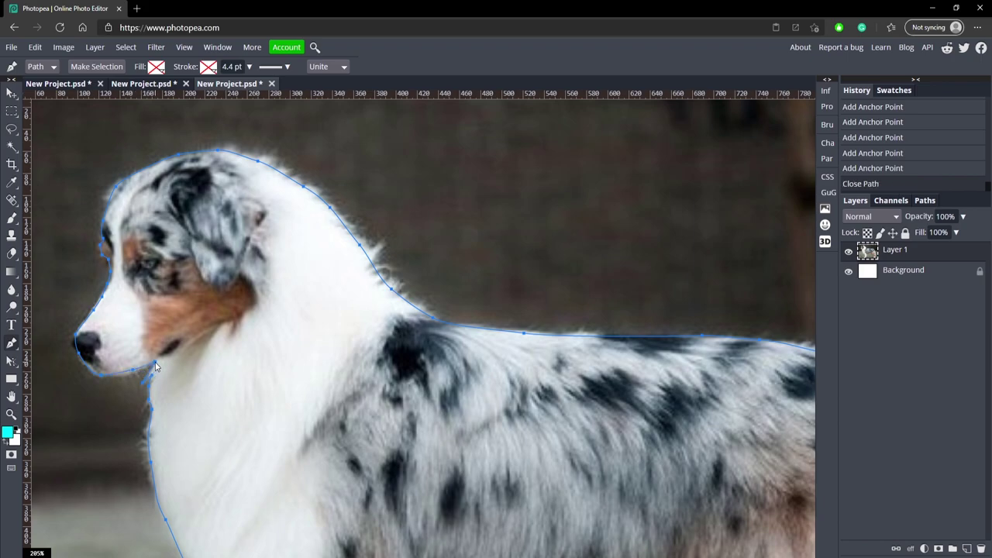
# Convert the closed dog path into a selection with Anti-Alias enabled
pyautogui.scroll(-4, 262, 308)
pyautogui.scroll(2, 240, 343)
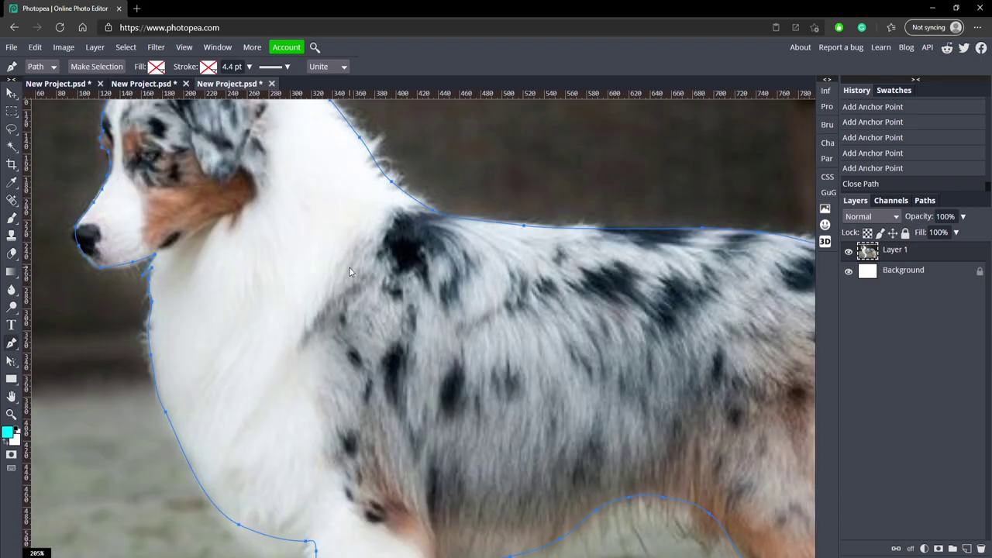
pyautogui.rightClick(391, 308)
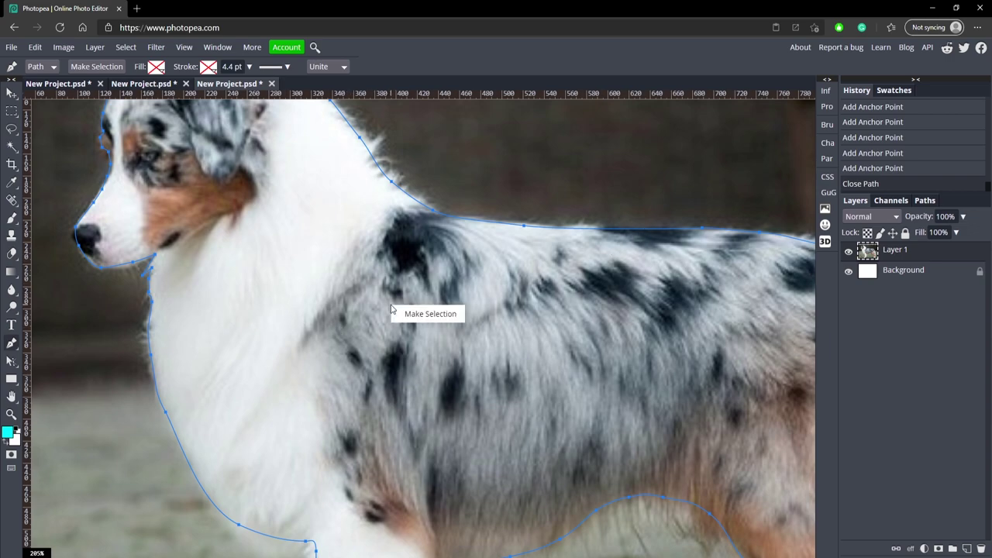
pyautogui.click(428, 315)
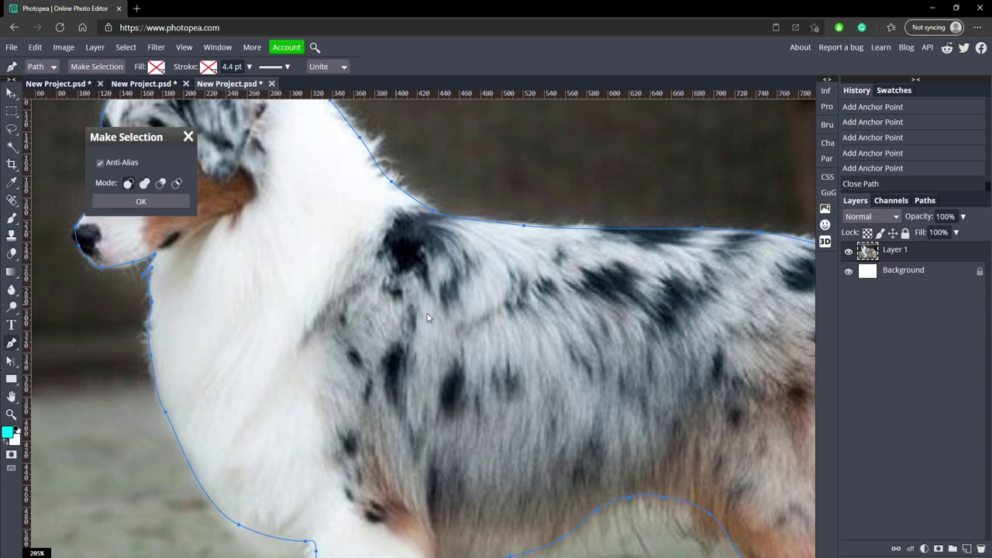
pyautogui.click(139, 203)
# Copy the selected dog to a new layer and hide Layer 1 to isolate the cutout on the white background
pyautogui.click(12, 414)
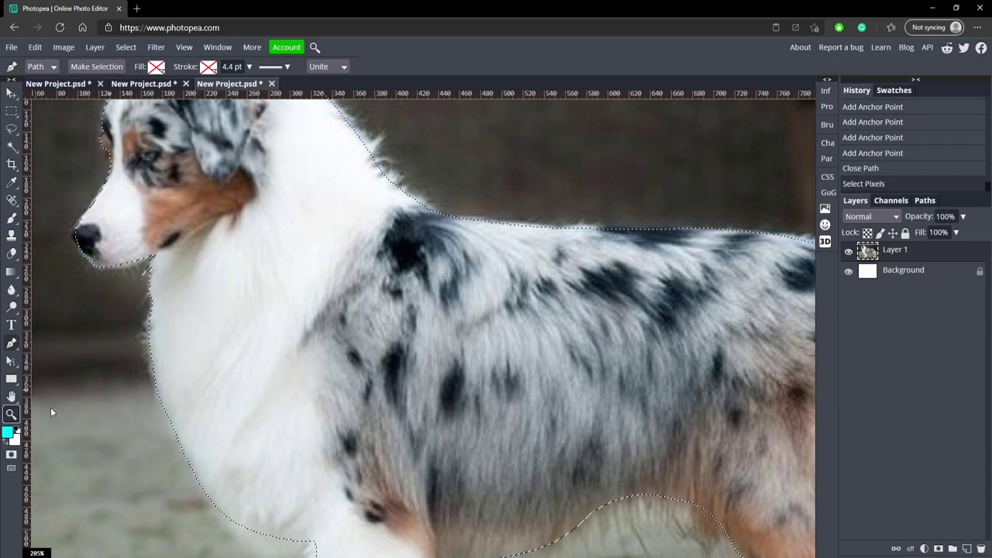
pyautogui.moveTo(190, 369)
pyautogui.mouseDown()
pyautogui.moveTo(173, 362)
pyautogui.moveTo(189, 362)
pyautogui.mouseUp()
pyautogui.scroll(2, 191, 363)
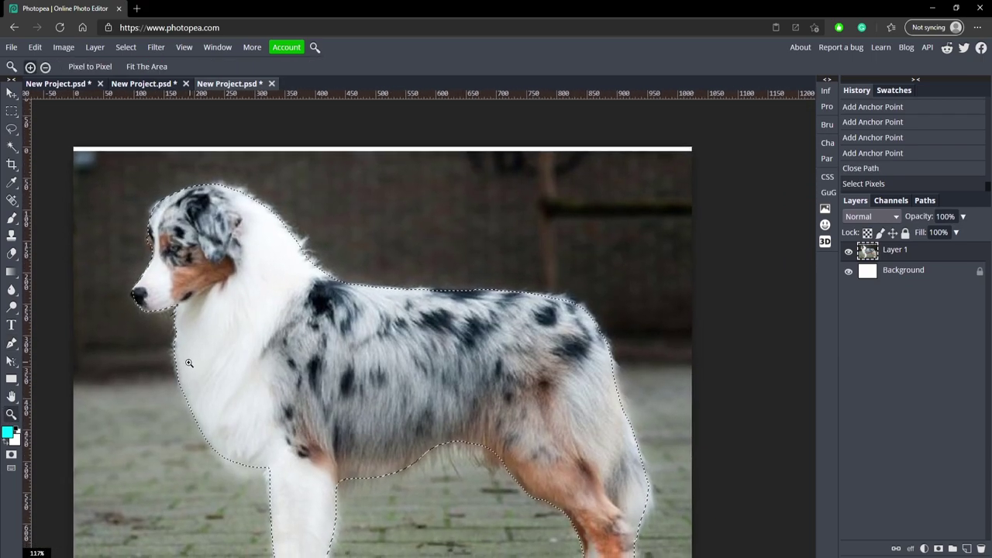
pyautogui.scroll(-2, 195, 363)
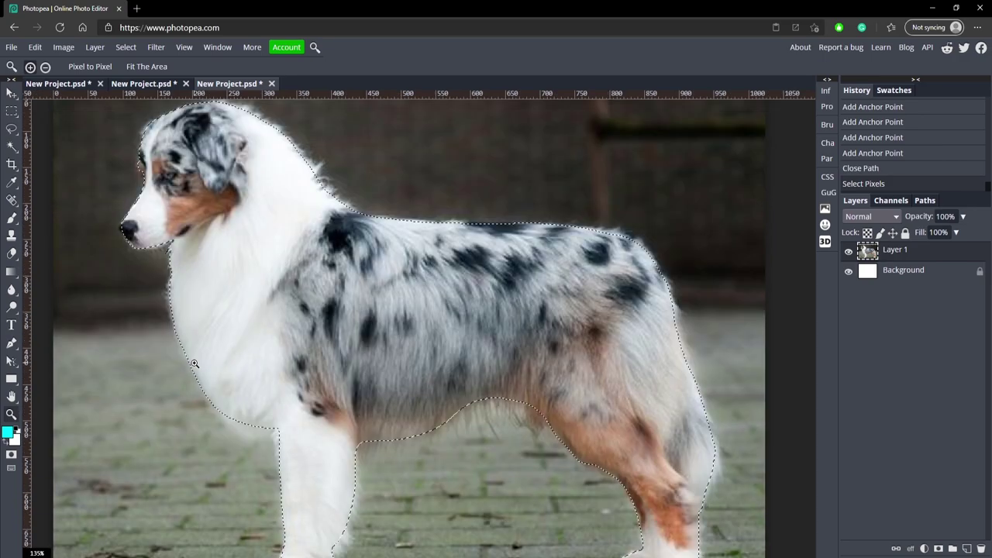
pyautogui.click(10, 344)
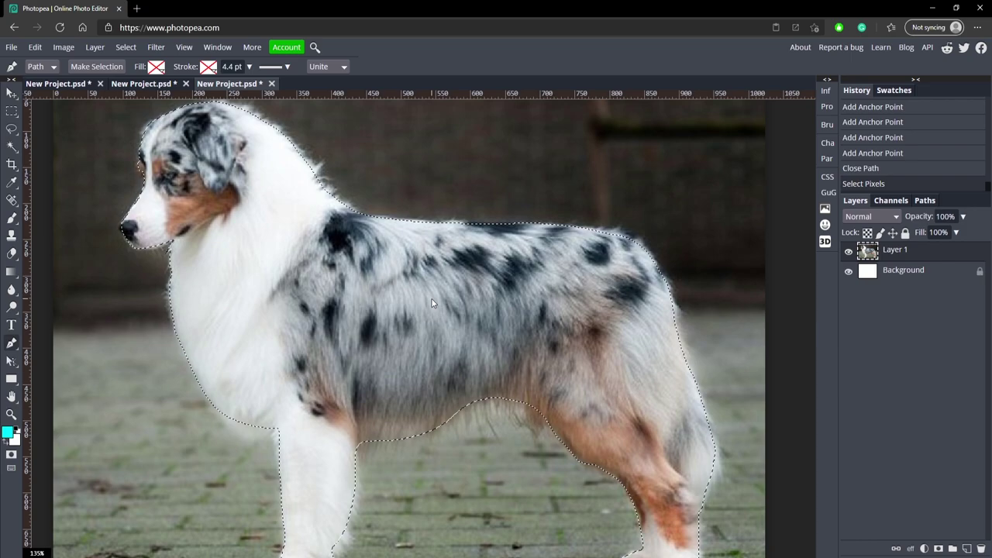
pyautogui.hotkey('ctrl', 'j')
pyautogui.click(848, 271)
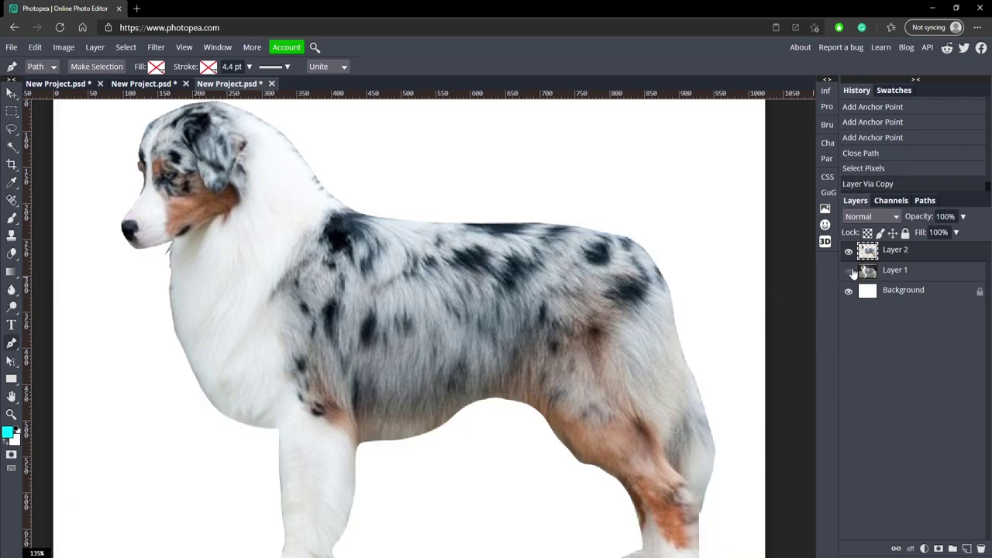
pyautogui.click(849, 272)
pyautogui.click(849, 273)
pyautogui.click(11, 414)
pyautogui.moveTo(153, 365)
pyautogui.mouseDown()
pyautogui.moveTo(129, 365)
pyautogui.moveTo(144, 364)
pyautogui.mouseUp()
pyautogui.moveTo(245, 338); pyautogui.dragTo(249, 337)
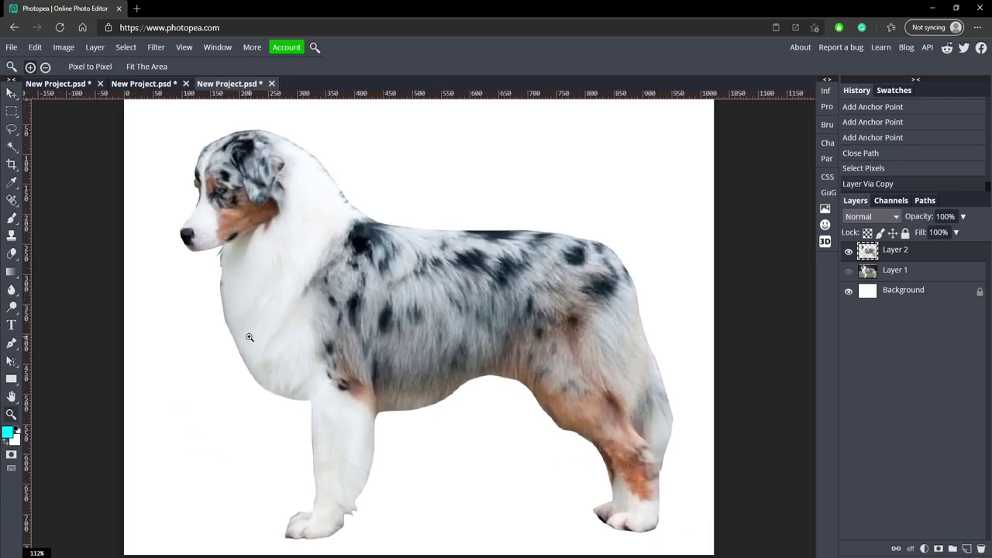
# Try a black 19 px outside Stroke effect on Layer 2, and turn the effect off again
pyautogui.doubleClick(922, 258)
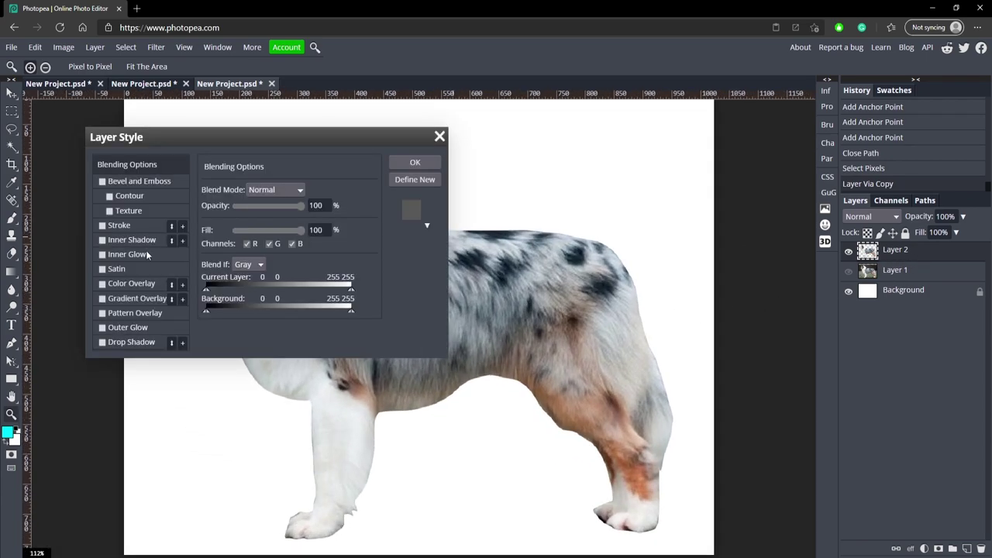
pyautogui.click(116, 226)
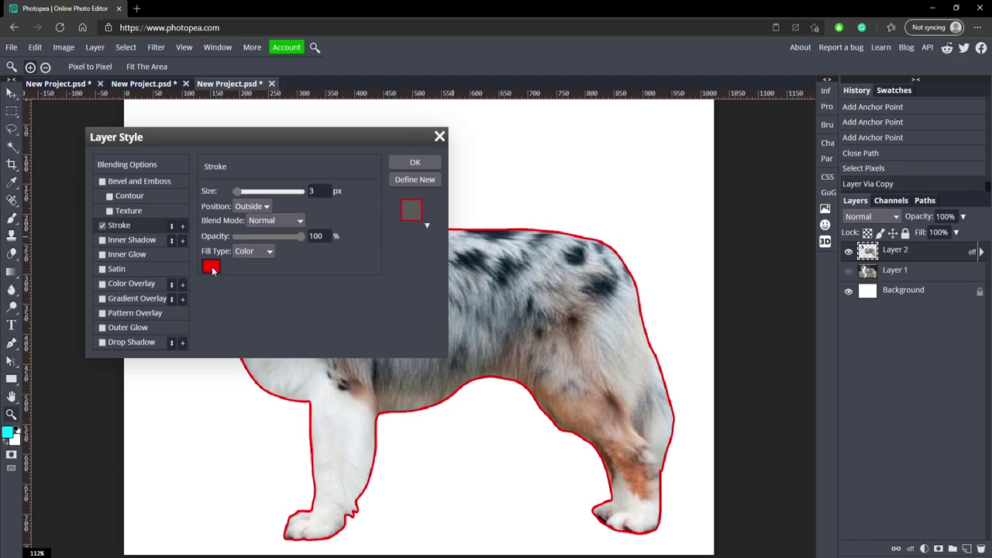
pyautogui.click(213, 268)
pyautogui.moveTo(212, 298); pyautogui.dragTo(175, 448)
pyautogui.click(358, 386)
pyautogui.moveTo(237, 192); pyautogui.dragTo(244, 191)
pyautogui.moveTo(247, 134)
pyautogui.mouseDown()
pyautogui.moveTo(704, 254)
pyautogui.moveTo(670, 234)
pyautogui.mouseUp()
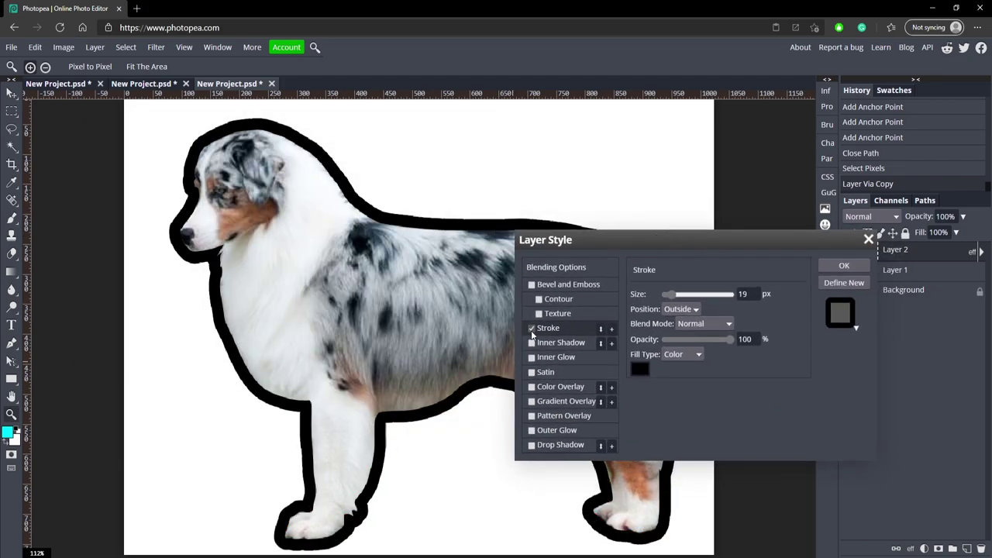
pyautogui.click(531, 329)
pyautogui.click(849, 266)
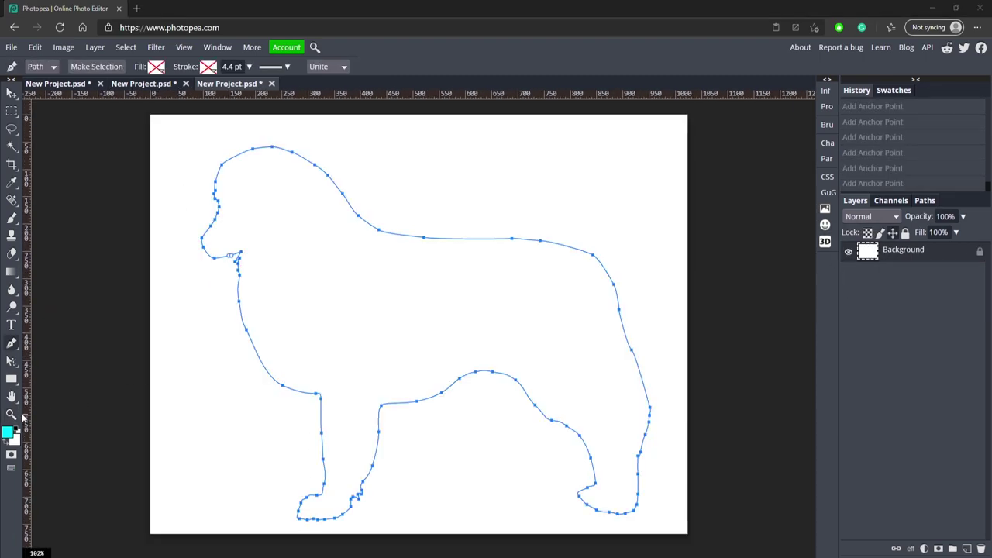
pyautogui.click(12, 415)
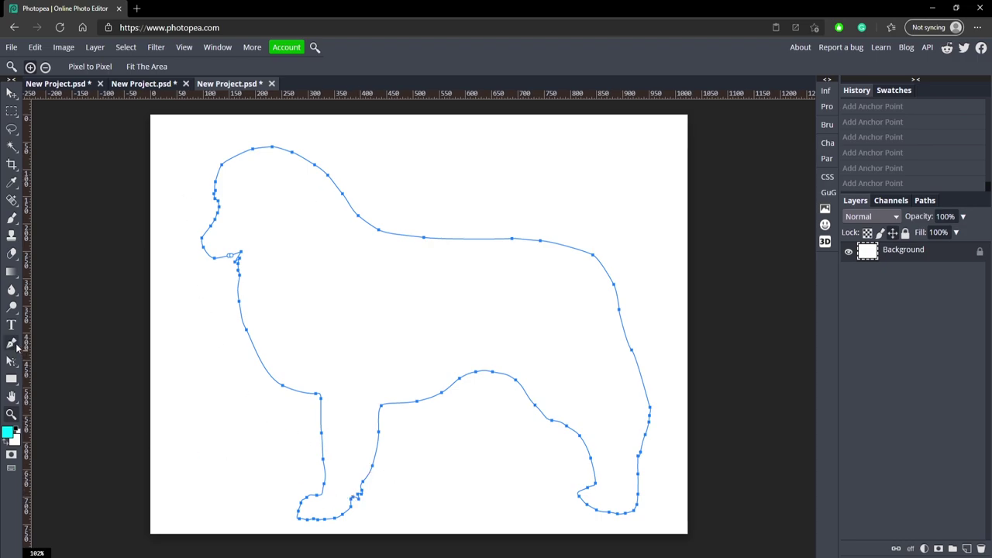
# Try removing the surplus anchor points between the front paw and leg of the dog path with the Pen tool
pyautogui.click(12, 343)
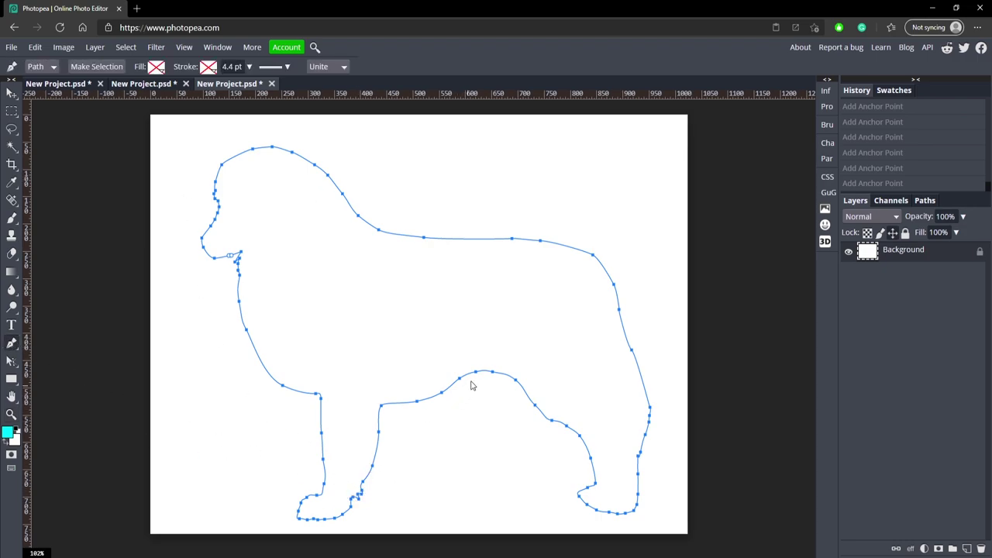
pyautogui.click(358, 500)
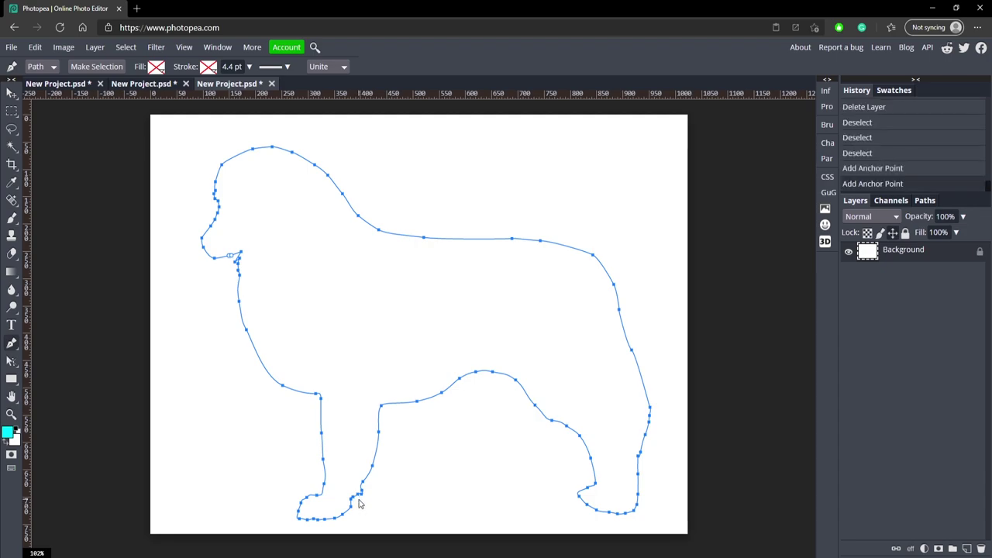
pyautogui.click(360, 498)
pyautogui.click(363, 499)
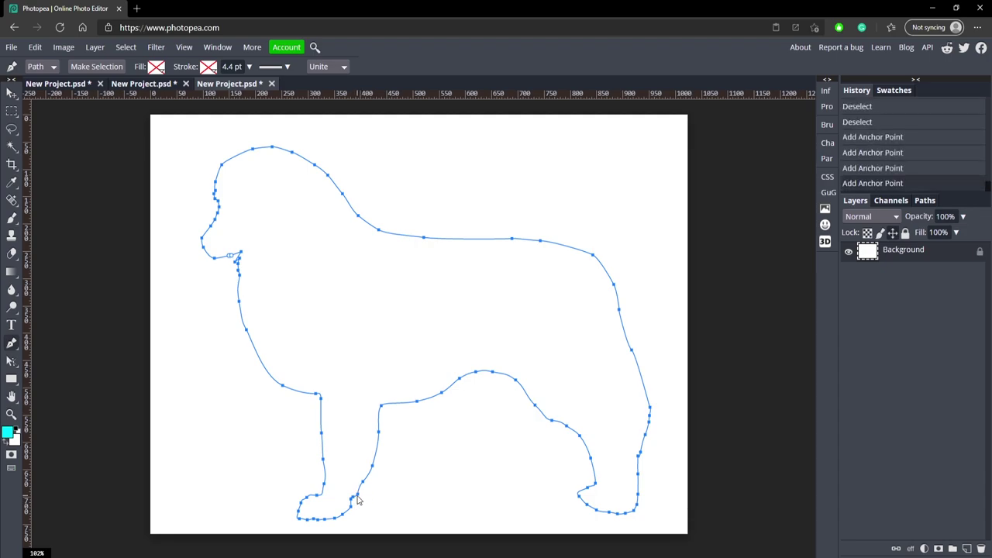
pyautogui.click(358, 501)
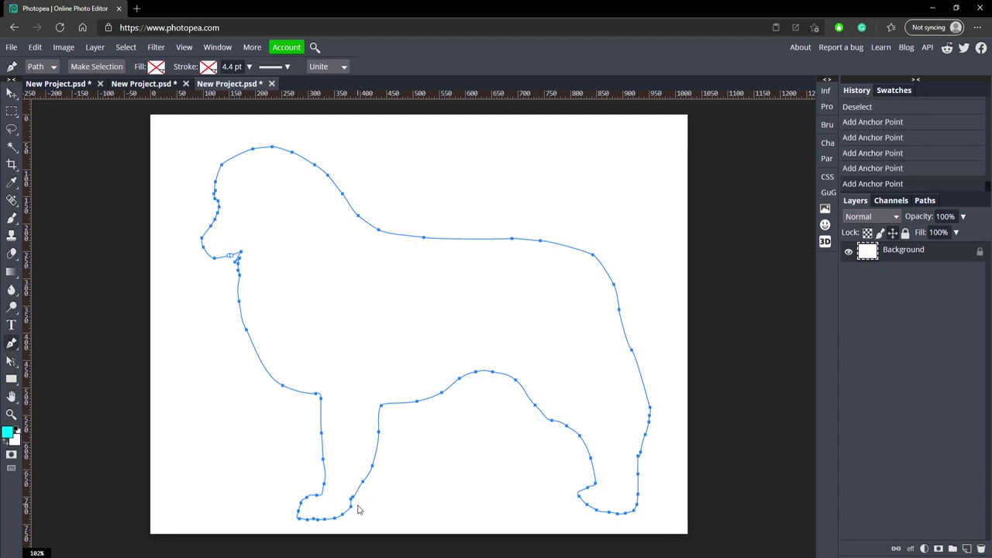
pyautogui.click(323, 404)
pyautogui.hotkey('ctrl', 'z')
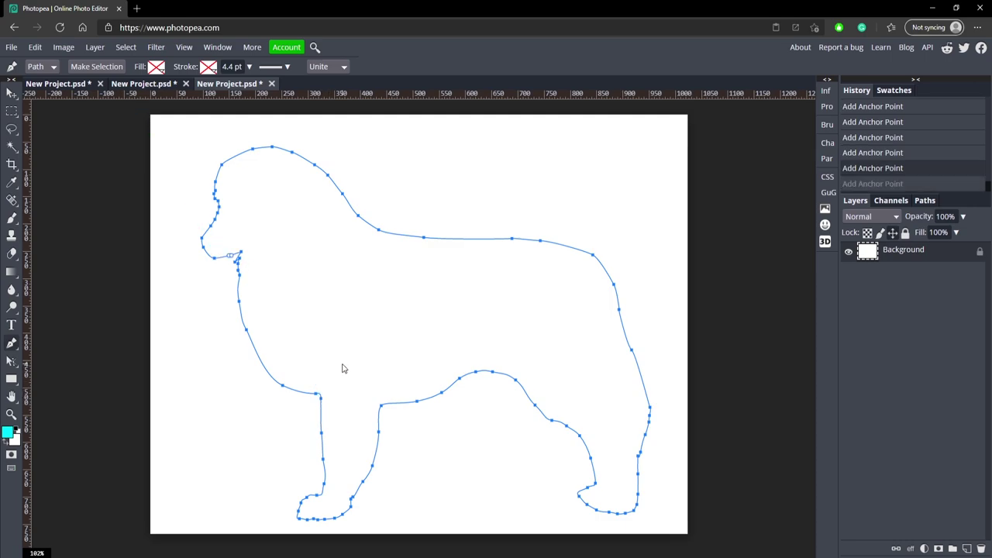
# Try removing the surplus anchor points from the dog path under the chin, and undo the last point edit
pyautogui.click(241, 252)
pyautogui.click(240, 258)
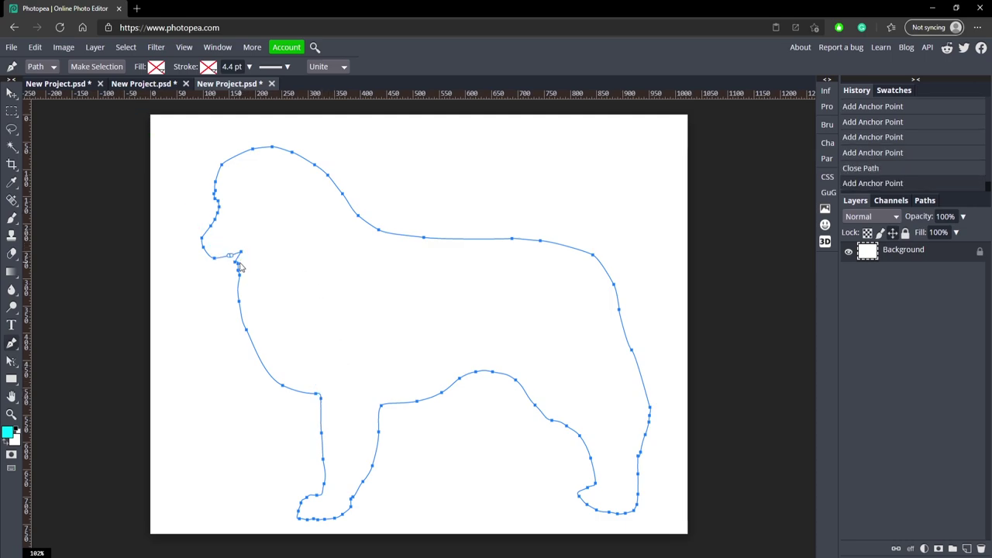
pyautogui.click(239, 263)
pyautogui.click(239, 270)
pyautogui.hotkey('ctrl', 'z')
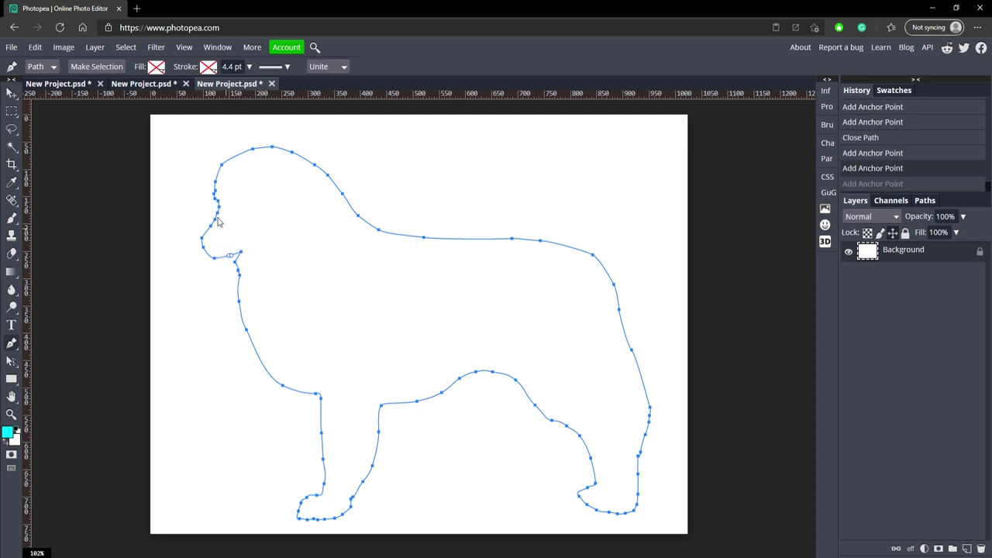
# Try removing the anchor points along the front edge of the hind paw
pyautogui.click(593, 490)
pyautogui.click(584, 496)
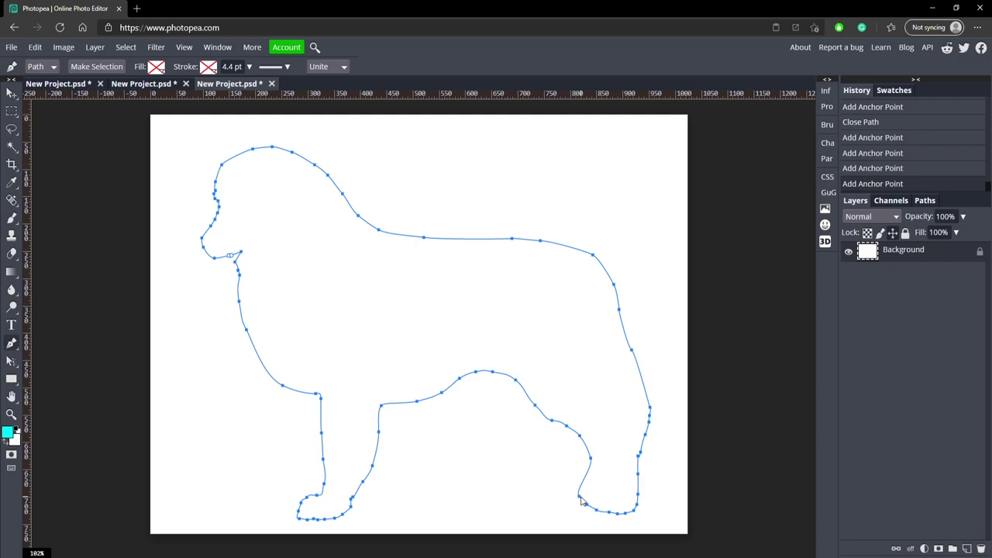
pyautogui.click(580, 500)
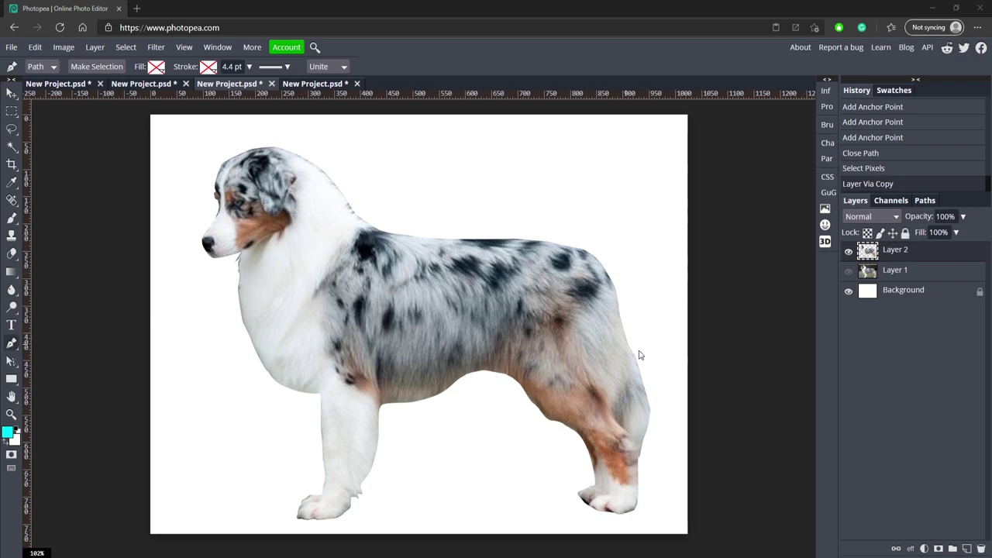
# Draw a small closed path around the background gap between the dog's hind leg and tail
pyautogui.click(612, 406)
pyautogui.click(616, 428)
pyautogui.click(633, 446)
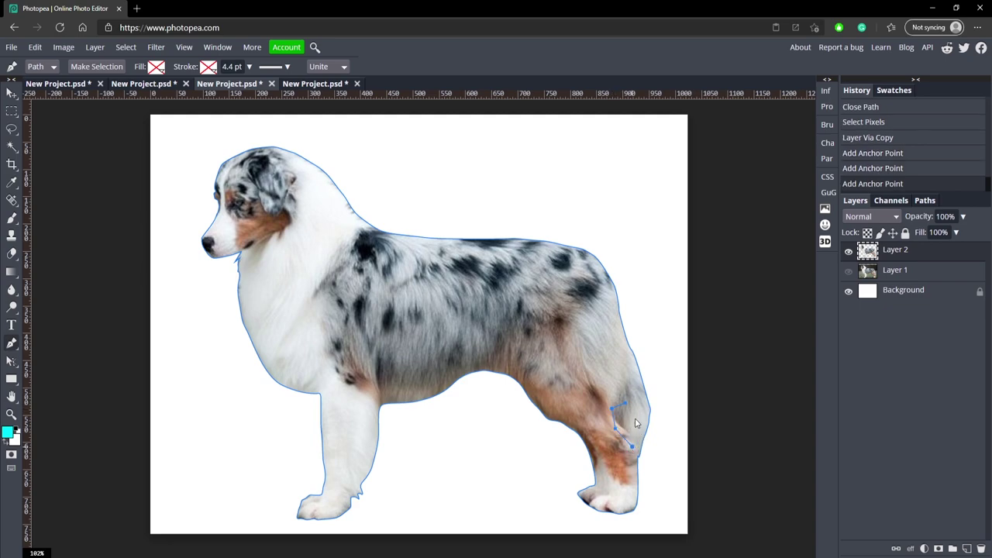
pyautogui.click(625, 403)
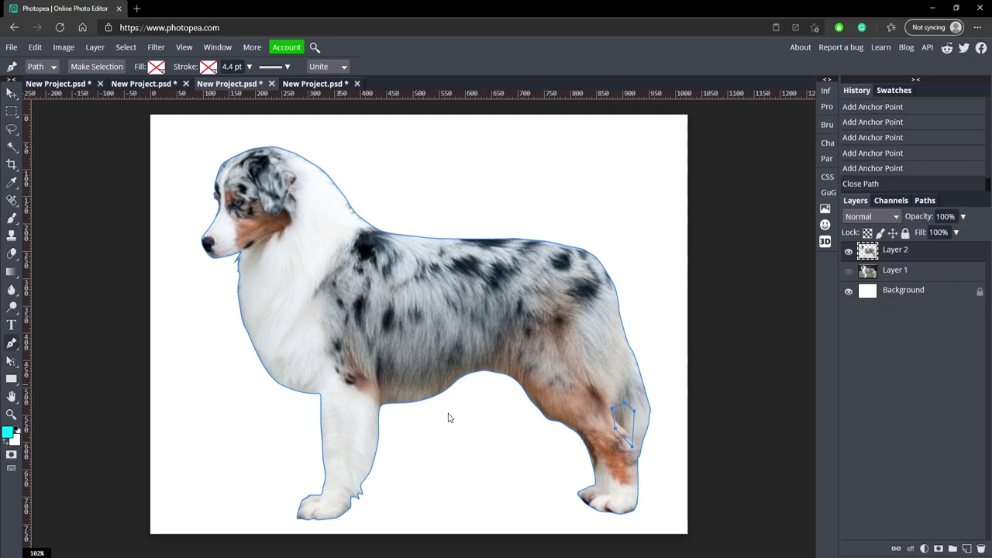
# Try clearing an Anti-Alias selection made from the work path, and undo the clear, the selection and the path closing
pyautogui.rightClick(628, 424)
pyautogui.click(655, 428)
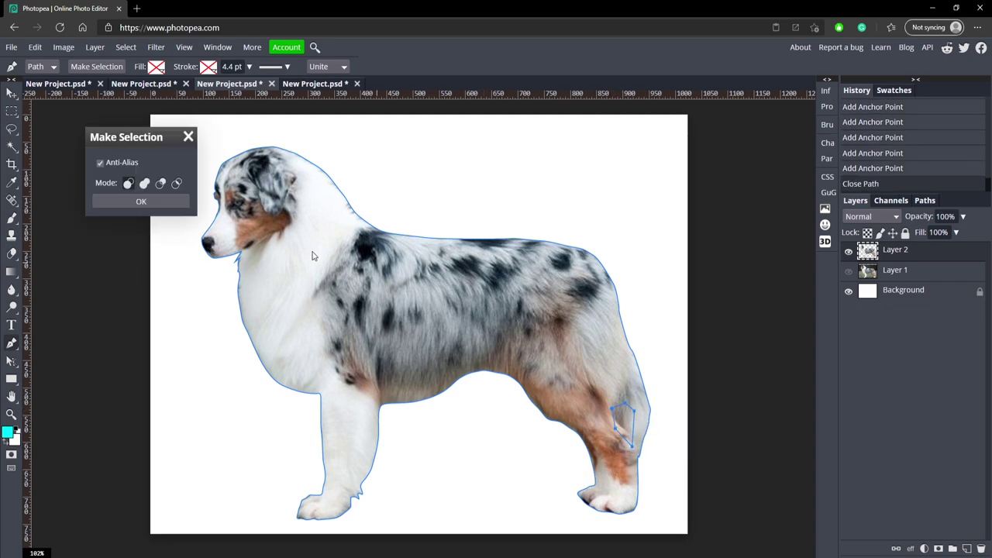
pyautogui.click(134, 202)
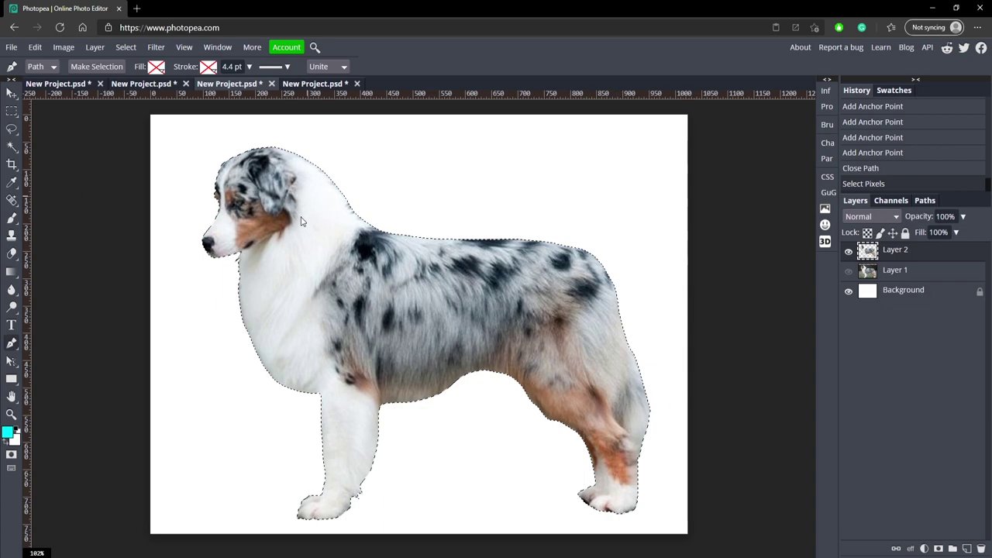
pyautogui.press('Delete')
pyautogui.hotkey('ctrl', 'z')
pyautogui.hotkey('ctrl', 'z')
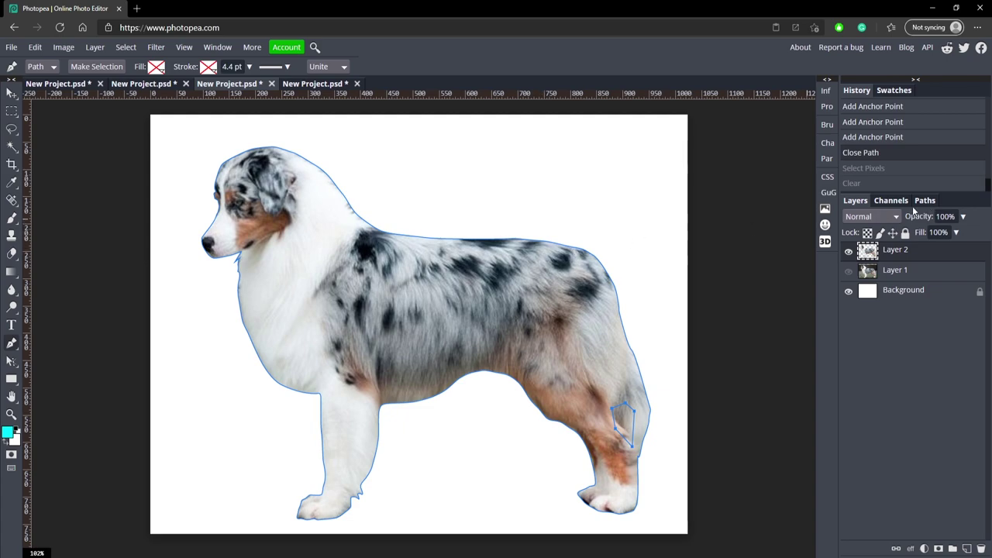
pyautogui.hotkey('ctrl', 'z')
# Delete the existing Work Path so the old dog outline is discarded
pyautogui.click(215, 48)
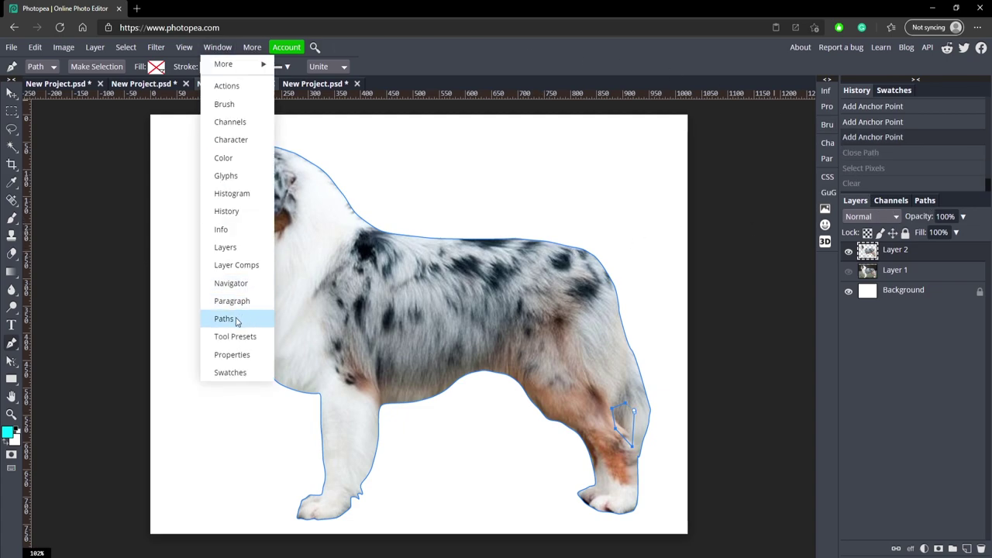
pyautogui.click(927, 206)
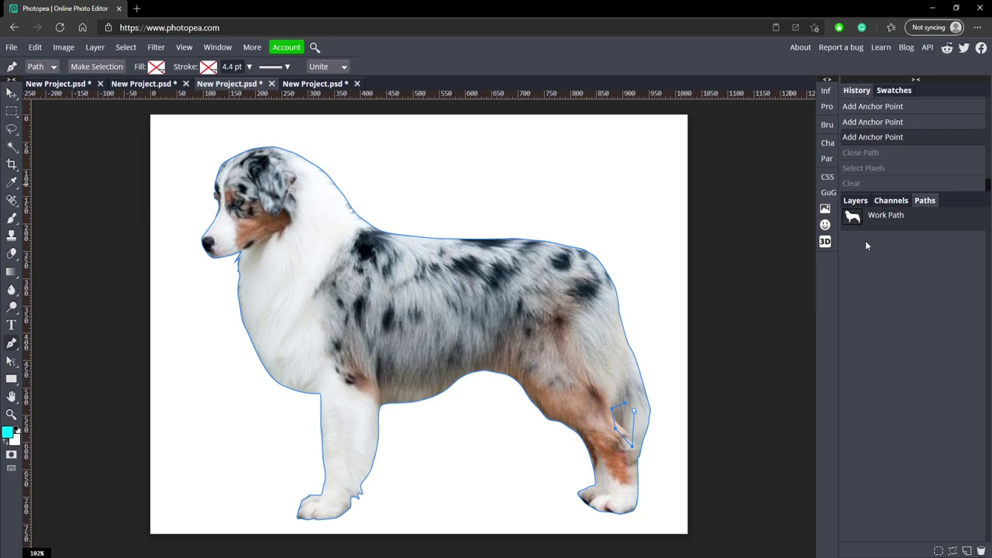
pyautogui.click(981, 550)
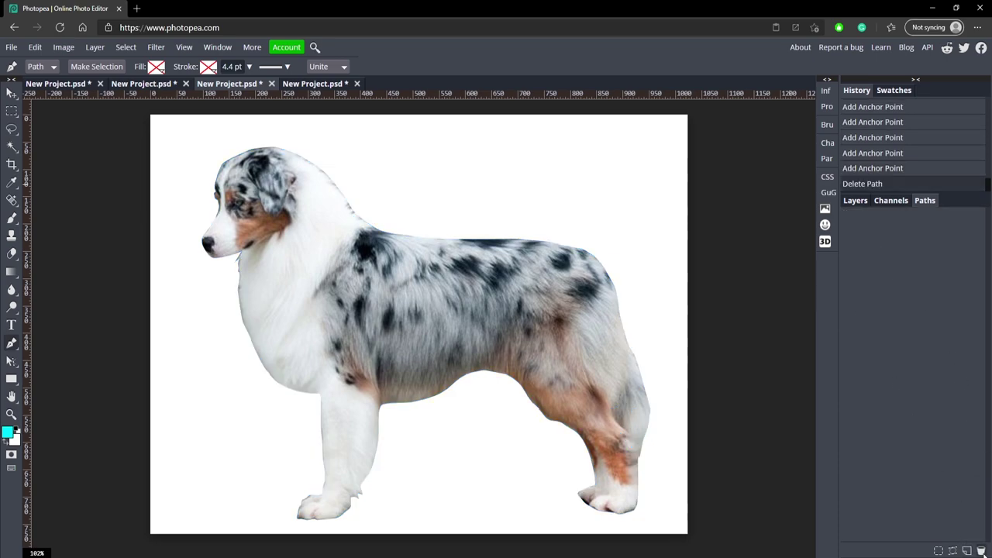
# Draw a new closed path around the background gap between the dog's hind leg and tail
pyautogui.click(614, 394)
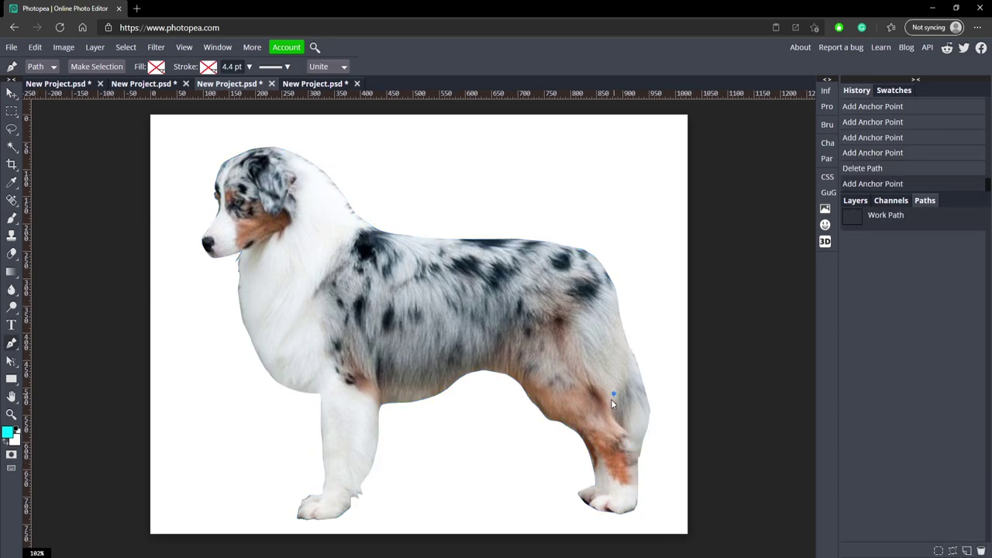
pyautogui.click(611, 411)
pyautogui.click(622, 430)
pyautogui.click(632, 440)
pyautogui.click(622, 395)
pyautogui.click(615, 394)
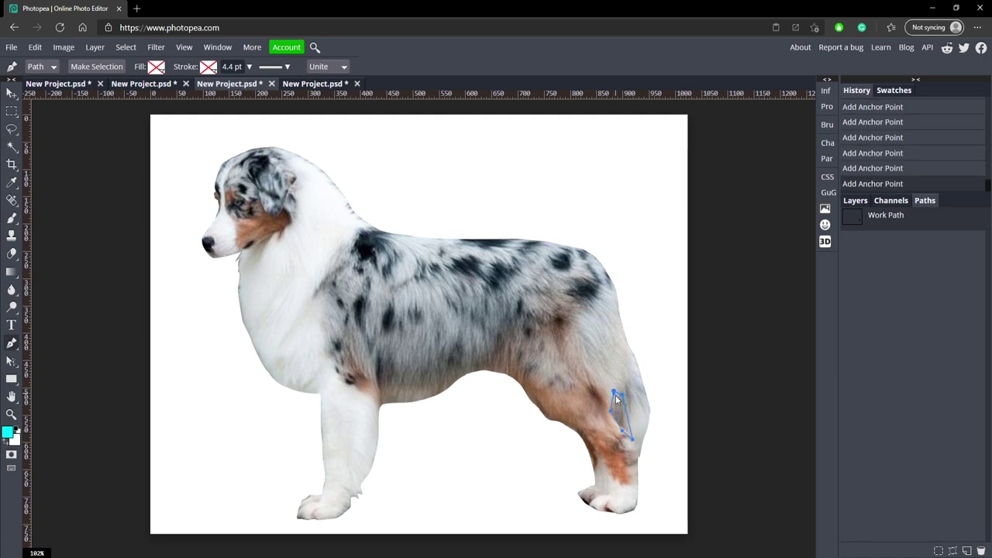
# Convert the gap path into a selection and clear it from the dog cutout, leaving nothing selected
pyautogui.rightClick(620, 400)
pyautogui.click(663, 413)
pyautogui.click(118, 202)
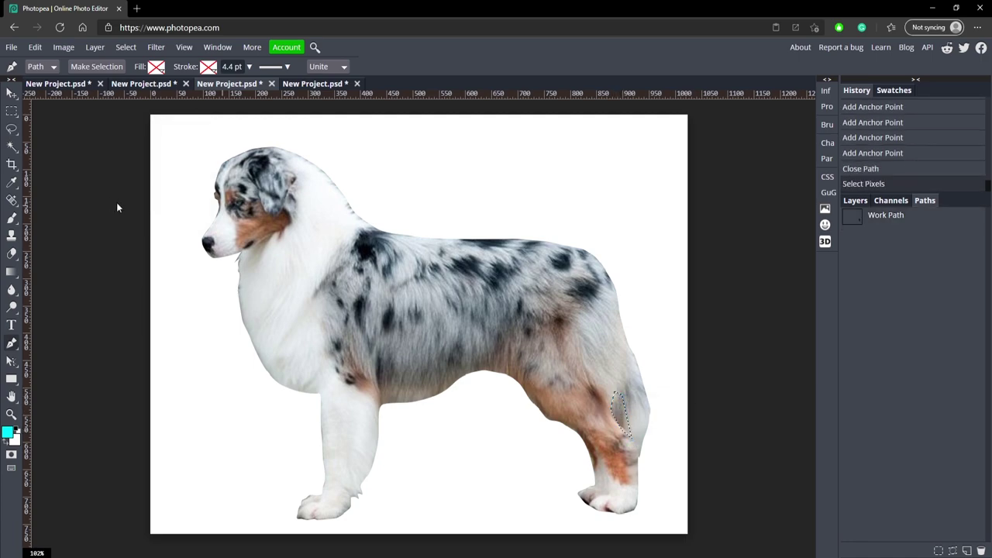
pyautogui.press('Delete')
pyautogui.hotkey('ctrl', 'd')
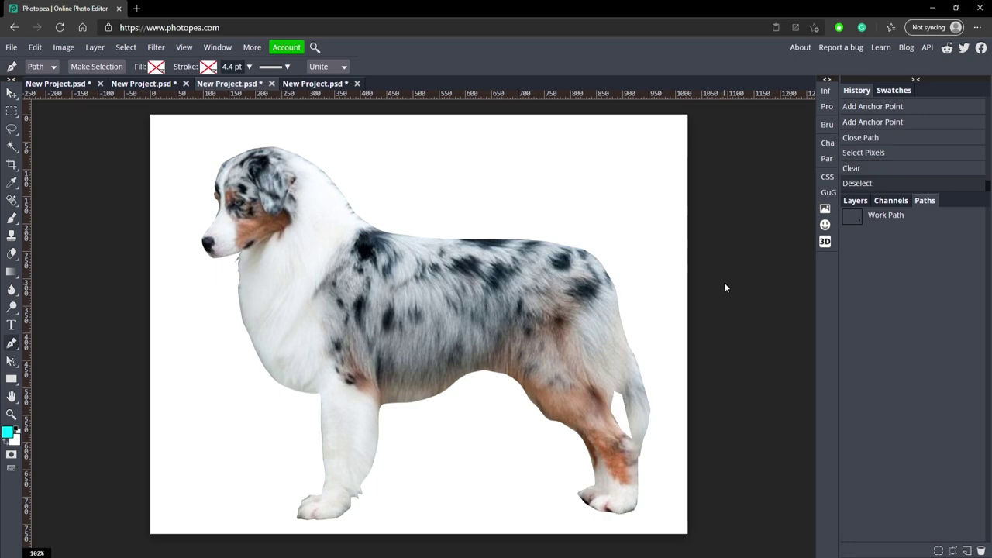
# Switch to the document with the man in the blue coat and undo the stray anchor points on it
pyautogui.hotkey('ctrl', 'z')
pyautogui.hotkey('ctrl', 'z')
pyautogui.hotkey('ctrl', 'z')
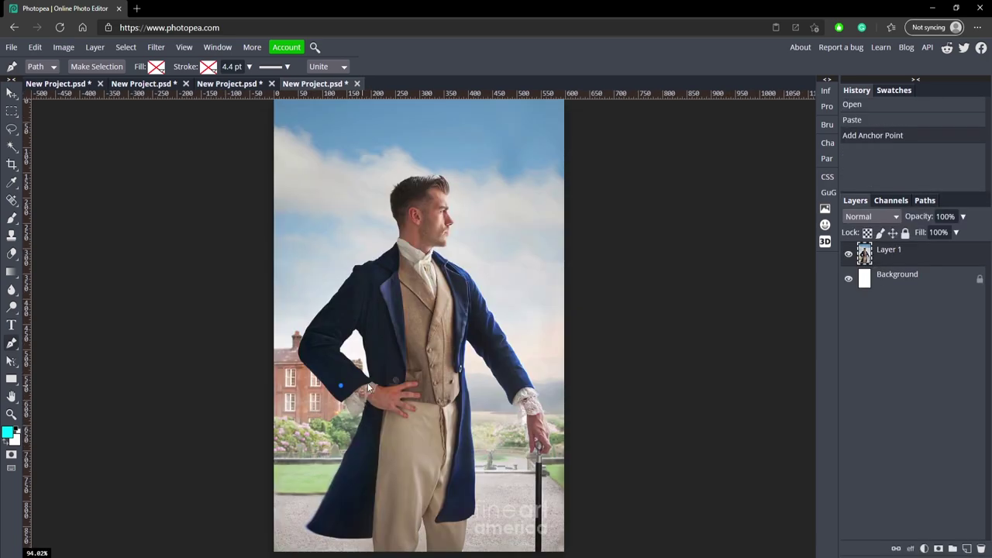
pyautogui.hotkey('ctrl', 'z')
pyautogui.hotkey('ctrl', 'z')
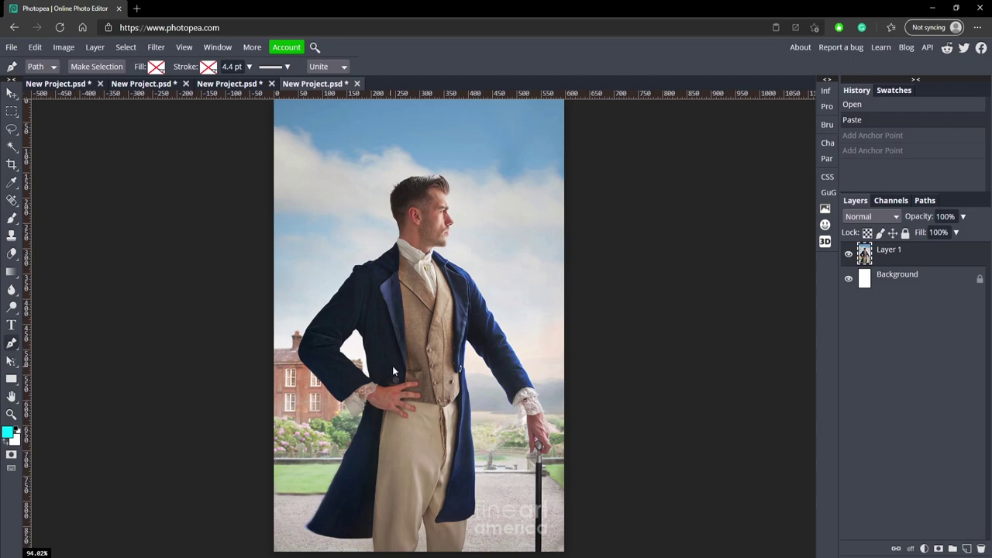
# Set the Pen tool to Path mode for tracing the man, starting from the coat's lower hem
pyautogui.click(11, 414)
pyautogui.click(352, 363)
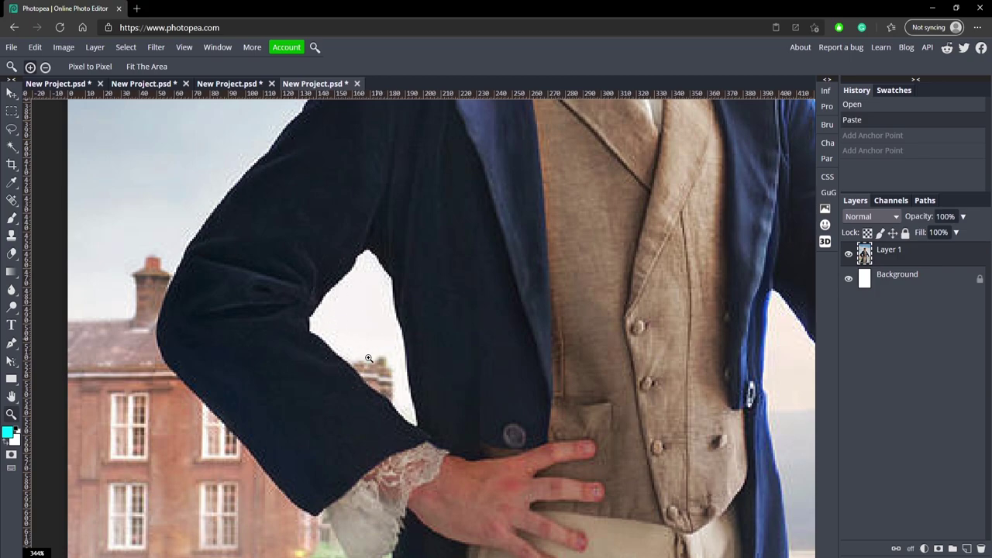
pyautogui.scroll(-8, 520, 392)
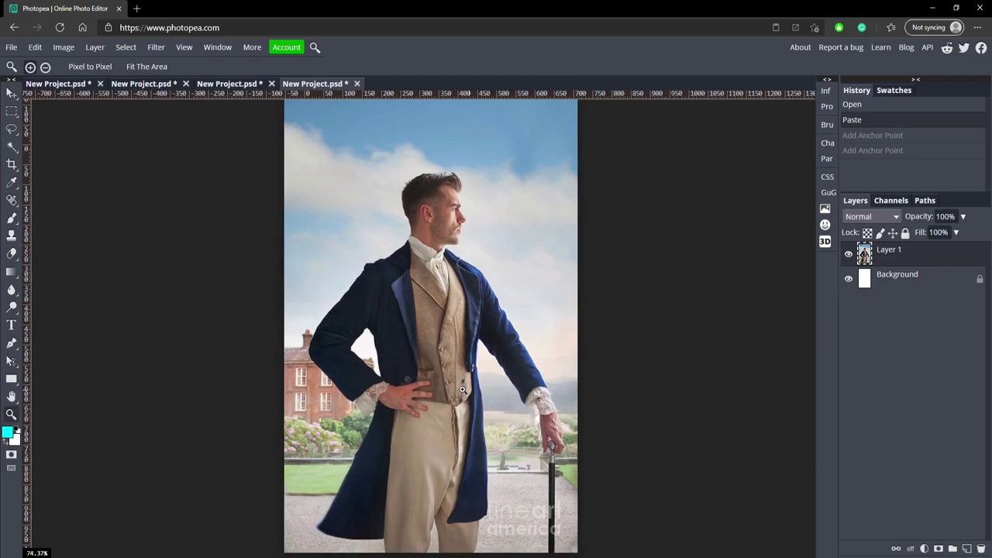
pyautogui.scroll(3, 364, 472)
pyautogui.scroll(3, 384, 457)
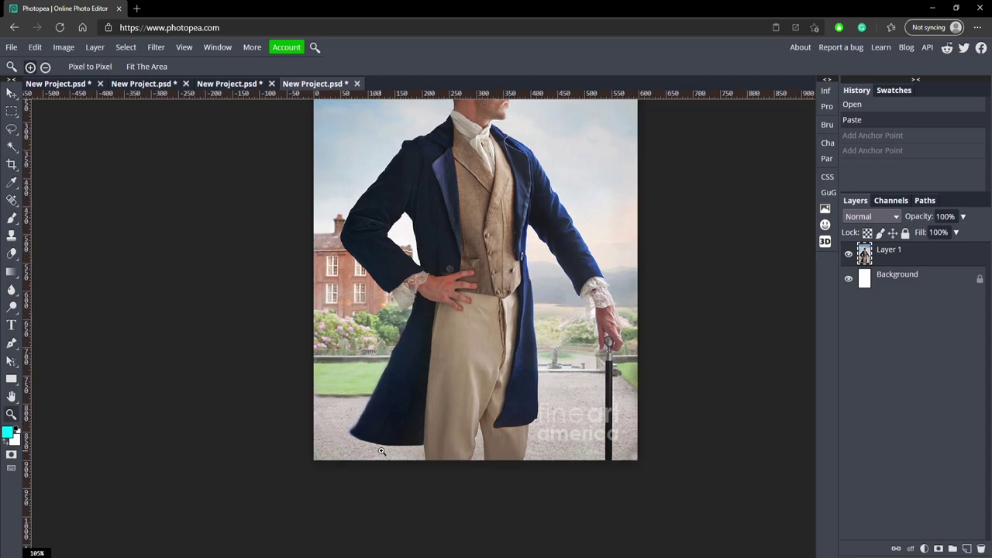
pyautogui.scroll(2, 407, 442)
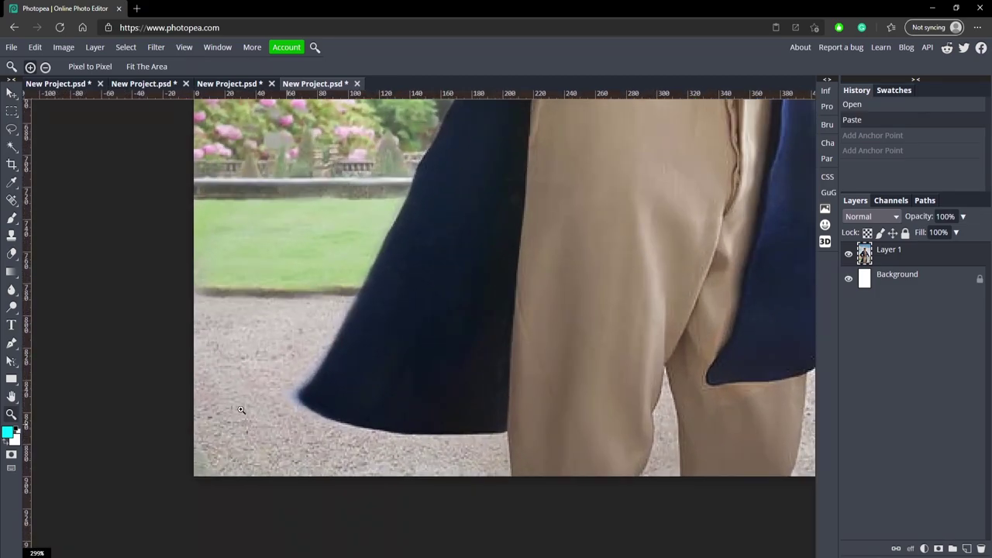
pyautogui.click(12, 343)
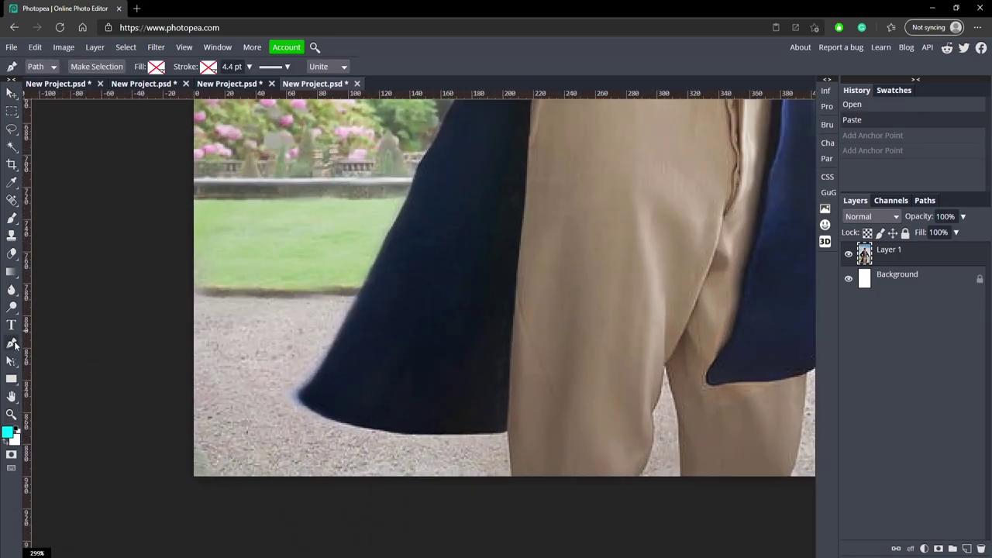
pyautogui.click(155, 67)
pyautogui.click(208, 66)
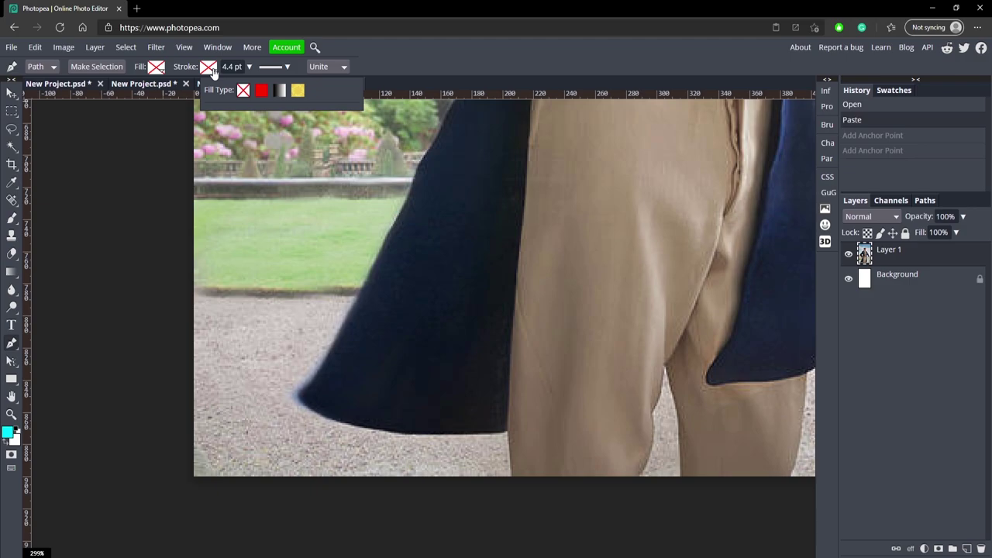
pyautogui.click(52, 69)
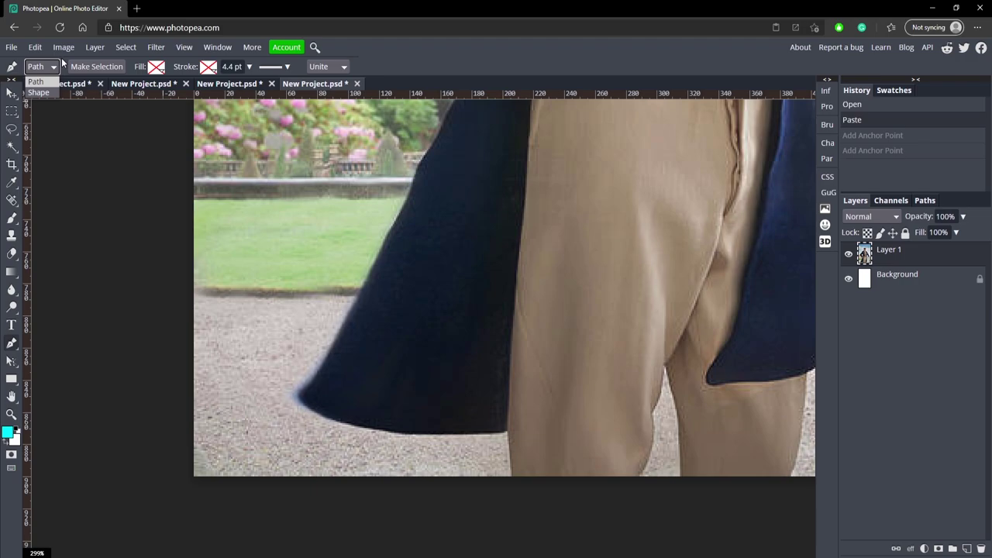
pyautogui.click(45, 81)
# Start a path at the image's bottom edge beside the trousers and trace the coat hem to its outer corner
pyautogui.click(513, 479)
pyautogui.click(507, 431)
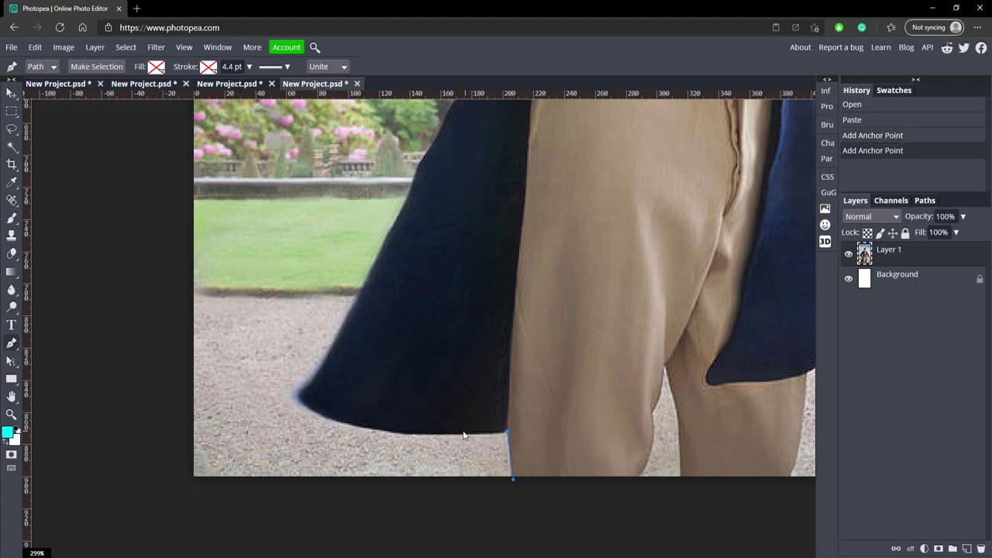
pyautogui.moveTo(449, 432); pyautogui.dragTo(297, 407)
pyautogui.hotkey('ctrl', 'z')
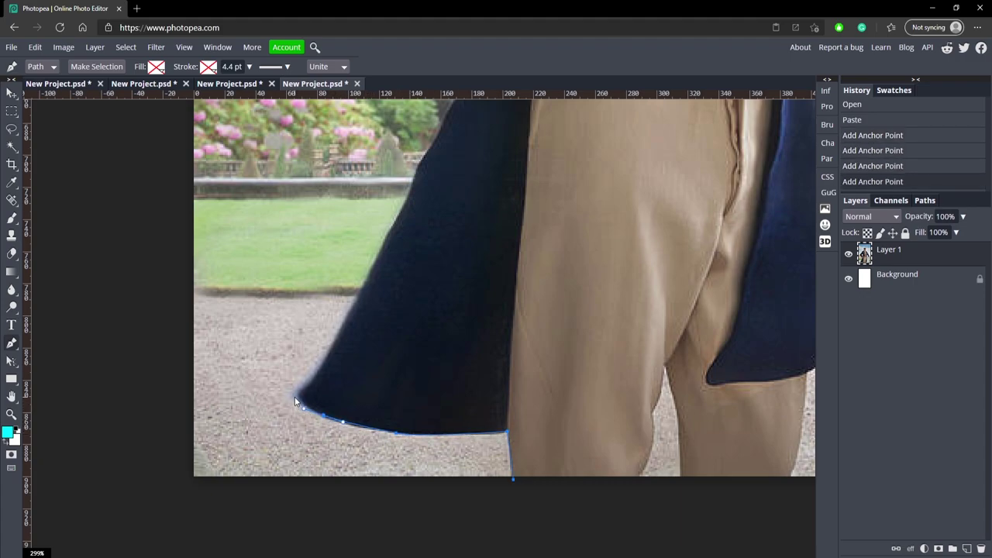
pyautogui.click(294, 398)
# Trace the outer edge of the coat tail upward from the hem corner past the lawn
pyautogui.moveTo(317, 370); pyautogui.dragTo(331, 351)
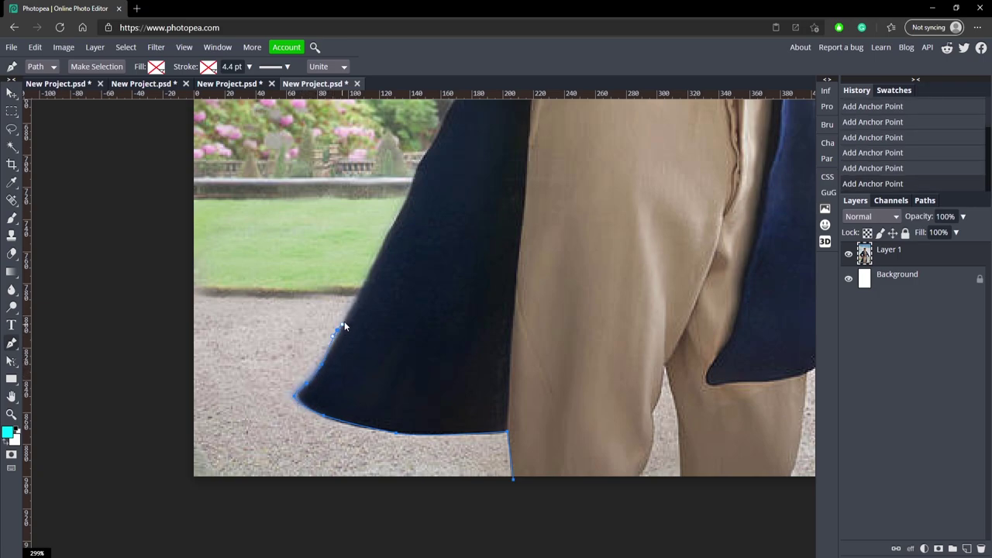
pyautogui.moveTo(356, 301); pyautogui.dragTo(365, 277)
pyautogui.hotkey('ctrl', 'z')
pyautogui.moveTo(388, 228); pyautogui.dragTo(401, 215)
pyautogui.click(417, 170)
# Continue the path from the top of the coat tail around the lace cuff to the sleeve's lower corner
pyautogui.scroll(3, 434, 186)
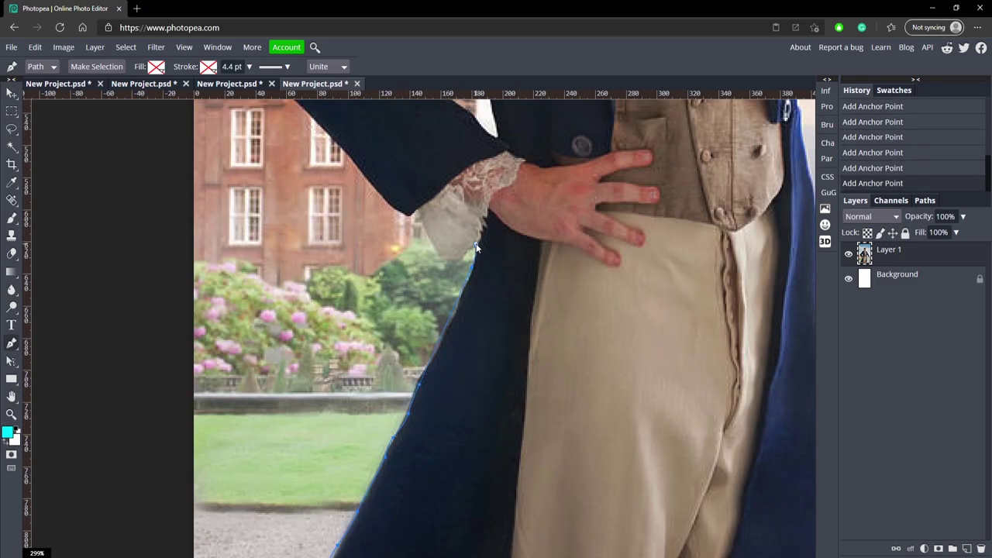
pyautogui.click(477, 247)
pyautogui.moveTo(461, 253); pyautogui.dragTo(458, 255)
pyautogui.click(441, 258)
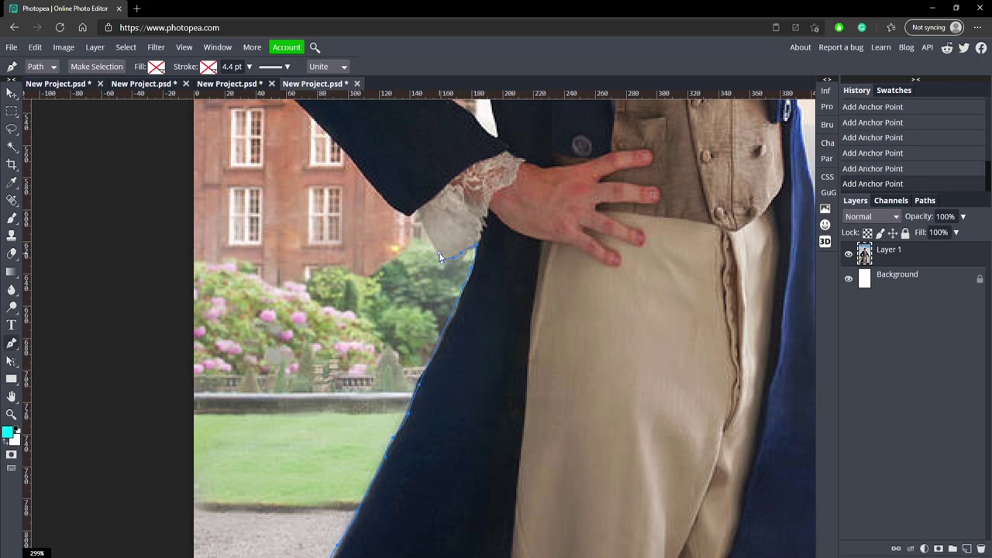
pyautogui.click(434, 245)
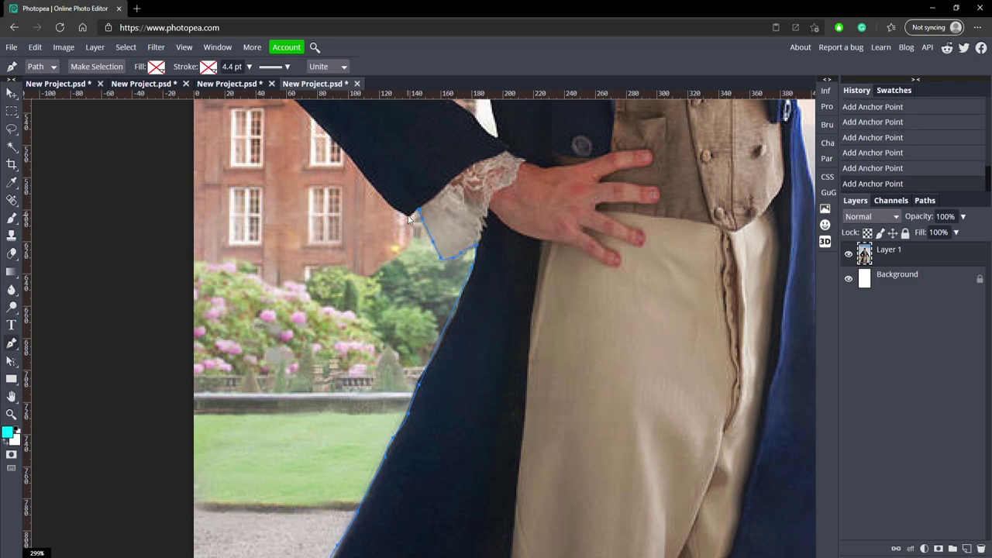
pyautogui.click(410, 219)
# Trace the underside of the bent sleeve from the cuff toward the elbow, undoing the misplaced anchor point
pyautogui.scroll(2, 396, 233)
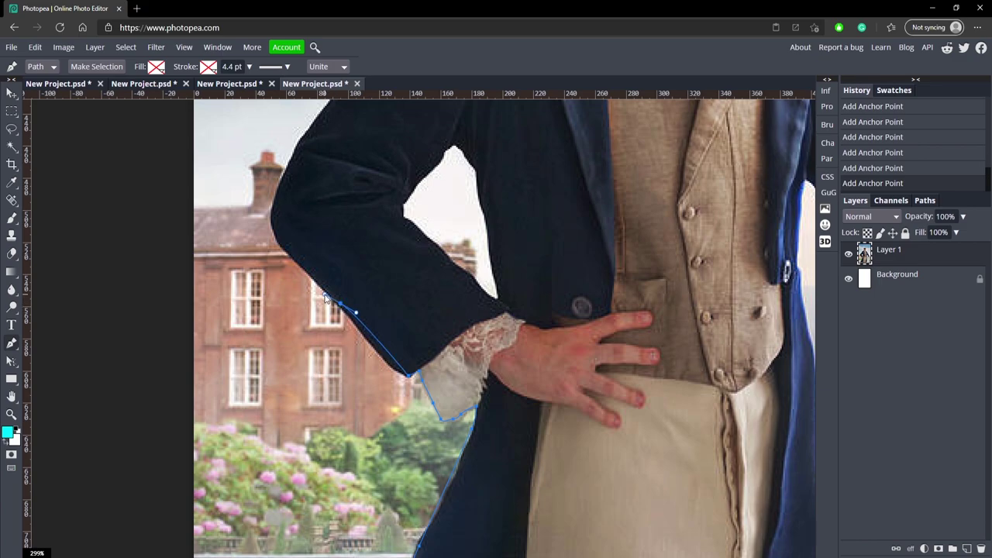
pyautogui.hotkey('ctrl', 'z')
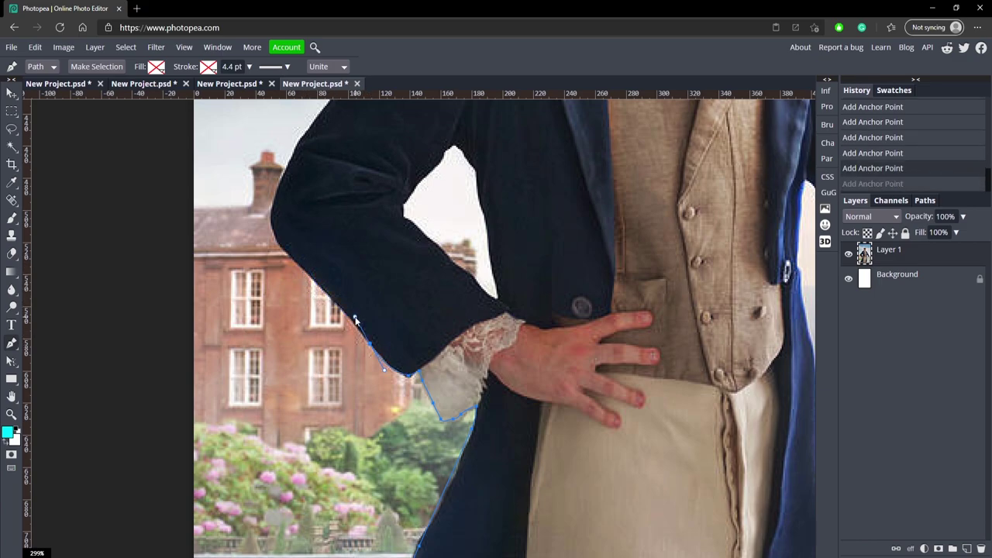
pyautogui.click(351, 318)
pyautogui.click(336, 304)
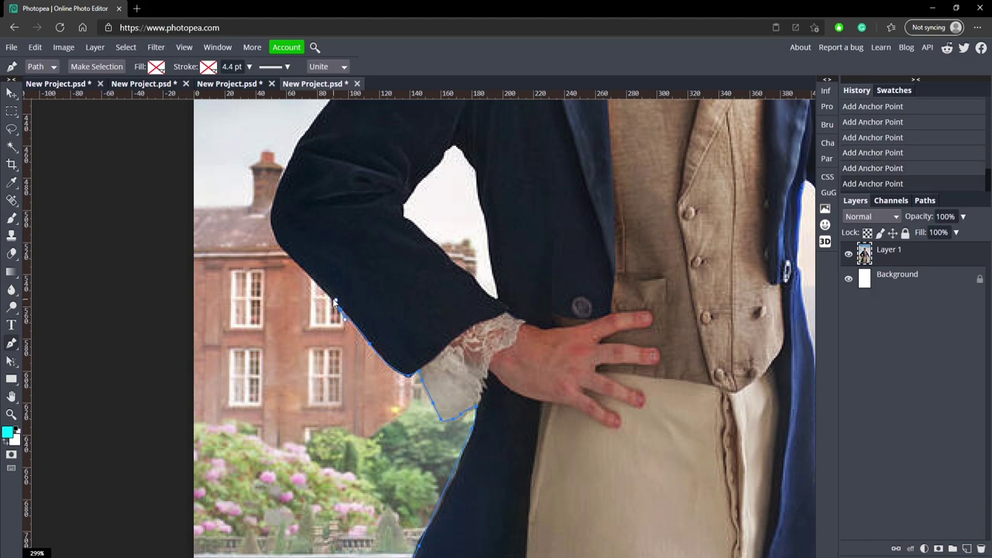
pyautogui.click(305, 277)
# Trace around the bent elbow with closely spaced anchor points, up past the chimney
pyautogui.scroll(3, 293, 250)
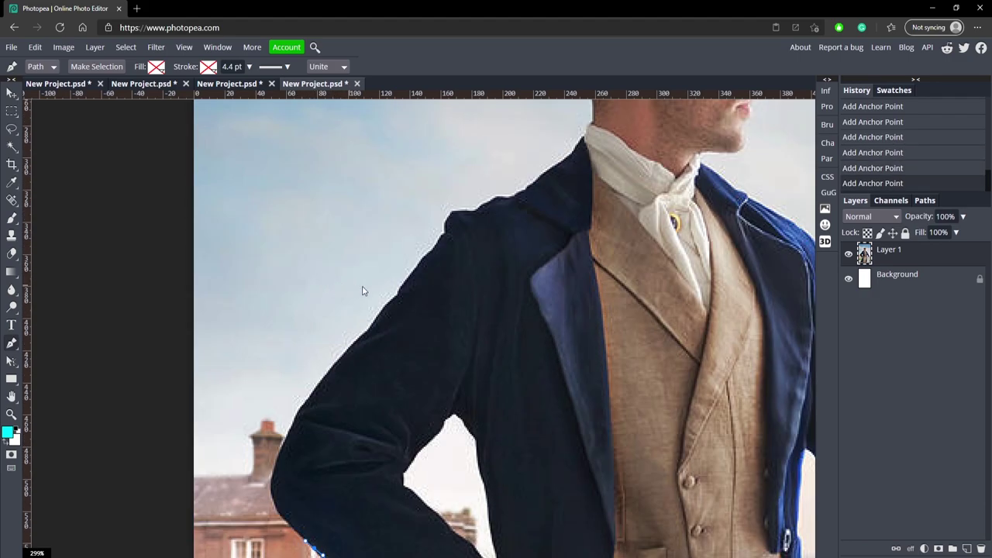
pyautogui.scroll(-2, 291, 449)
pyautogui.click(272, 348)
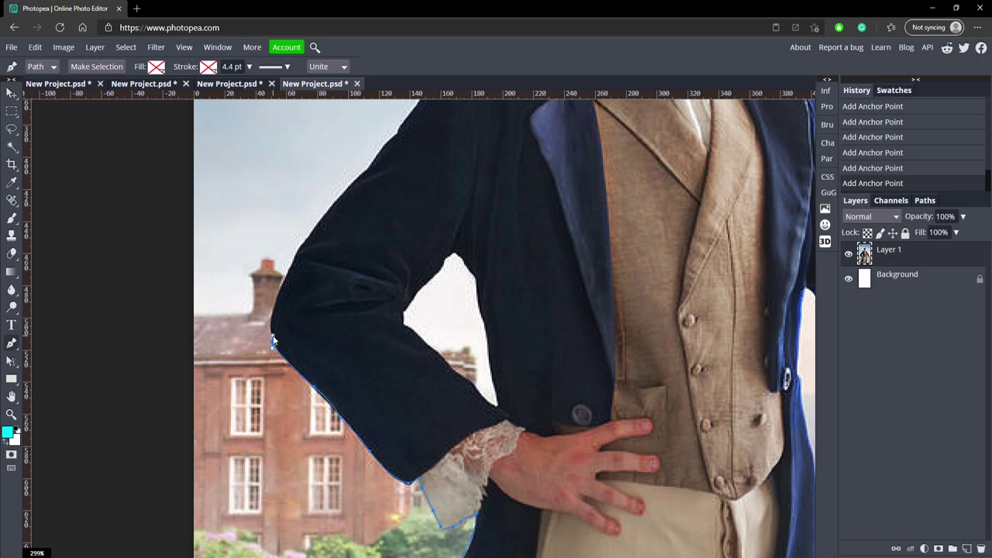
pyautogui.click(273, 336)
pyautogui.click(275, 312)
pyautogui.hotkey('ctrl', 'z')
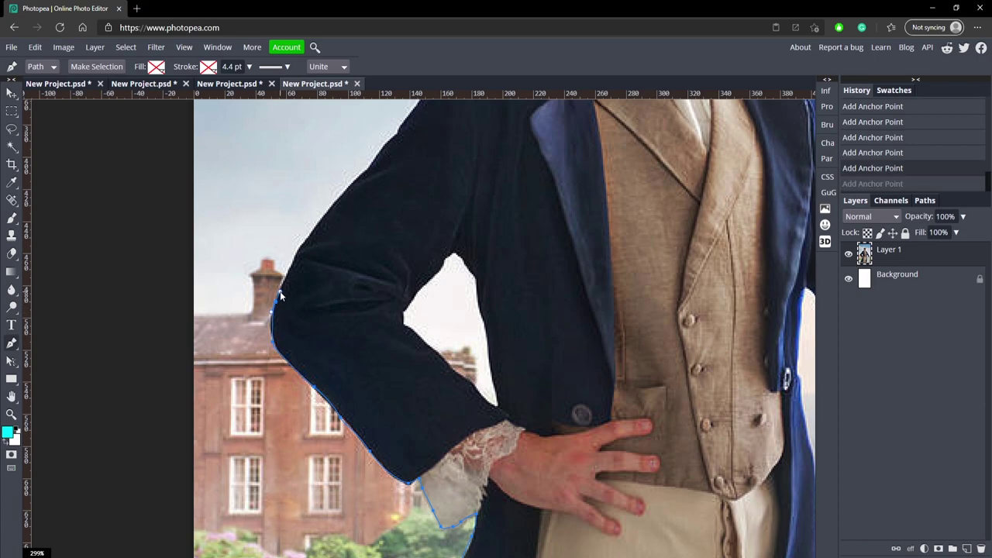
pyautogui.click(284, 287)
pyautogui.scroll(2, 355, 280)
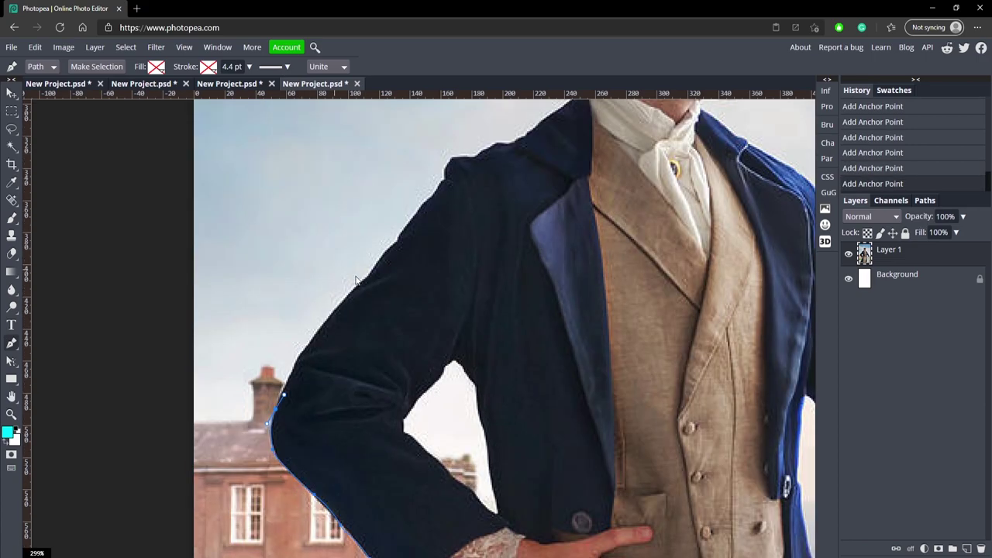
pyautogui.click(416, 207)
pyautogui.moveTo(476, 207)
pyautogui.mouseDown()
pyautogui.moveTo(503, 214)
pyautogui.moveTo(464, 218)
pyautogui.mouseUp()
pyautogui.hotkey('ctrl', 'z')
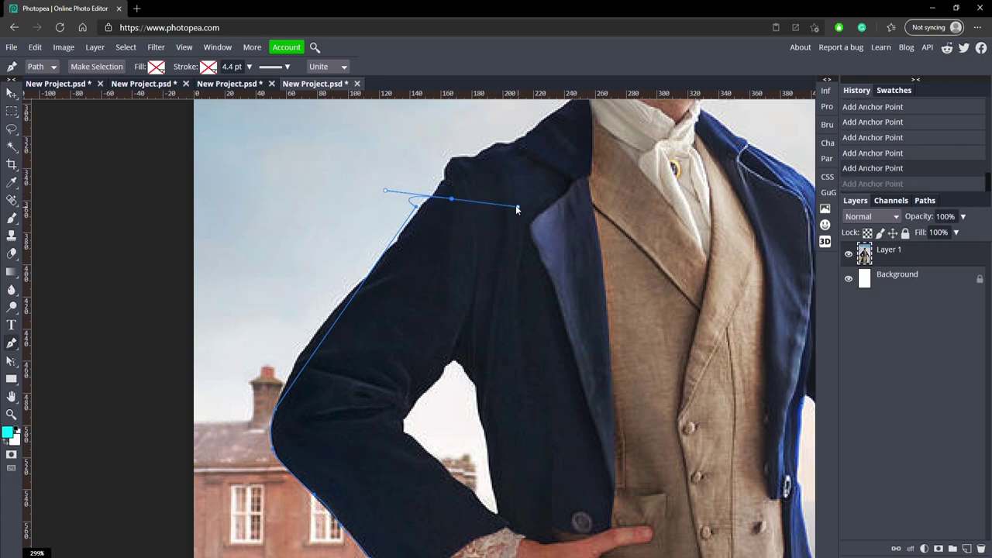
pyautogui.hotkey('ctrl', 'shift', 'z')
pyautogui.hotkey('ctrl', 'z')
pyautogui.hotkey('ctrl', 'z')
pyautogui.hscroll(1, 335, 361)
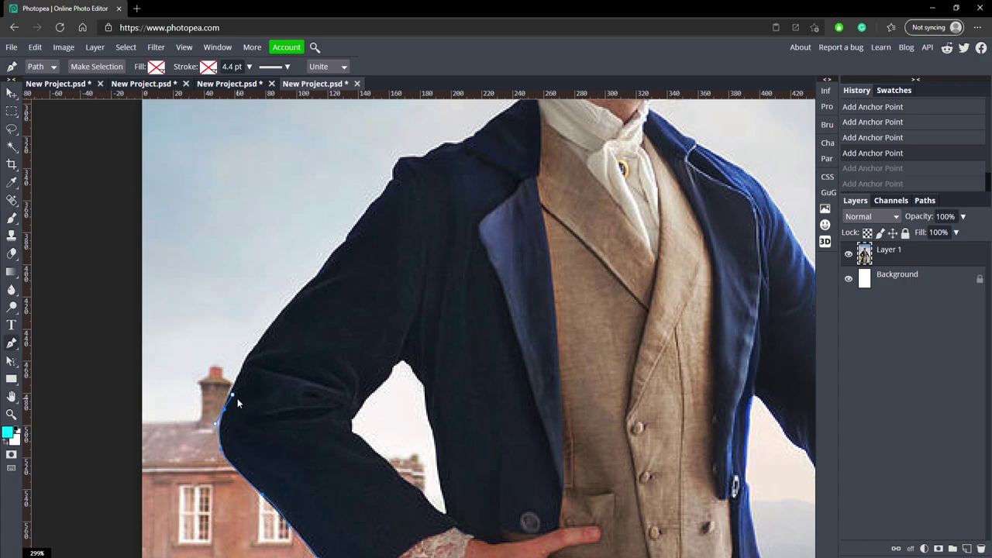
pyautogui.hotkey('ctrl', 'z')
pyautogui.hotkey('ctrl', 'shift', 'z')
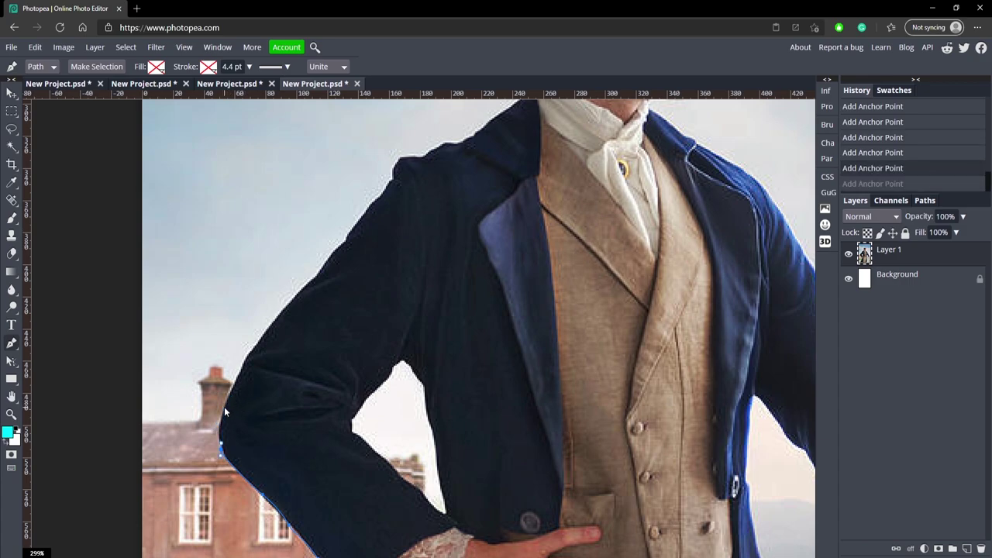
pyautogui.hotkey('ctrl', 'shift', 'z')
# Trace the outer edge of the upper sleeve from the elbow toward the shoulder with short segments
pyautogui.click(233, 383)
pyautogui.click(250, 358)
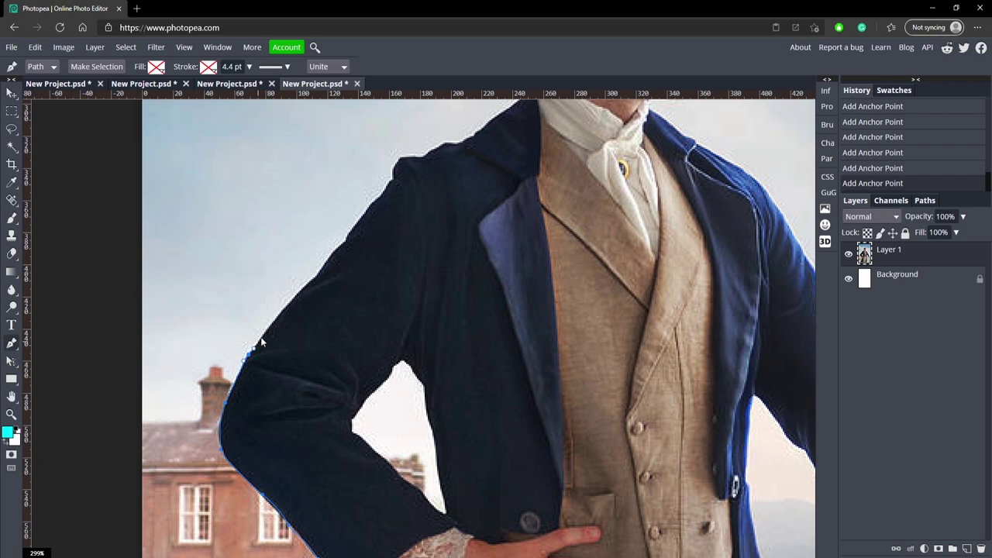
pyautogui.click(276, 321)
pyautogui.click(300, 288)
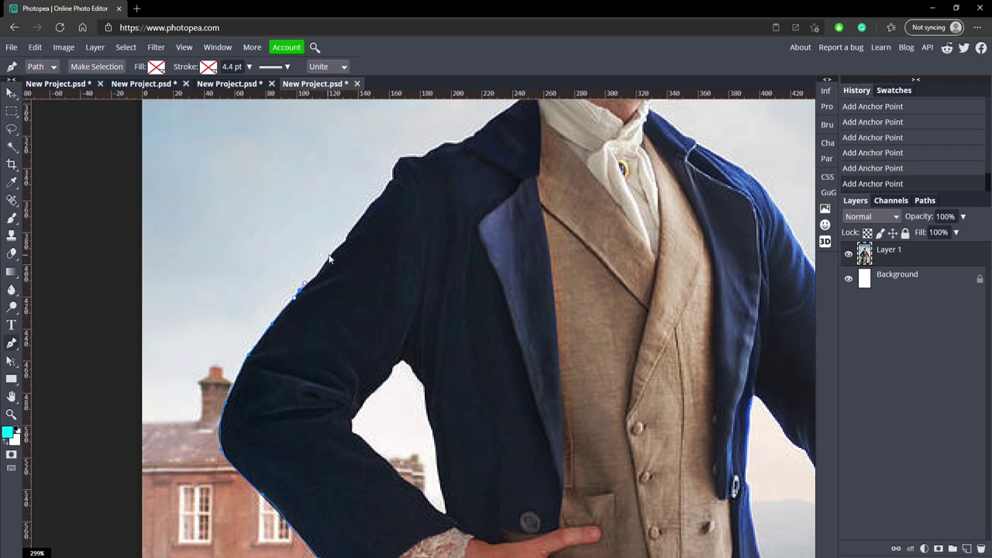
pyautogui.click(318, 275)
pyautogui.click(343, 249)
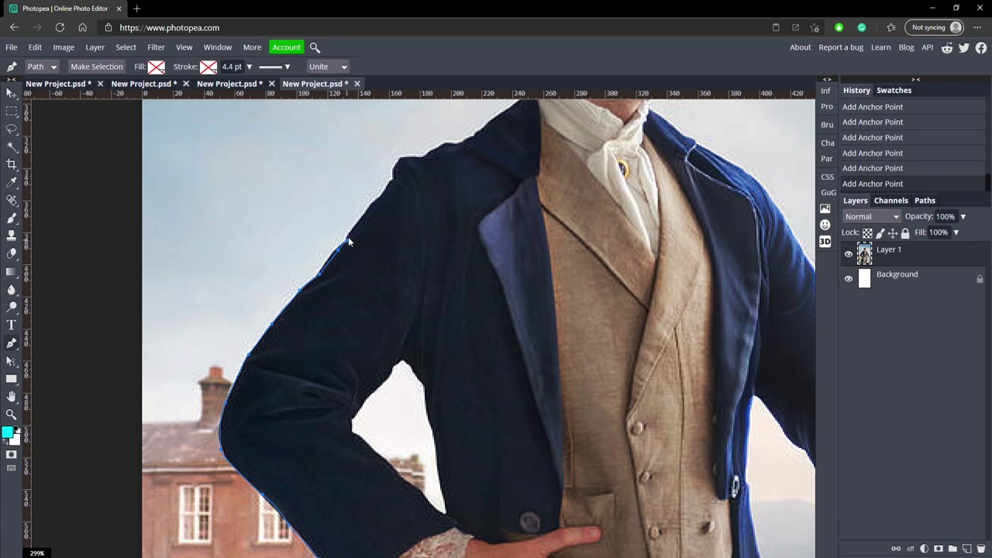
# Trace around the raised shoulder seam at the top of the sleeve, undoing the misplaced anchor points beyond it
pyautogui.click(396, 159)
pyautogui.click(411, 158)
pyautogui.click(424, 155)
pyautogui.click(433, 147)
pyautogui.click(443, 144)
pyautogui.hotkey('ctrl', 'alt', 'z')
pyautogui.hotkey('ctrl', 'alt', 'z')
pyautogui.hotkey('ctrl', 'alt', 'z')
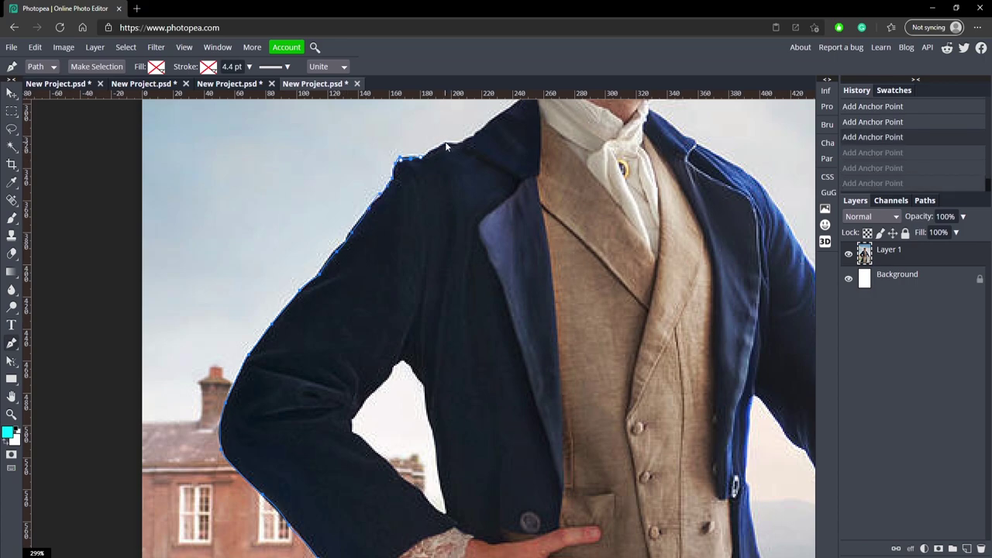
pyautogui.moveTo(445, 143); pyautogui.dragTo(452, 143)
pyautogui.hotkey('ctrl', 'z')
# Trace the shoulder line from the sleeve seam up along the coat collar's outer edge
pyautogui.press('z')
pyautogui.scroll(-7, 426, 157)
pyautogui.scroll(9, 429, 250)
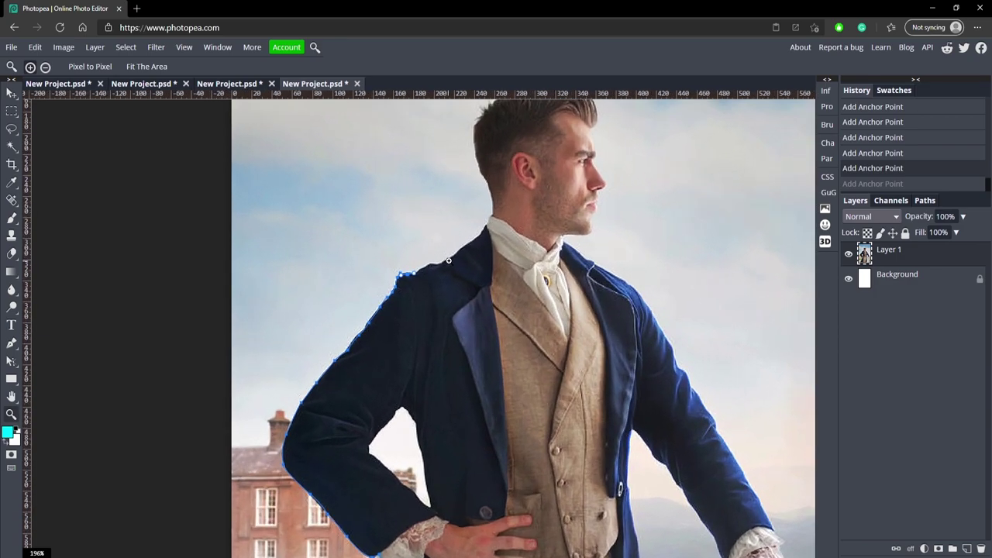
pyautogui.click(11, 343)
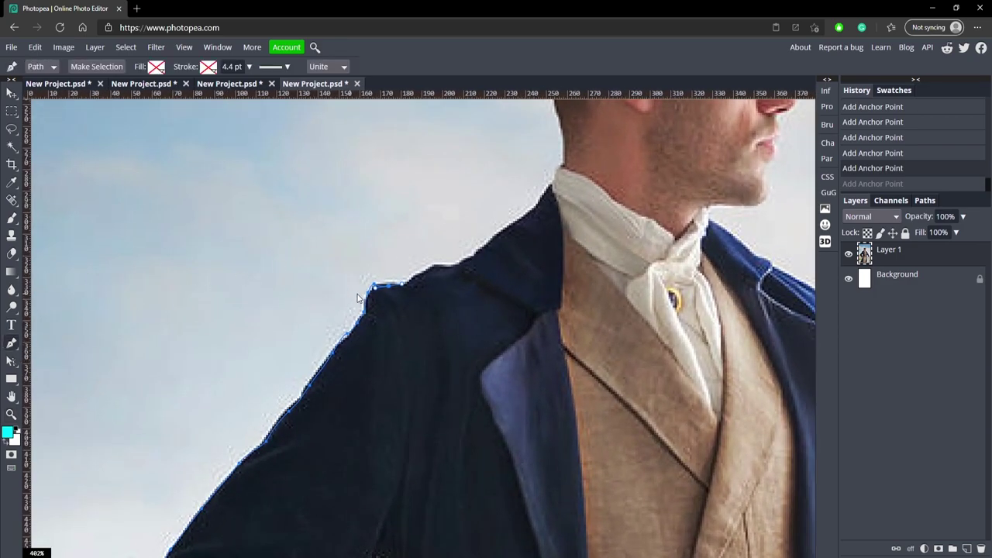
pyautogui.click(414, 277)
pyautogui.moveTo(433, 266); pyautogui.dragTo(446, 266)
pyautogui.click(451, 266)
pyautogui.hotkey('ctrl', 'alt', 'z')
pyautogui.hotkey('ctrl', 'alt', 'z')
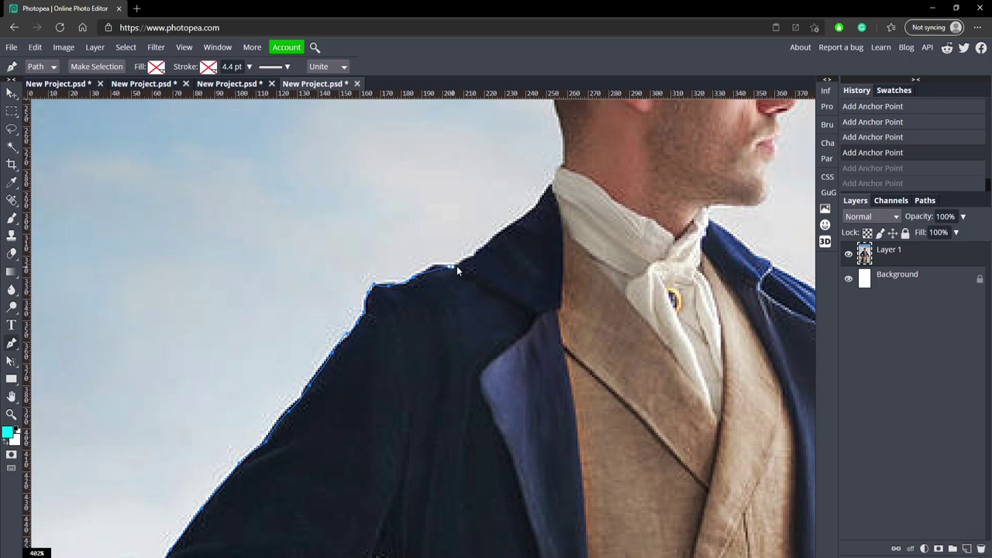
pyautogui.click(469, 259)
pyautogui.click(506, 225)
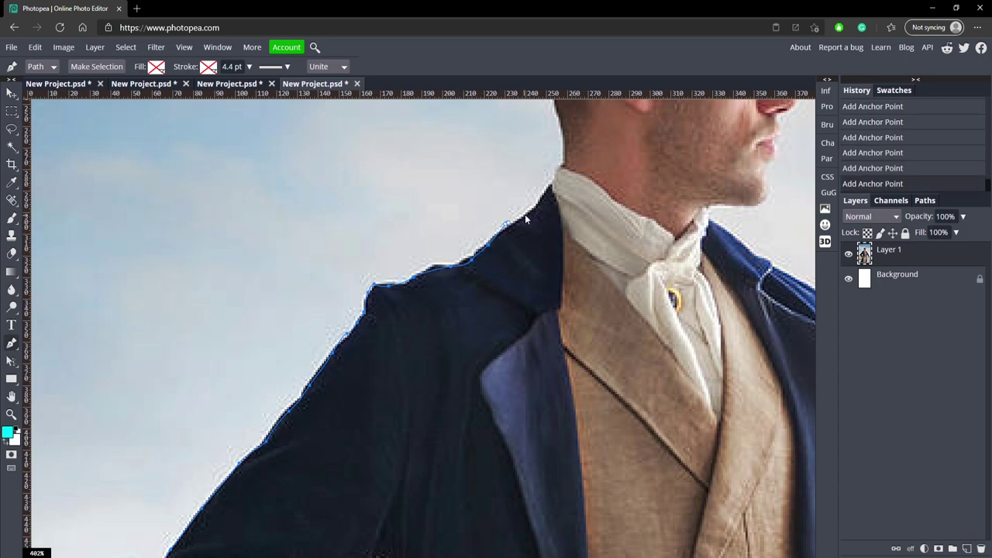
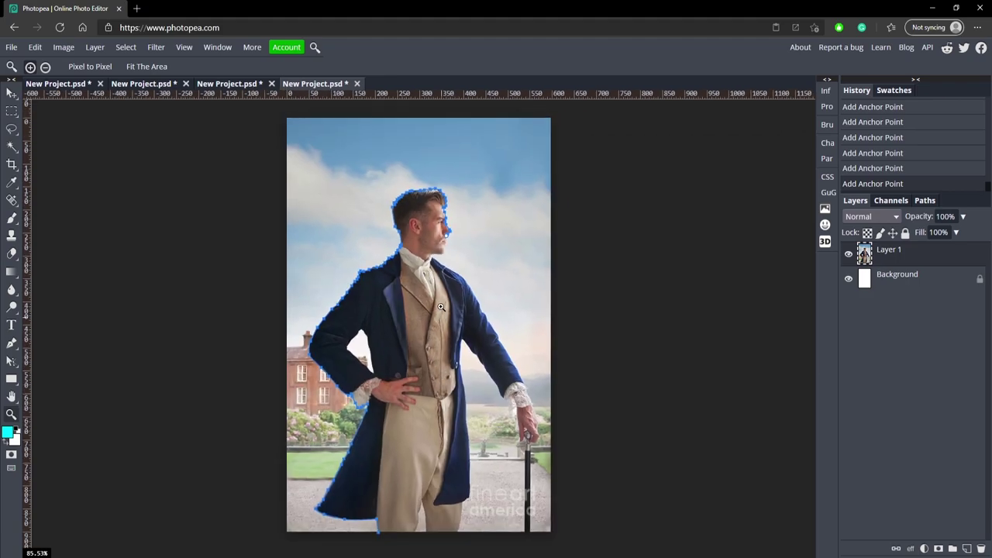
# Undo the last three anchor points placed at the man's nose
pyautogui.scroll(7, 441, 308)
pyautogui.scroll(5, 463, 212)
pyautogui.scroll(3, 465, 280)
pyautogui.hotkey('ctrl', 'z')
pyautogui.hotkey('ctrl', 'z')
pyautogui.hotkey('ctrl', 'z')
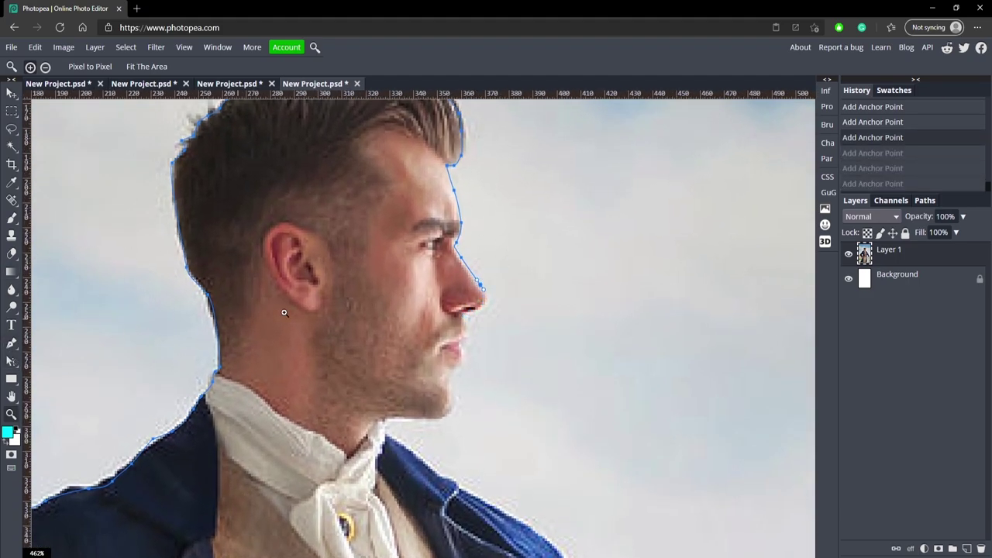
# Trace the face profile with the Pen tool around the nose tip and down to the lips
pyautogui.click(11, 342)
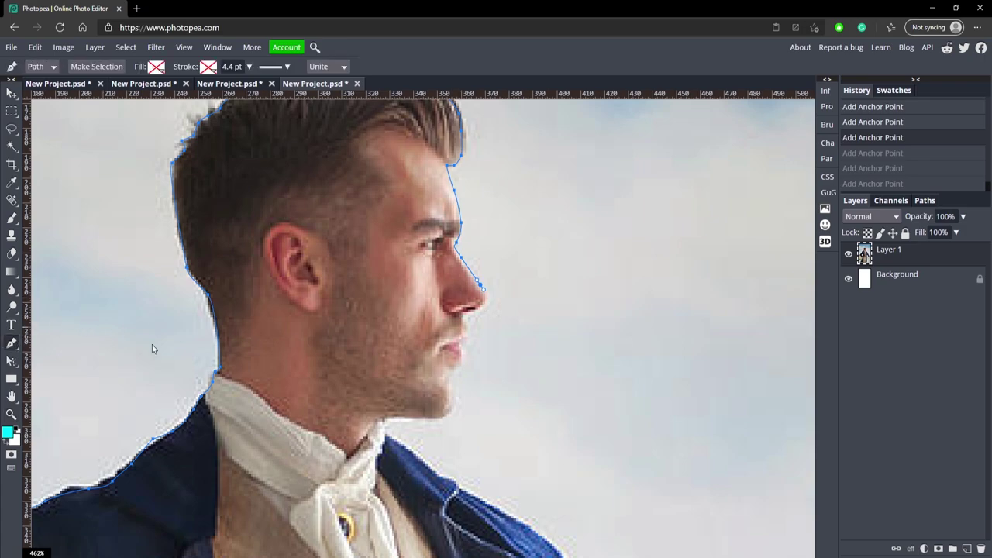
pyautogui.click(488, 295)
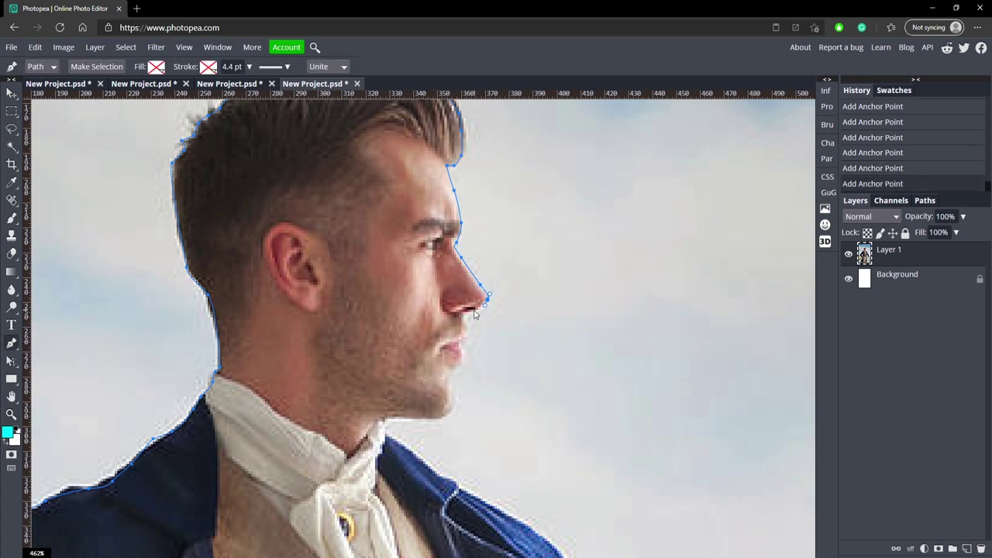
pyautogui.click(474, 310)
pyautogui.click(464, 314)
pyautogui.click(466, 327)
pyautogui.click(464, 337)
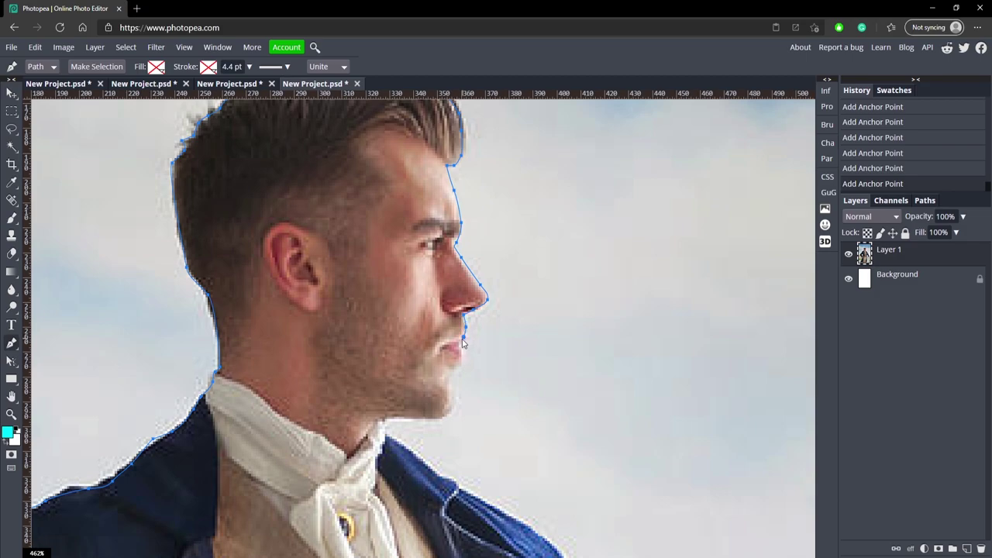
pyautogui.click(457, 344)
pyautogui.click(462, 352)
# Trace the face profile from below the lips around the front of the chin
pyautogui.click(451, 378)
pyautogui.click(454, 399)
pyautogui.click(455, 406)
pyautogui.click(447, 414)
pyautogui.click(437, 418)
pyautogui.moveTo(410, 419); pyautogui.dragTo(403, 421)
pyautogui.click(382, 422)
pyautogui.hotkey('ctrl', 'alt', 'z')
pyautogui.click(386, 419)
pyautogui.hotkey('ctrl', 'alt', 'z')
pyautogui.hotkey('ctrl', 'alt', 'z')
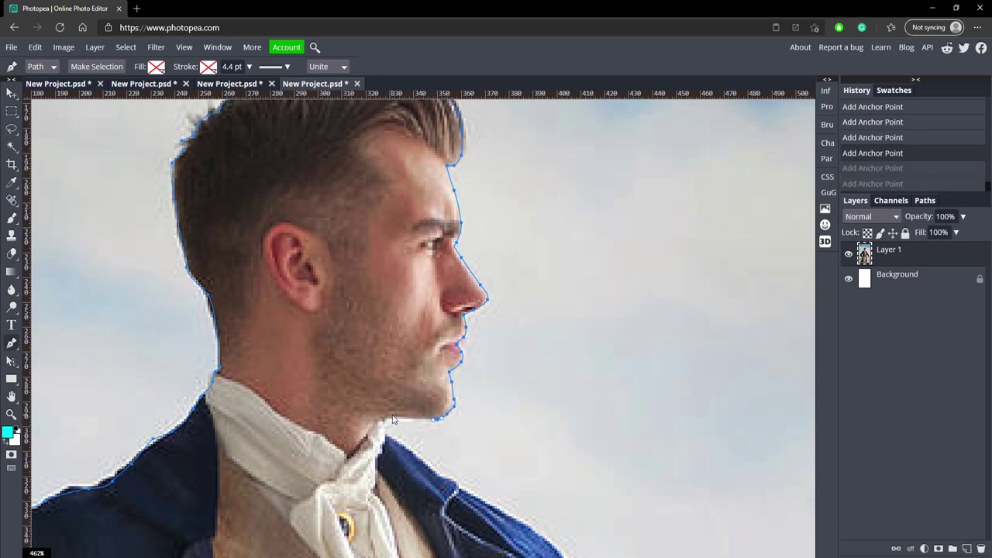
# Trace the underside of the jaw to the neck and continue down the coat collar
pyautogui.moveTo(392, 414); pyautogui.dragTo(404, 445)
pyautogui.click(381, 421)
pyautogui.click(386, 434)
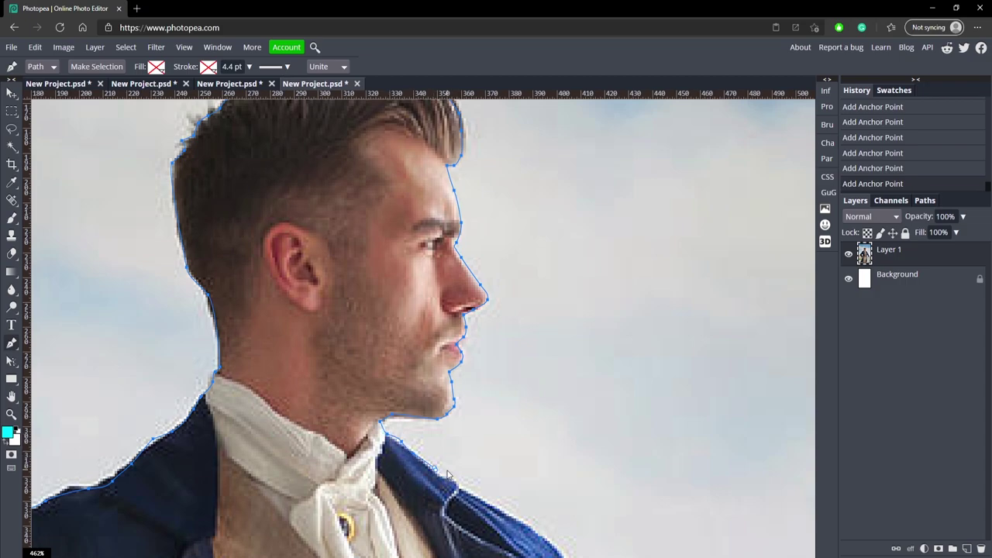
pyautogui.click(467, 498)
pyautogui.scroll(-3, 497, 503)
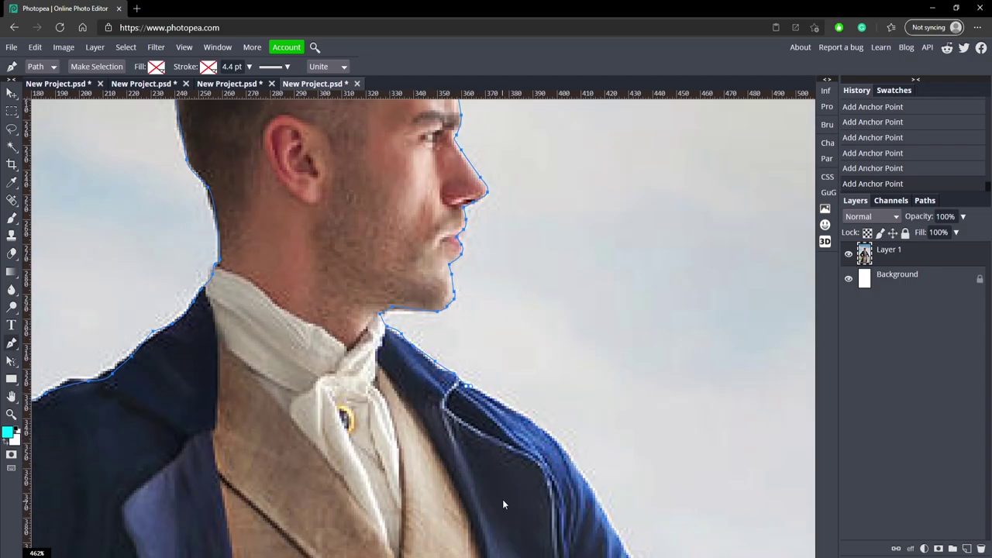
# Trace the outer edge of the shoulder and upper sleeve on the cane-holding arm
pyautogui.click(547, 434)
pyautogui.click(582, 479)
pyautogui.scroll(-4, 583, 480)
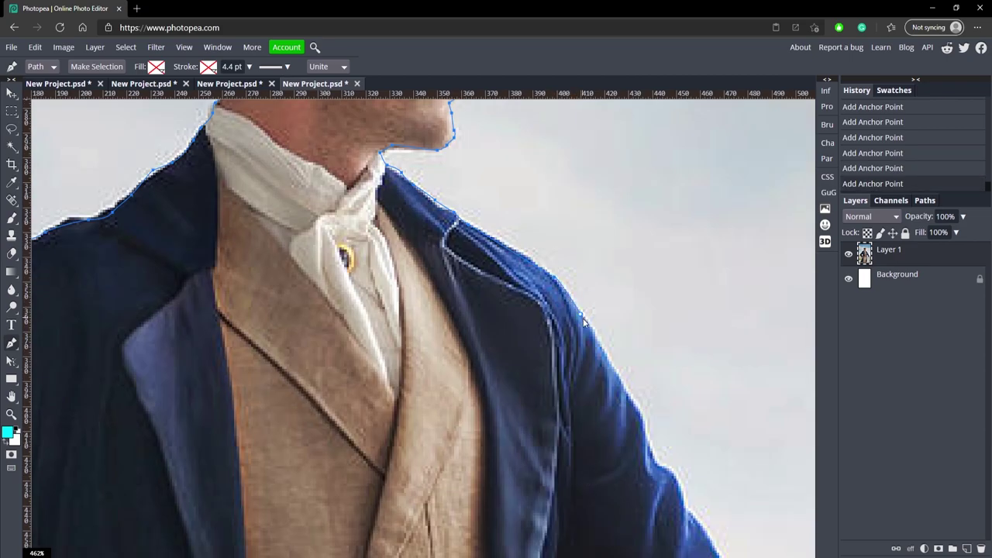
pyautogui.click(634, 401)
pyautogui.click(646, 449)
pyautogui.click(689, 510)
pyautogui.scroll(-3, 688, 510)
pyautogui.click(743, 488)
pyautogui.scroll(-5, 742, 489)
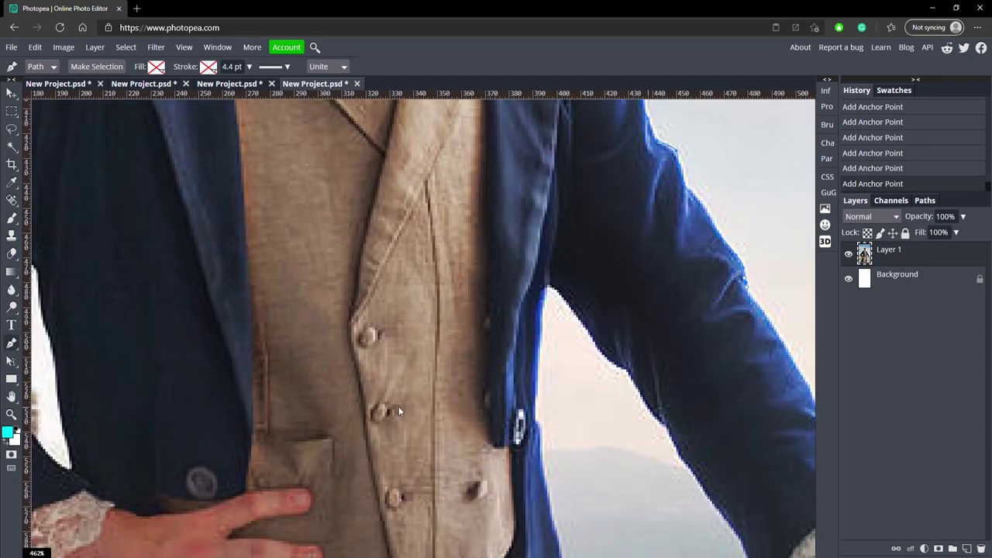
# Trace the outer edge of the forearm sleeve and lace cuff down to the wrist of the cane-holding arm
pyautogui.moveTo(658, 423); pyautogui.dragTo(359, 320)
pyautogui.press('z')
pyautogui.press('p')
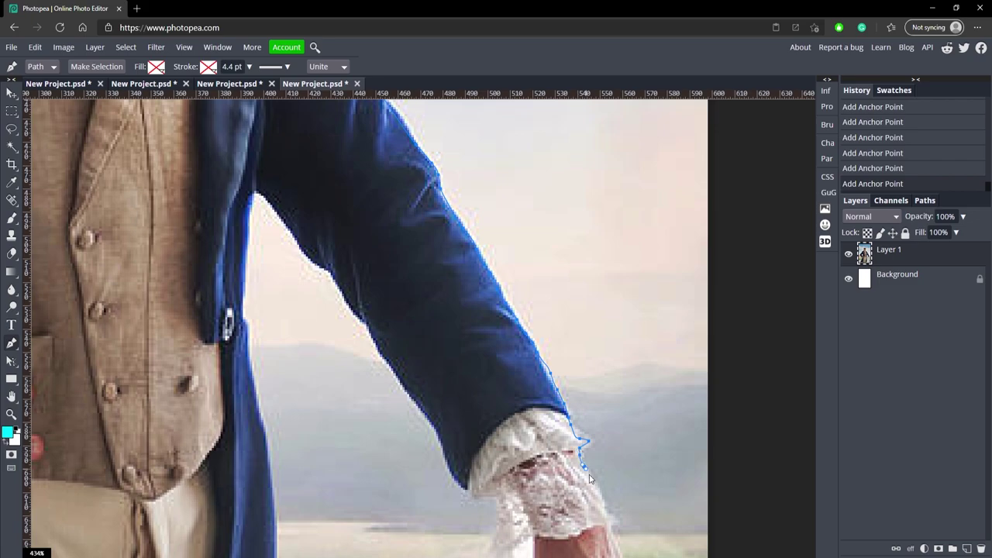
pyautogui.click(593, 483)
pyautogui.click(611, 518)
# Trace the outer edge of the hand and around the knuckles to the top of the cane
pyautogui.scroll(-3, 612, 521)
pyautogui.click(628, 440)
pyautogui.click(639, 513)
pyautogui.scroll(-3, 642, 535)
pyautogui.click(636, 446)
pyautogui.click(600, 451)
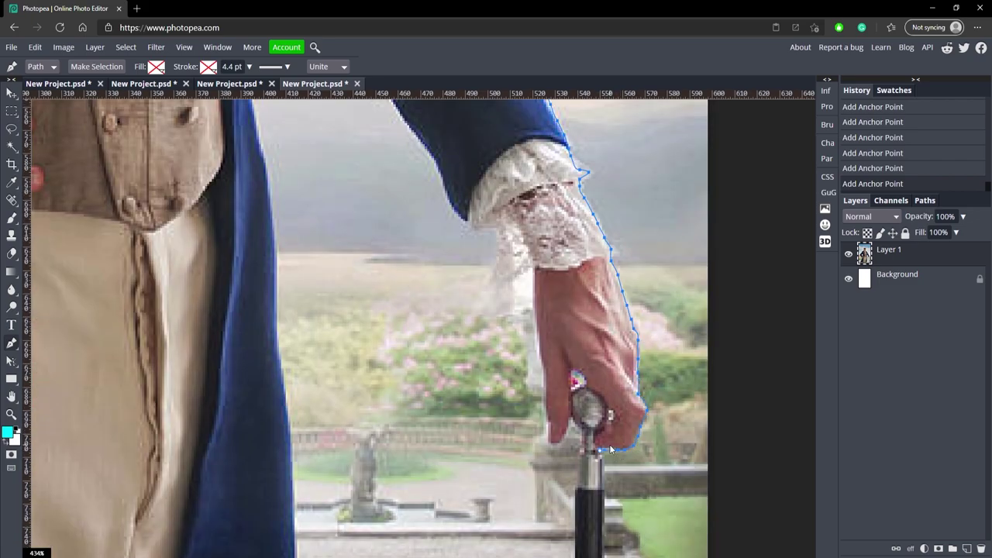
# Trace the cane's outer edge down to the image's bottom edge and back up its inner side to the top of the black shaft
pyautogui.scroll(-6, 608, 457)
pyautogui.click(602, 432)
pyautogui.scroll(-2, 605, 461)
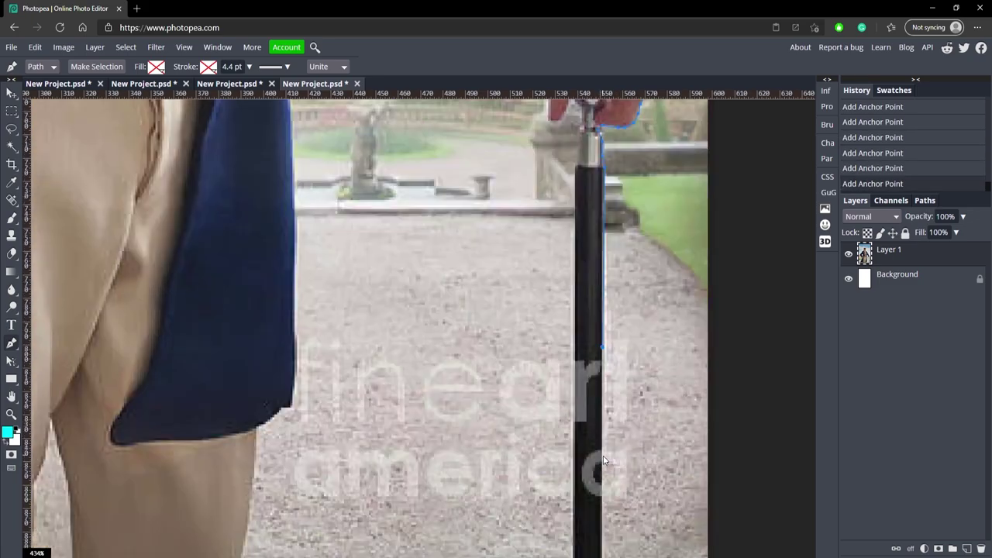
pyautogui.scroll(-5, 612, 258)
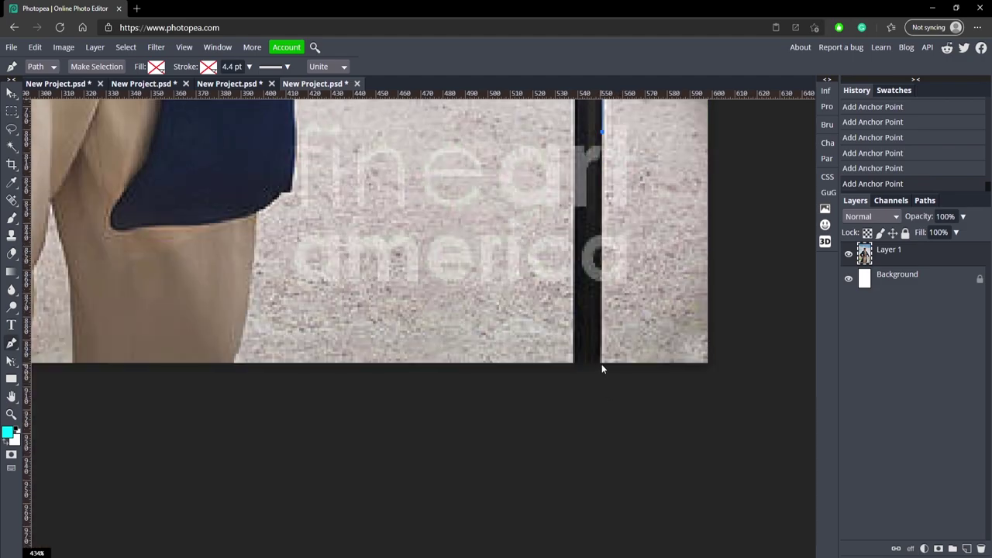
pyautogui.click(602, 363)
pyautogui.scroll(6, 579, 289)
pyautogui.click(576, 216)
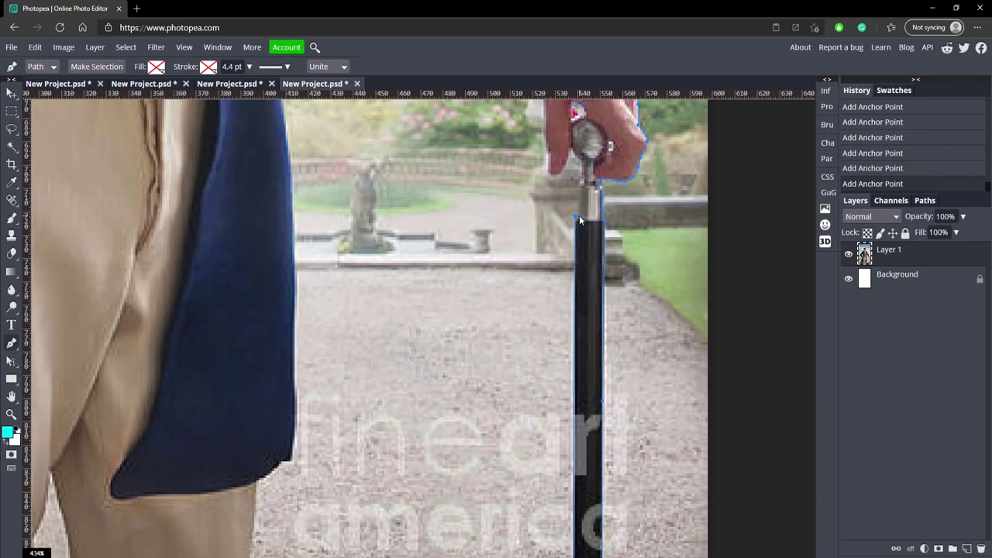
# Trace the inner edge of the cane-holding hand from the cane top around the fingertip up to the wrist
pyautogui.click(550, 171)
pyautogui.scroll(3, 554, 179)
pyautogui.click(538, 219)
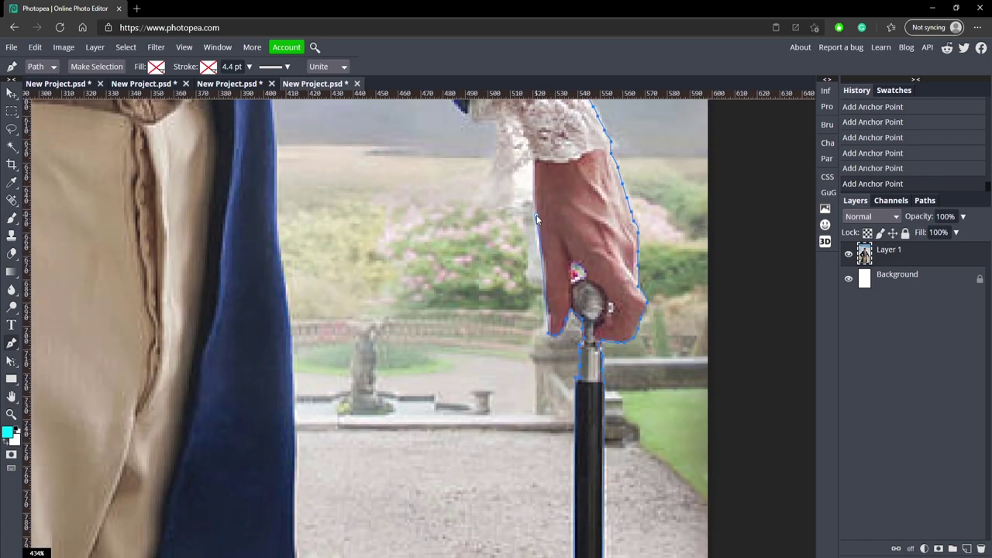
pyautogui.click(532, 179)
pyautogui.click(532, 156)
# Trace the hanging underside of the lace cuff above the cane-holding hand
pyautogui.moveTo(524, 167); pyautogui.dragTo(497, 174)
pyautogui.click(497, 151)
pyautogui.click(497, 130)
# Trace the inner edge of the cane arm's sleeve from the cuff up to the armpit, removing a misplaced anchor point
pyautogui.scroll(3, 497, 128)
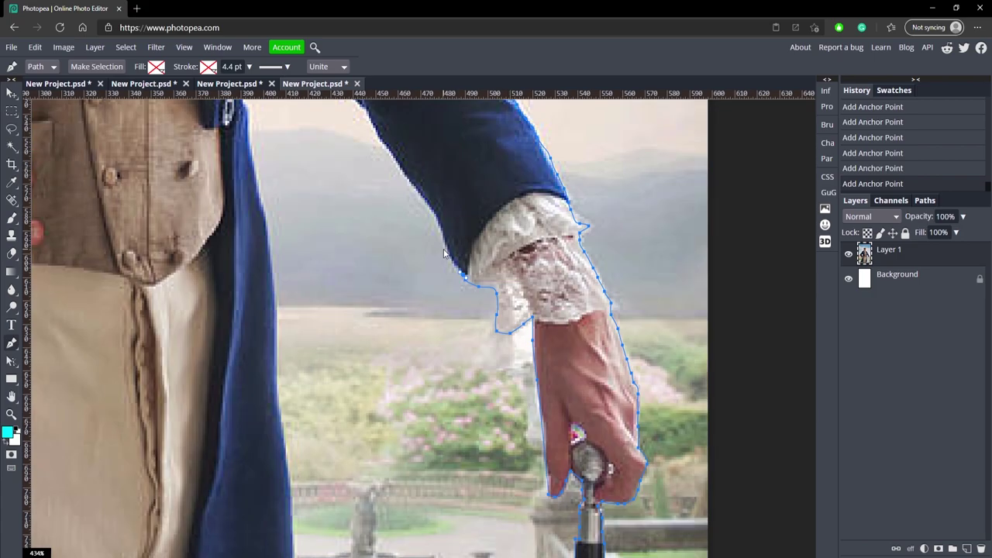
pyautogui.click(444, 236)
pyautogui.click(420, 193)
pyautogui.click(407, 175)
pyautogui.scroll(4, 399, 167)
pyautogui.hotkey('ctrl', 'z')
pyautogui.moveTo(375, 350)
pyautogui.mouseDown()
pyautogui.moveTo(282, 214)
pyautogui.moveTo(246, 194)
pyautogui.moveTo(247, 335)
pyautogui.mouseUp()
# Trace the coat's edge from below the armpit on the cane side down past the hip
pyautogui.click(264, 437)
pyautogui.scroll(-3, 266, 439)
pyautogui.click(272, 310)
pyautogui.click(276, 376)
pyautogui.click(282, 432)
pyautogui.scroll(-3, 282, 449)
# Undo the misplaced anchor points on the coat's edge beside the thigh and place the point again along the edge
pyautogui.click(293, 357)
pyautogui.hotkey('ctrl', 'z')
pyautogui.hotkey('ctrl', 'alt', 'z')
pyautogui.hotkey('ctrl', 'alt', 'z')
pyautogui.click(289, 310)
pyautogui.hotkey('ctrl', 'alt', 'z')
pyautogui.hotkey('ctrl', 'alt', 'z')
pyautogui.hotkey('ctrl', 'alt', 'z')
pyautogui.click(288, 227)
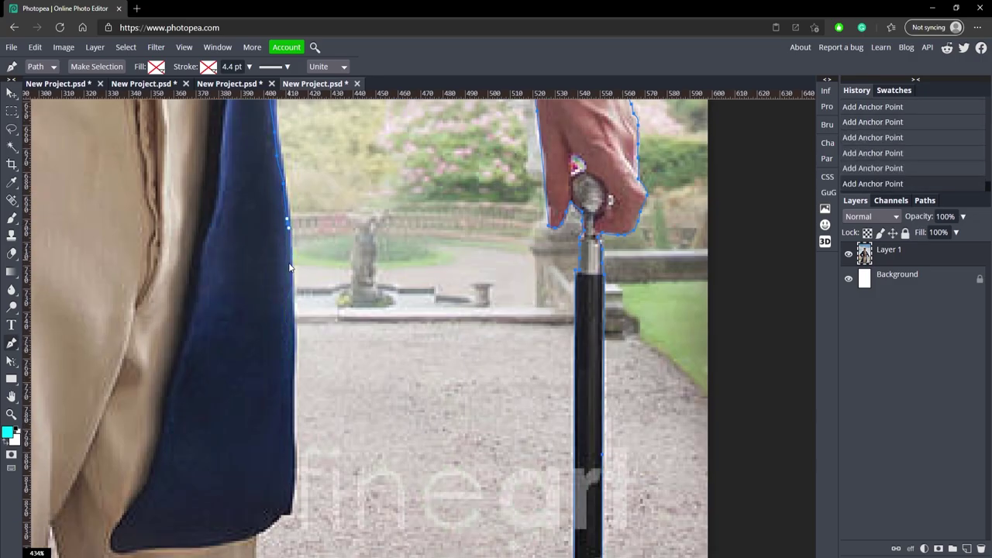
# Trace the lower part of the coat's edge on the cane side down to the hem corner
pyautogui.click(291, 312)
pyautogui.click(290, 410)
pyautogui.click(292, 454)
pyautogui.click(290, 513)
# Trace the short coat hem and the trouser leg's outer edge down to the image bottom, undoing misplaced anchor points
pyautogui.scroll(-3, 285, 512)
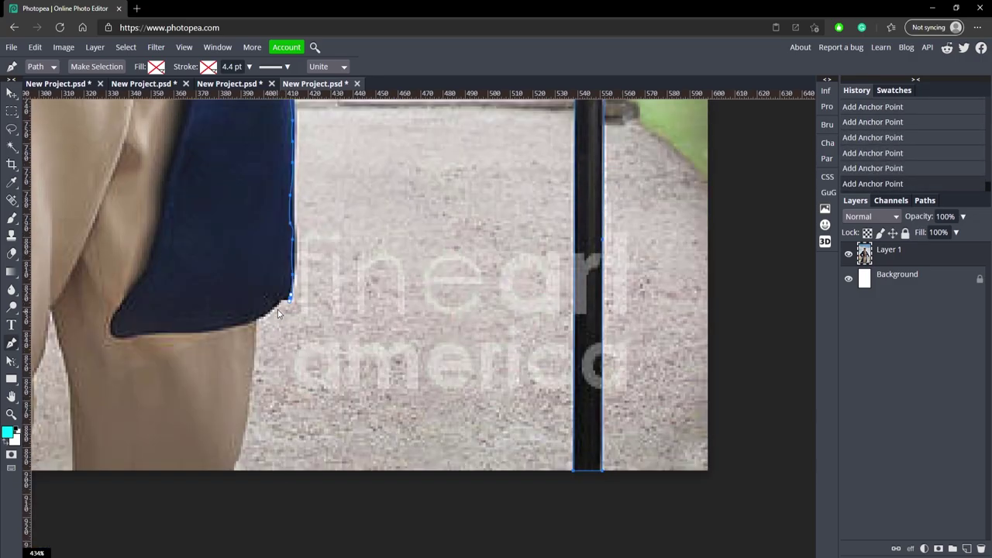
pyautogui.moveTo(281, 302)
pyautogui.mouseDown()
pyautogui.moveTo(258, 326)
pyautogui.moveTo(256, 346)
pyautogui.mouseUp()
pyautogui.hotkey('ctrl', 'z')
pyautogui.hotkey('ctrl', 'z')
pyautogui.hotkey('ctrl', 'z')
pyautogui.hotkey('ctrl', 'z')
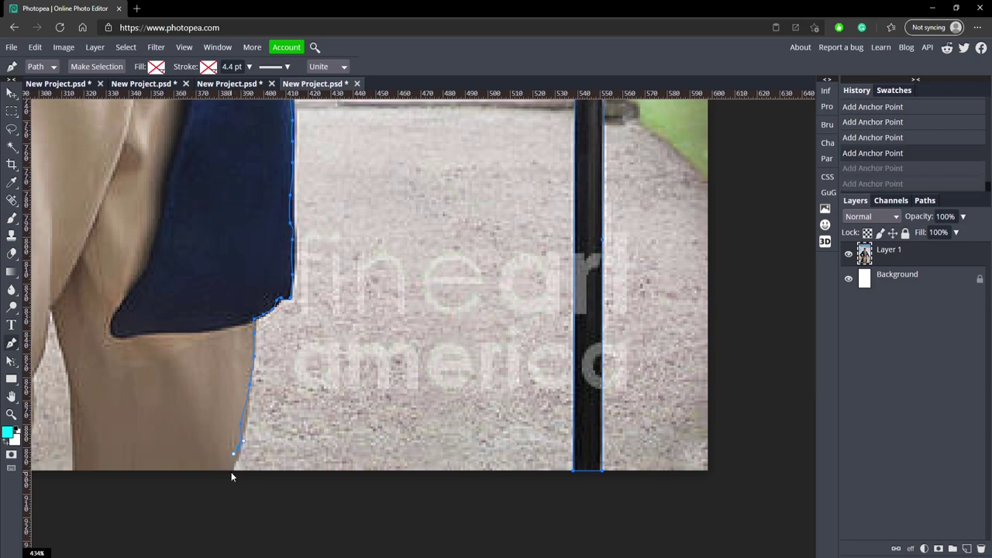
pyautogui.click(235, 466)
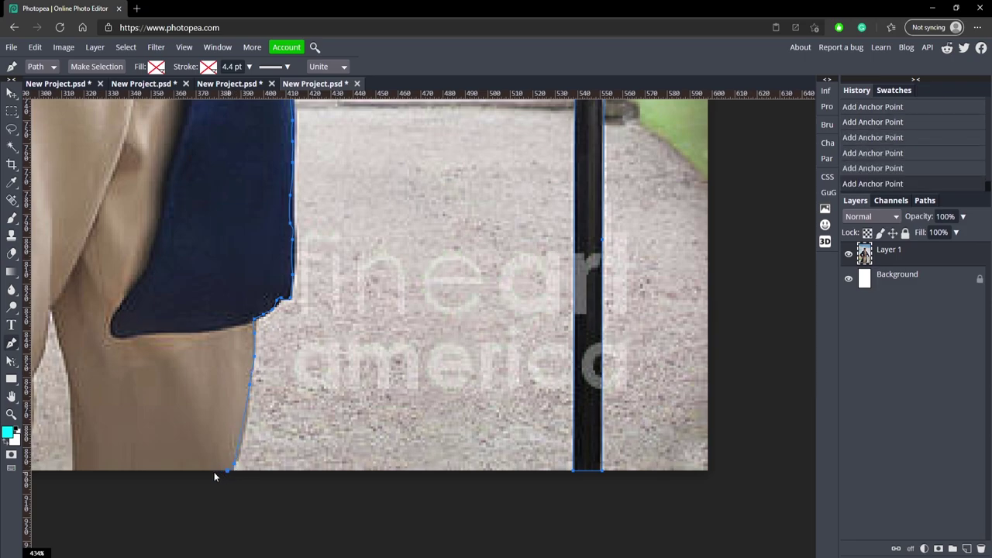
# Run the path along the bottom of the cane-side leg and up its inner edge to the top of the leg gap
pyautogui.click(74, 470)
pyautogui.click(69, 367)
pyautogui.click(56, 339)
pyautogui.click(50, 314)
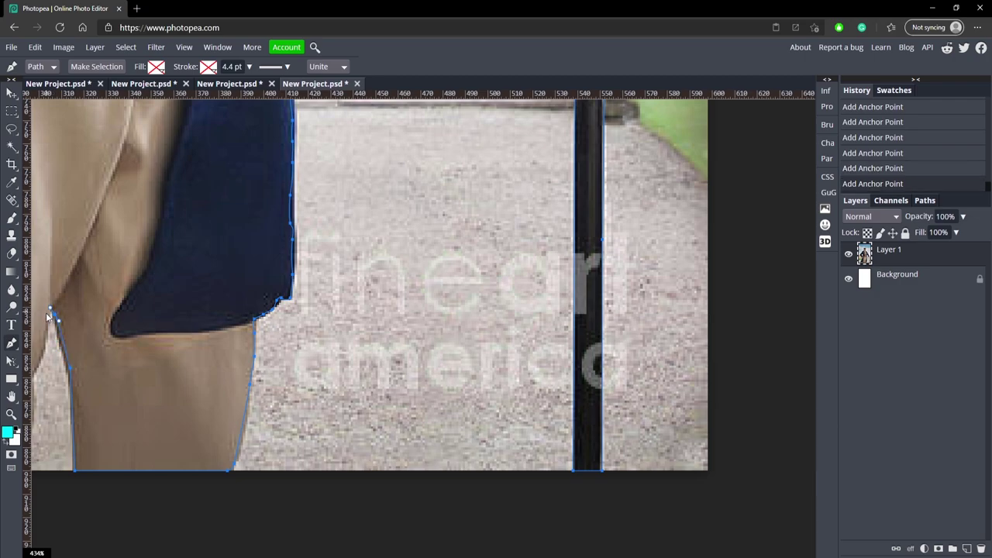
# Trace the other leg's inner edge down to the image bottom and close the path at its starting point
pyautogui.click(11, 414)
pyautogui.moveTo(78, 392); pyautogui.dragTo(36, 405)
pyautogui.moveTo(393, 498); pyautogui.dragTo(457, 487)
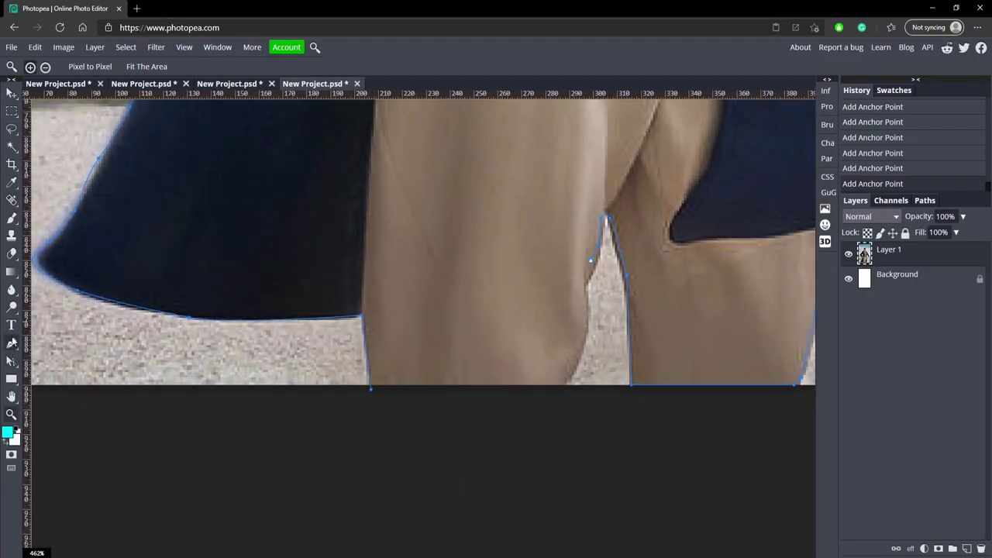
pyautogui.click(11, 344)
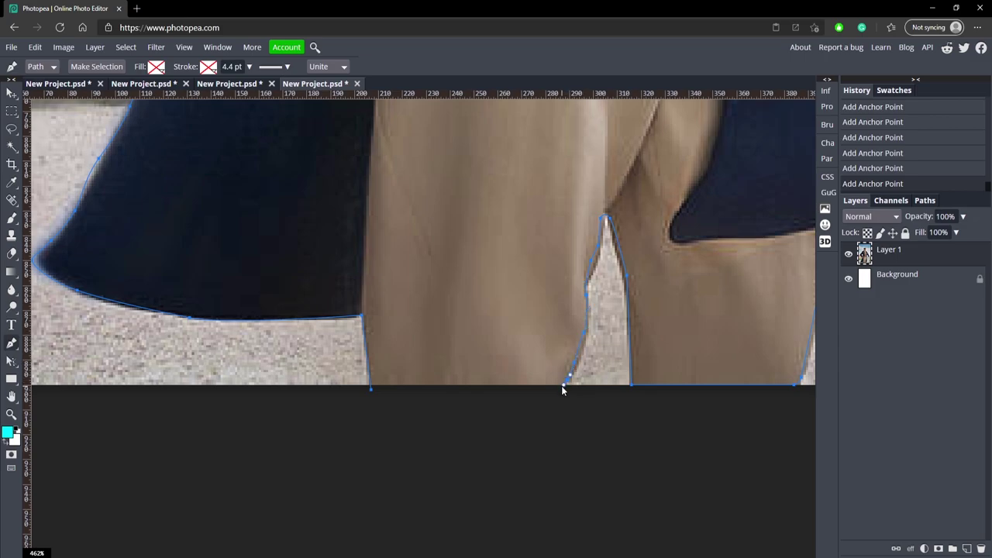
pyautogui.click(372, 389)
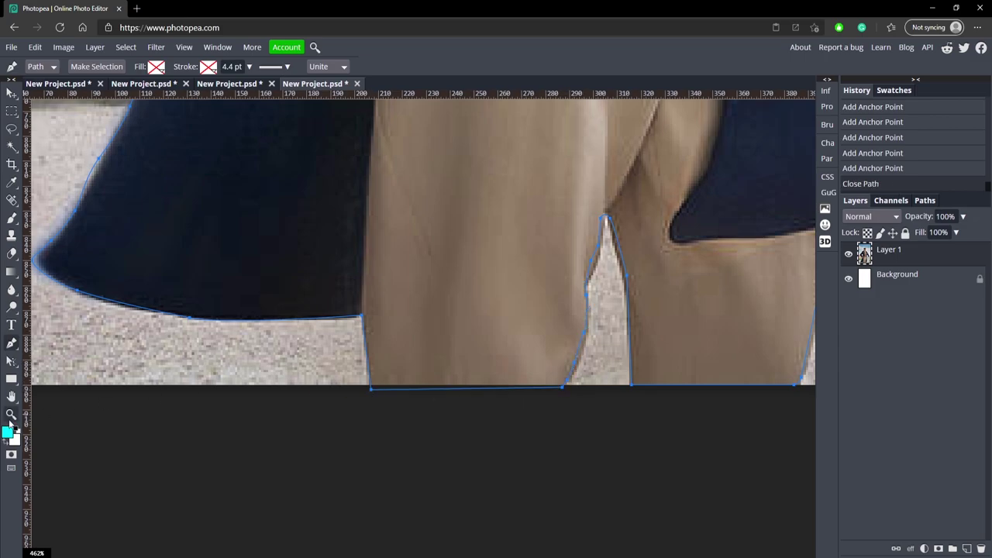
# Convert the closed path around the man into a selection with Anti-Alias enabled
pyautogui.click(11, 414)
pyautogui.scroll(-5, 180, 344)
pyautogui.moveTo(181, 344)
pyautogui.mouseDown()
pyautogui.moveTo(194, 342)
pyautogui.moveTo(181, 342)
pyautogui.mouseUp()
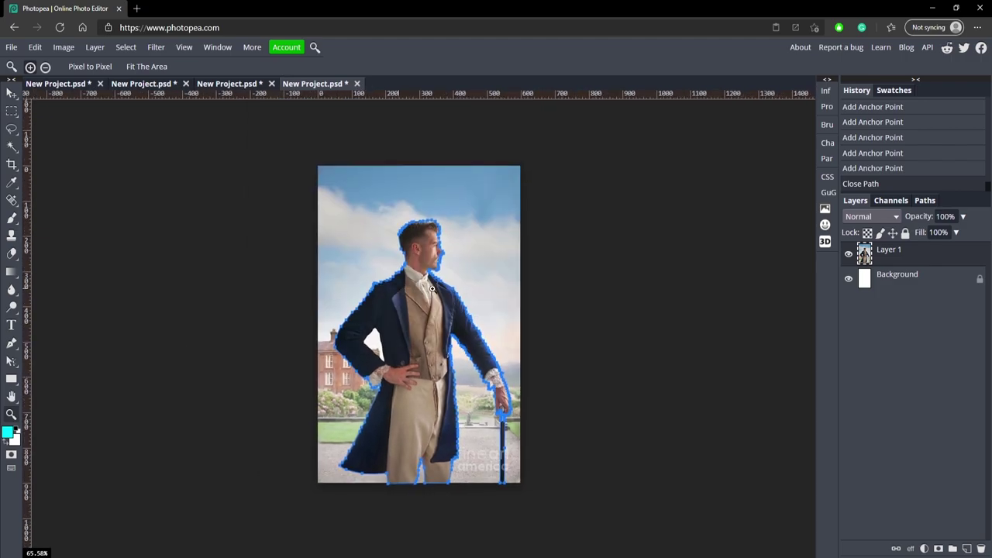
pyautogui.moveTo(451, 283); pyautogui.dragTo(473, 284)
pyautogui.moveTo(376, 335); pyautogui.dragTo(374, 336)
pyautogui.moveTo(366, 400); pyautogui.dragTo(369, 399)
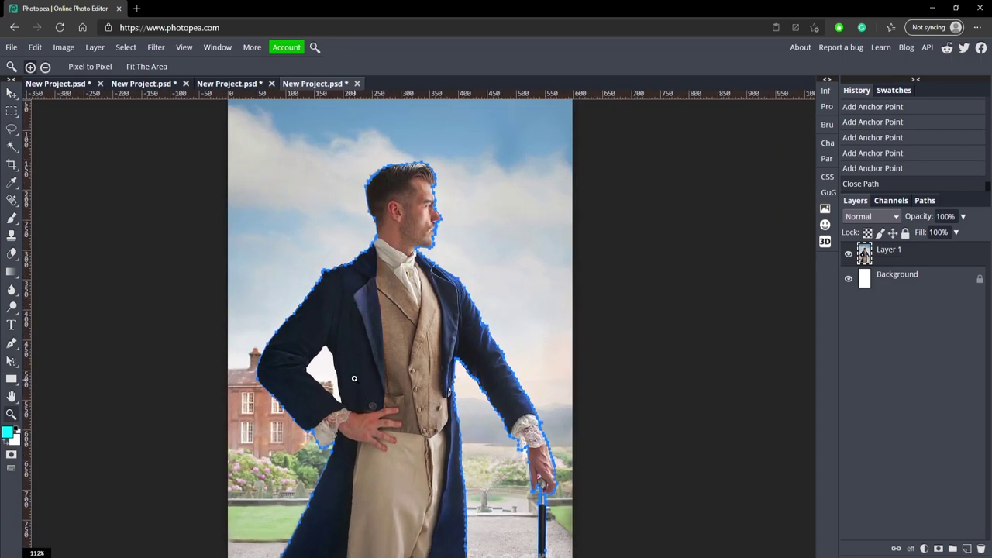
pyautogui.scroll(-2, 356, 380)
pyautogui.click(11, 343)
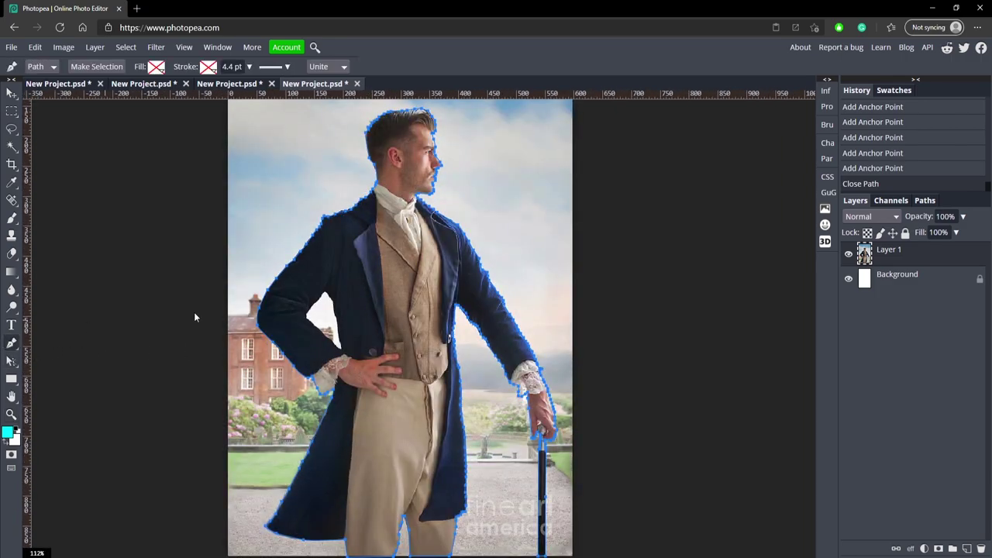
pyautogui.rightClick(386, 280)
pyautogui.click(413, 290)
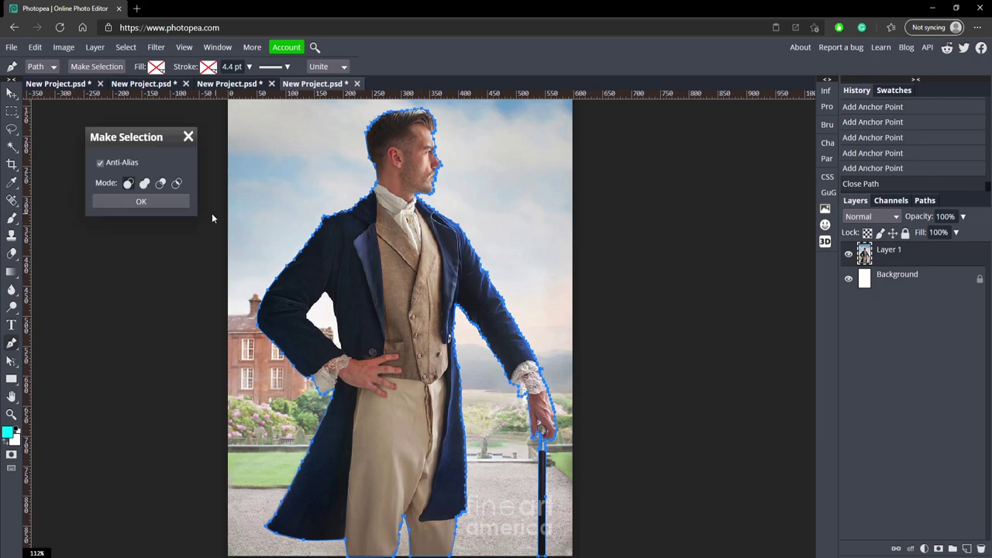
pyautogui.click(141, 202)
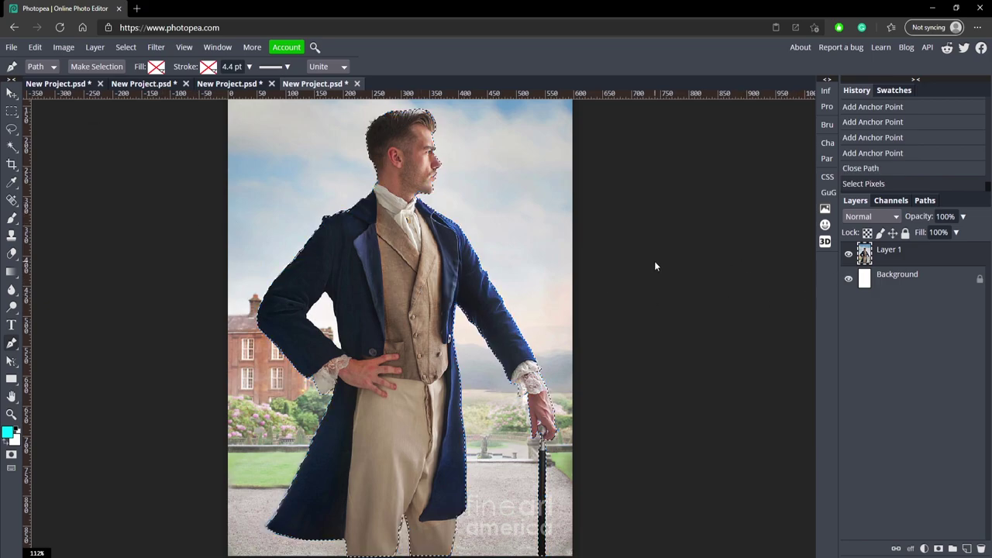
# Copy the selected man to a new layer and delete the original photo layer, Layer 1
pyautogui.hotkey('ctrl', 'j')
pyautogui.click(849, 278)
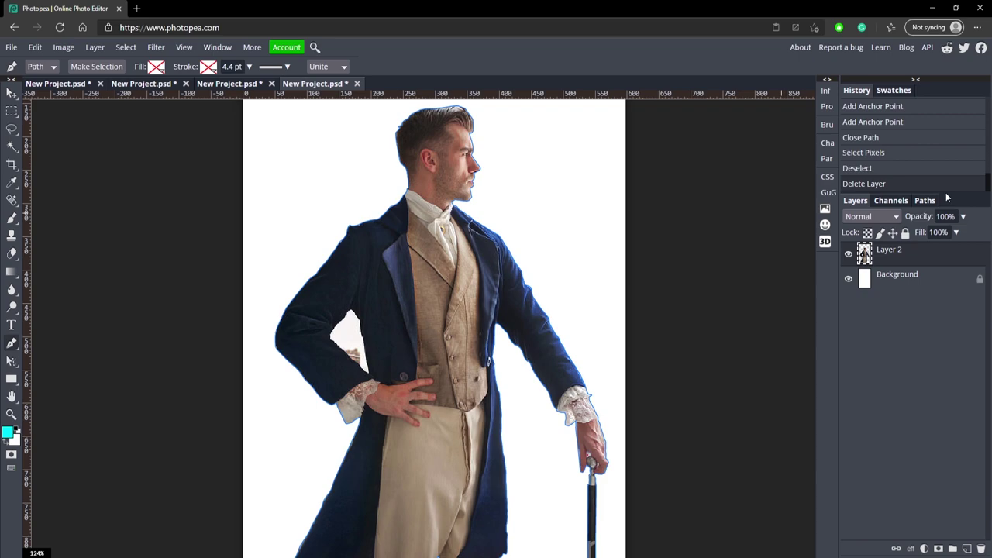
# Delete the Work Path that outlines the man
pyautogui.click(924, 200)
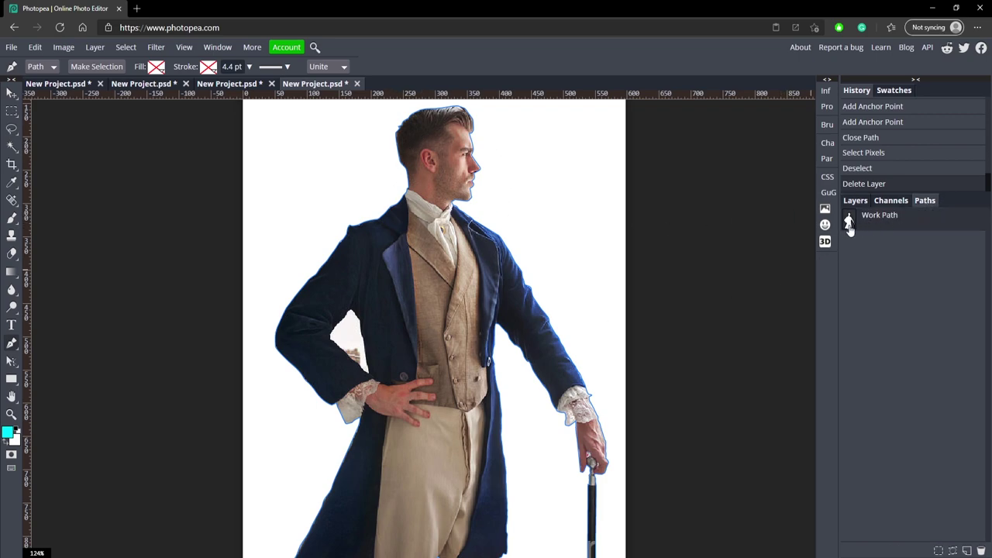
pyautogui.click(979, 550)
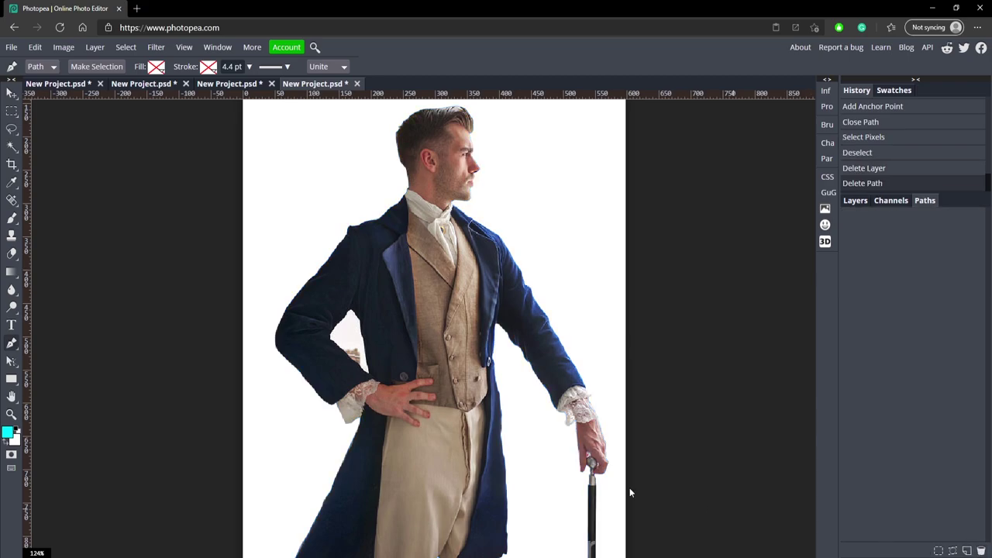
# Start a new path at the top of the gap between the bent arm and torso and trace the sleeve's inner edge to the gap's lower corner
pyautogui.click(11, 415)
pyautogui.moveTo(237, 345); pyautogui.dragTo(262, 348)
pyautogui.moveTo(435, 350); pyautogui.dragTo(461, 329)
pyautogui.click(11, 343)
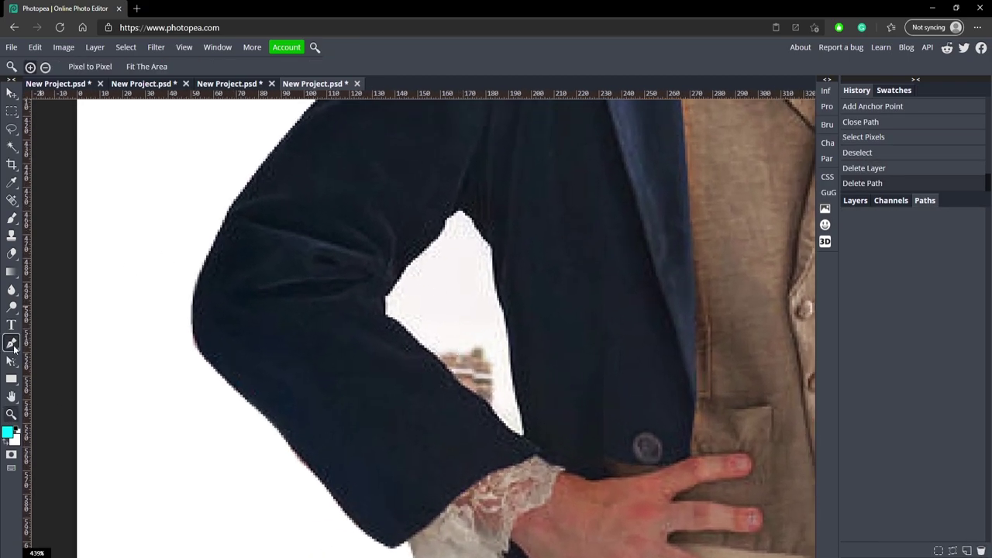
pyautogui.click(460, 212)
pyautogui.click(412, 256)
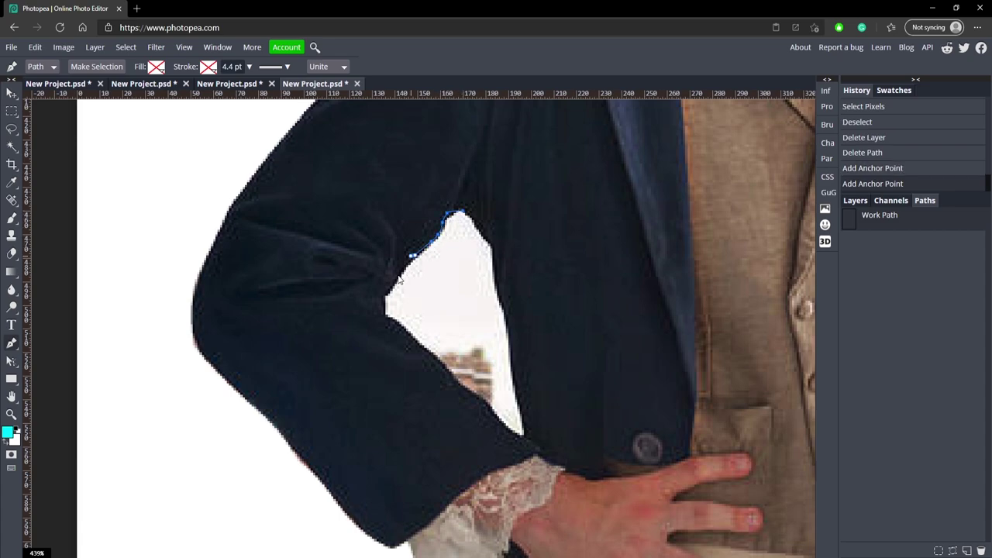
pyautogui.click(386, 301)
pyautogui.click(397, 324)
pyautogui.click(434, 358)
pyautogui.click(450, 375)
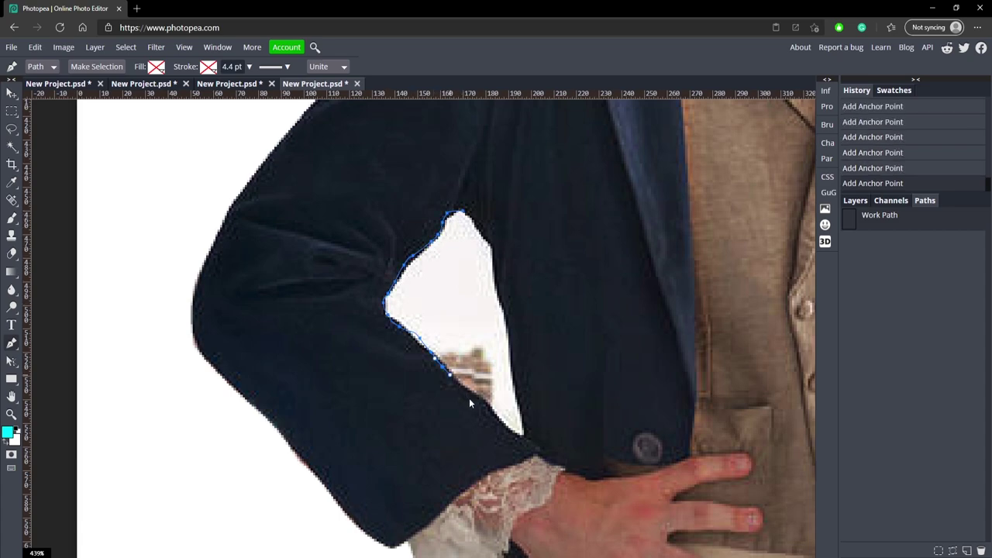
pyautogui.click(525, 437)
# Trace the torso side of the arm gap back up along the coat and close the path
pyautogui.click(524, 411)
pyautogui.click(508, 355)
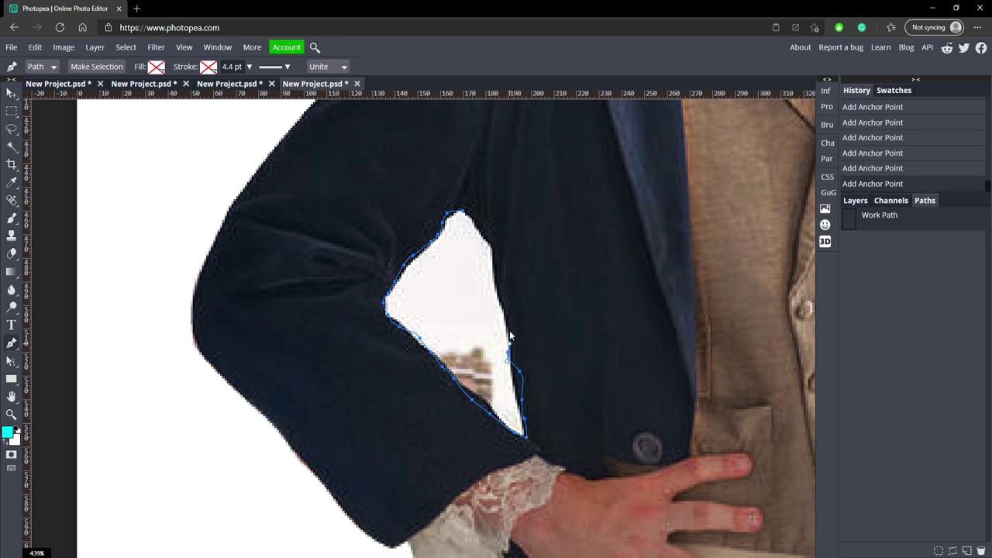
pyautogui.click(505, 321)
pyautogui.click(492, 246)
pyautogui.click(463, 216)
# Convert the arm-gap path into a selection and erase the leftover background inside it, clearing the selection when done
pyautogui.rightClick(459, 242)
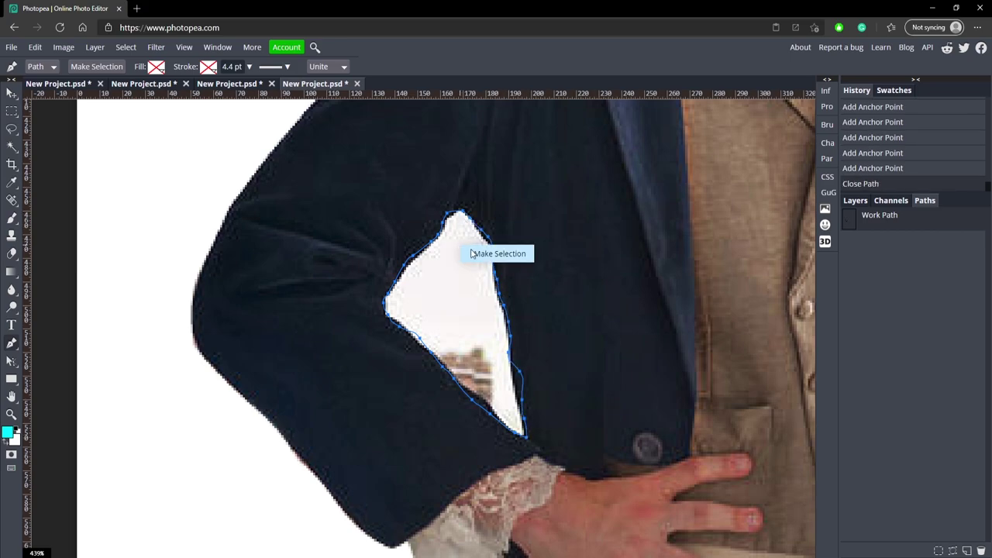
pyautogui.click(475, 252)
pyautogui.click(147, 203)
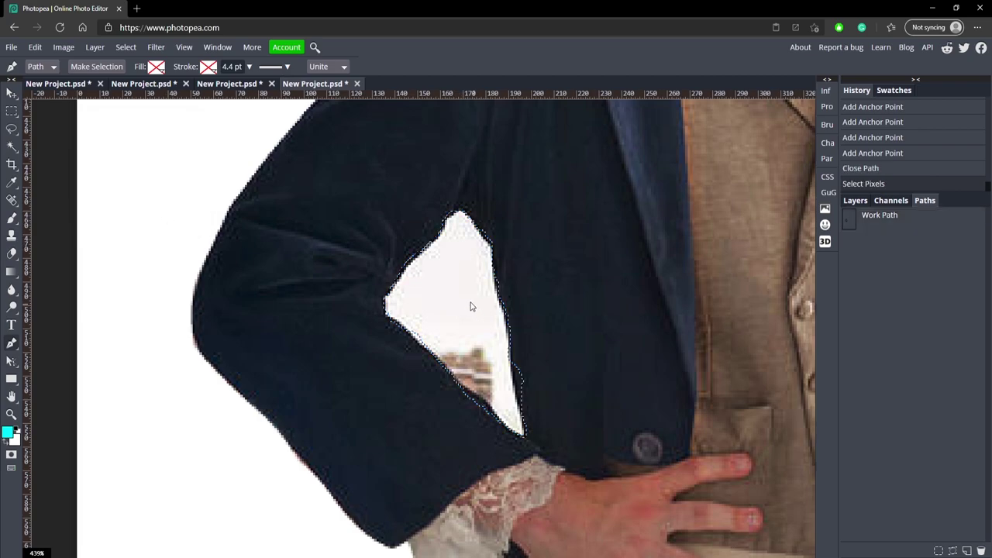
pyautogui.press('Delete')
pyautogui.hotkey('ctrl', 'd')
pyautogui.click(11, 415)
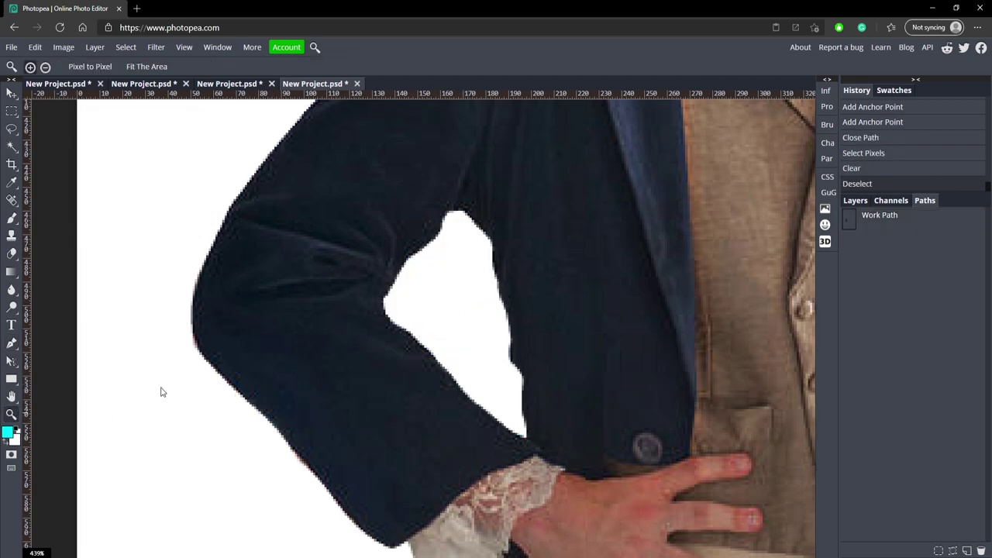
pyautogui.scroll(-6, 161, 392)
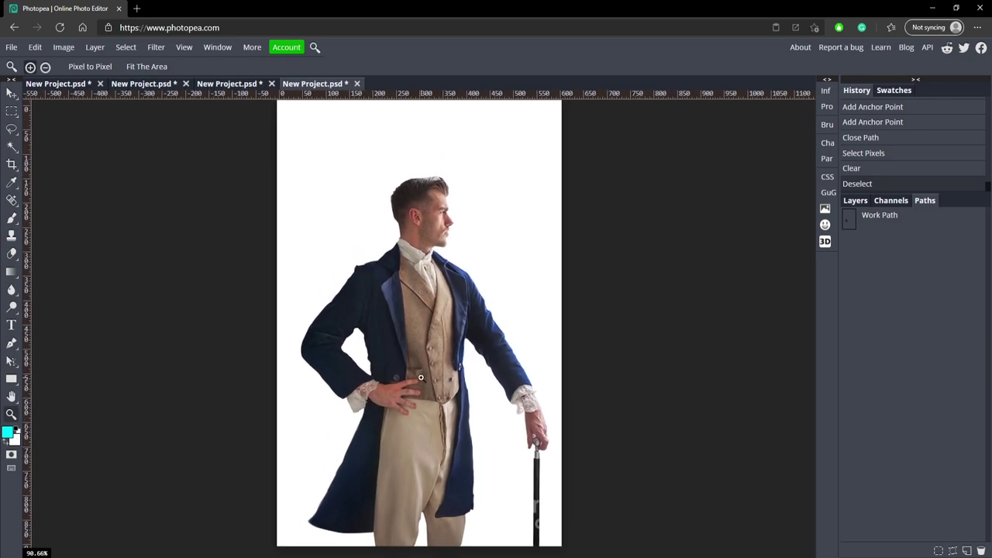
pyautogui.scroll(2, 421, 378)
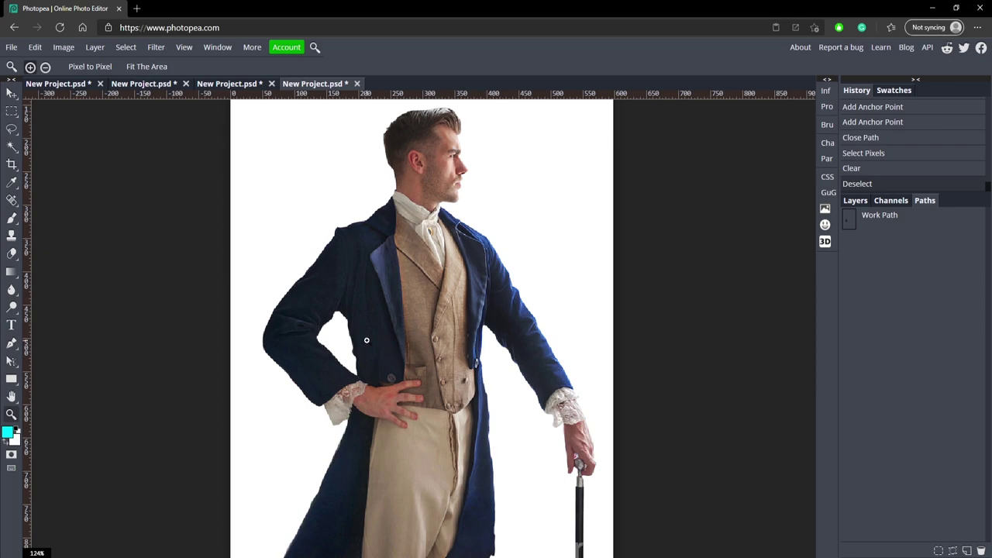
pyautogui.moveTo(359, 345)
pyautogui.mouseDown()
pyautogui.moveTo(337, 346)
pyautogui.moveTo(356, 342)
pyautogui.mouseUp()
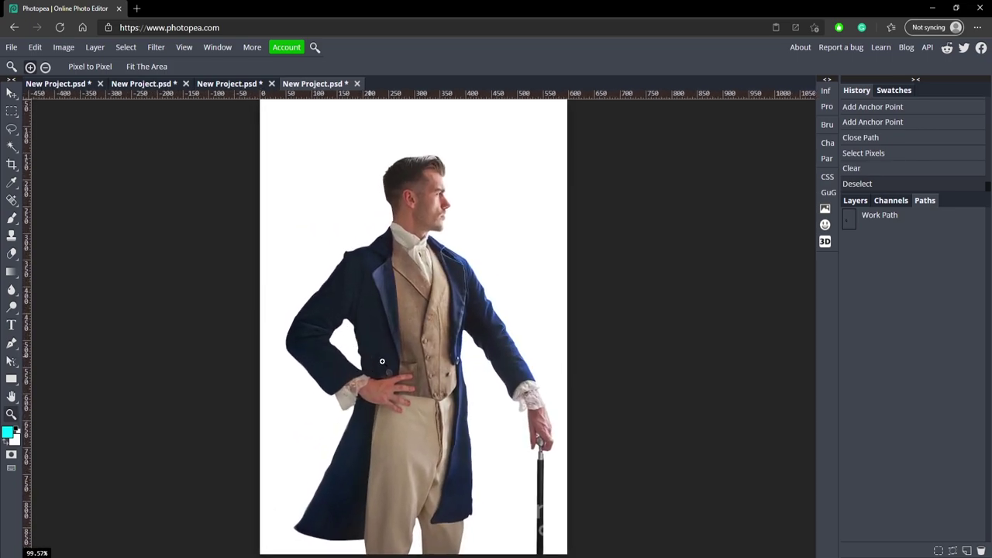